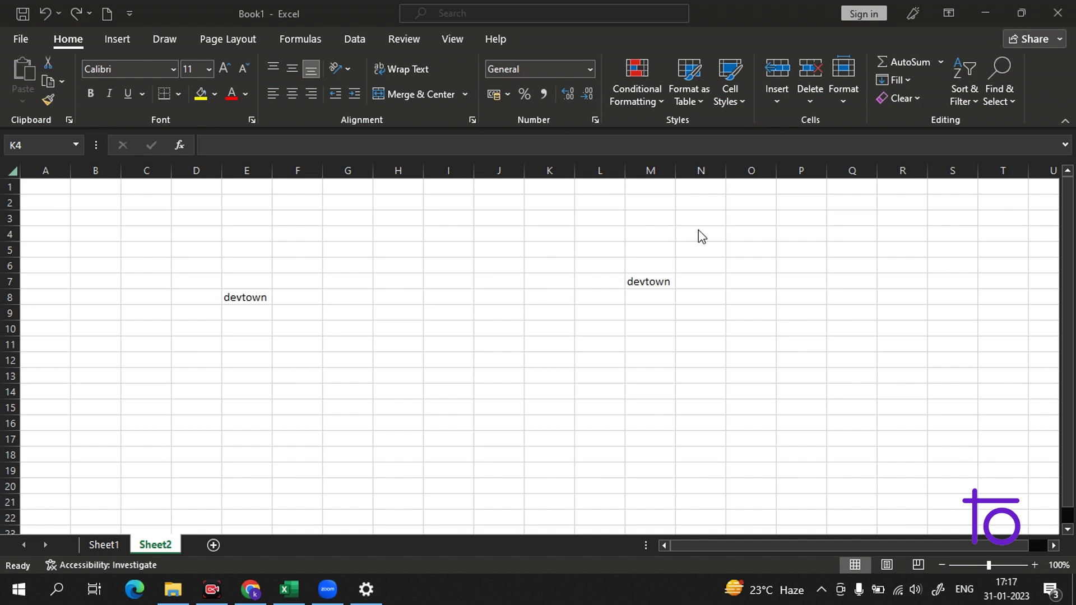
- Return to Book1 and undo the two 'devtown' entries in E8 and M7 on Sheet2
key(alt+Tab)
click(711, 238)
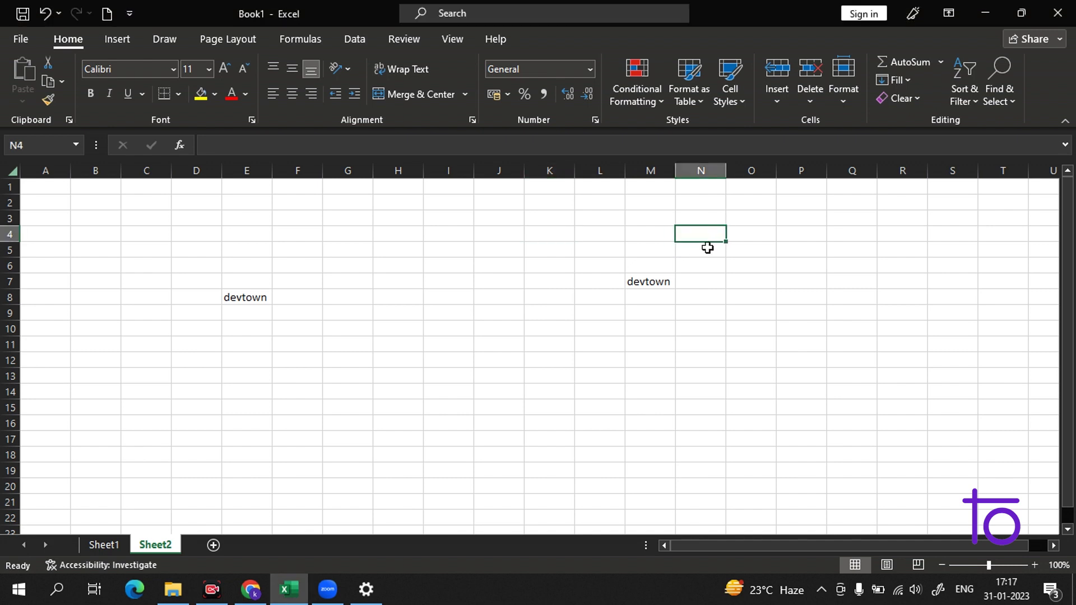
click(708, 247)
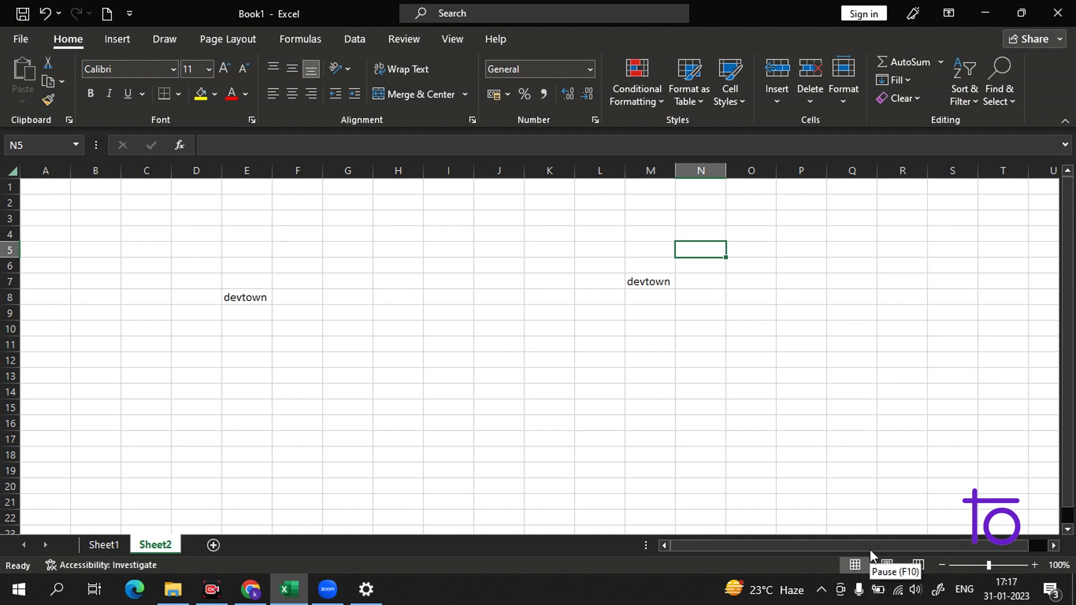
key(ctrl+z)
key(ctrl+z)
key(F2)
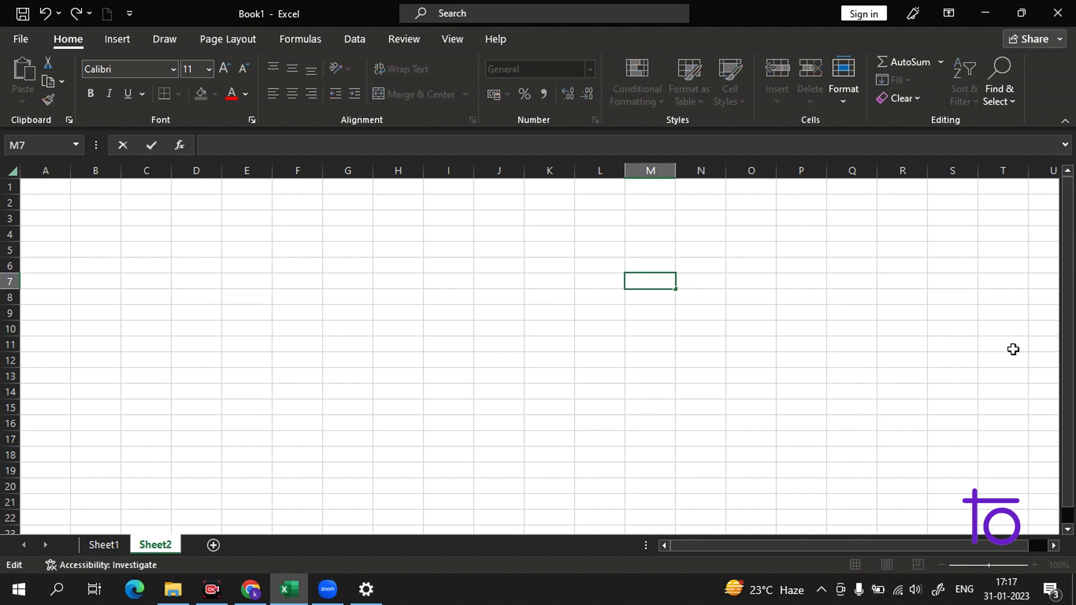
- Maximize the Employee+Sample+Data folder and open the Employee Sample Data CSV with Excel
mouse_move(181, 599)
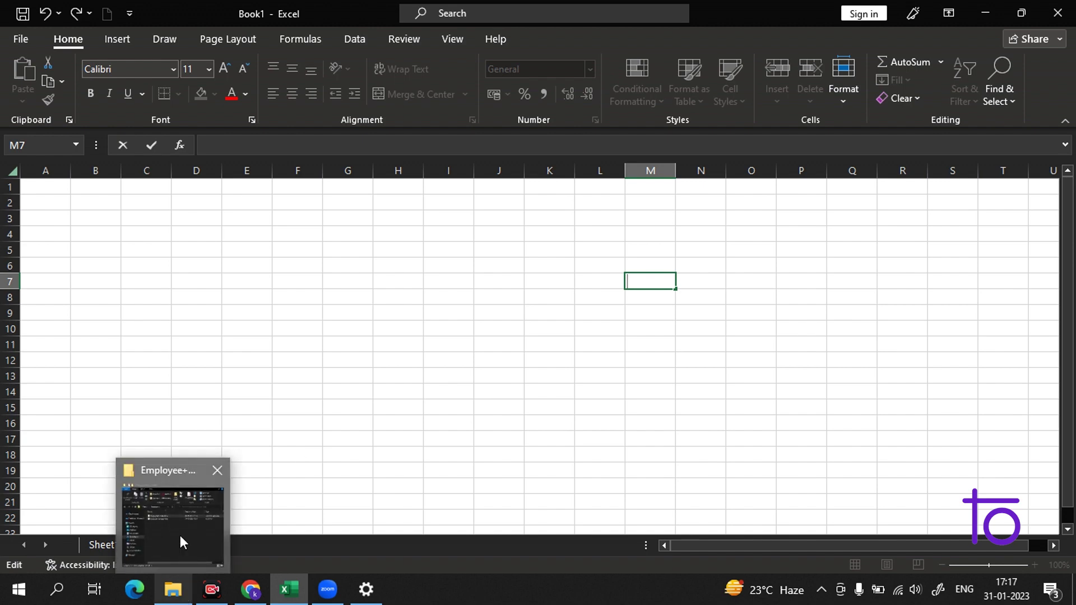
click(180, 536)
click(528, 34)
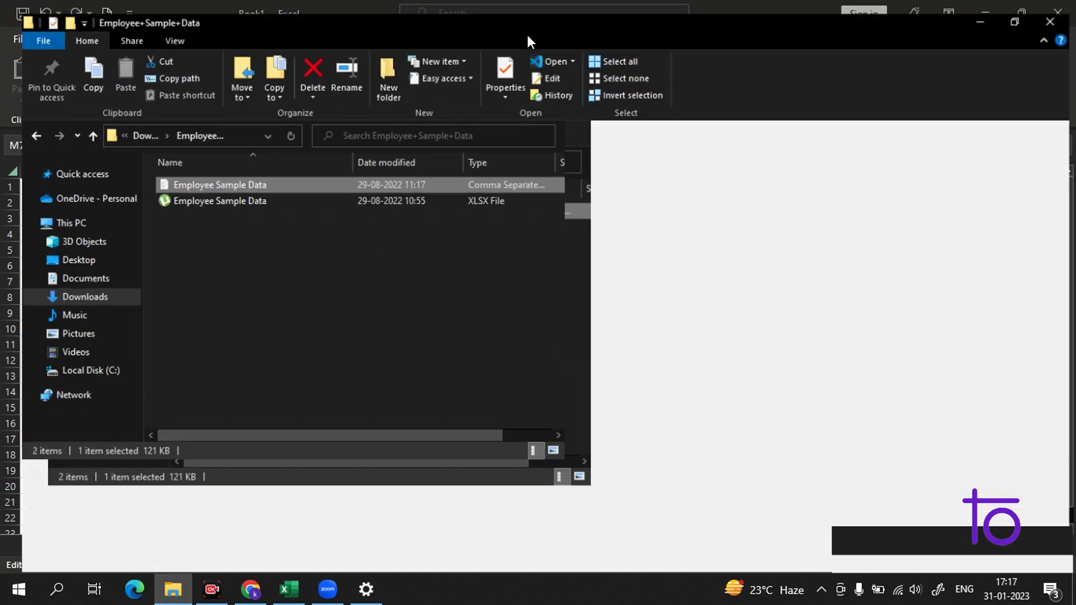
click(432, 223)
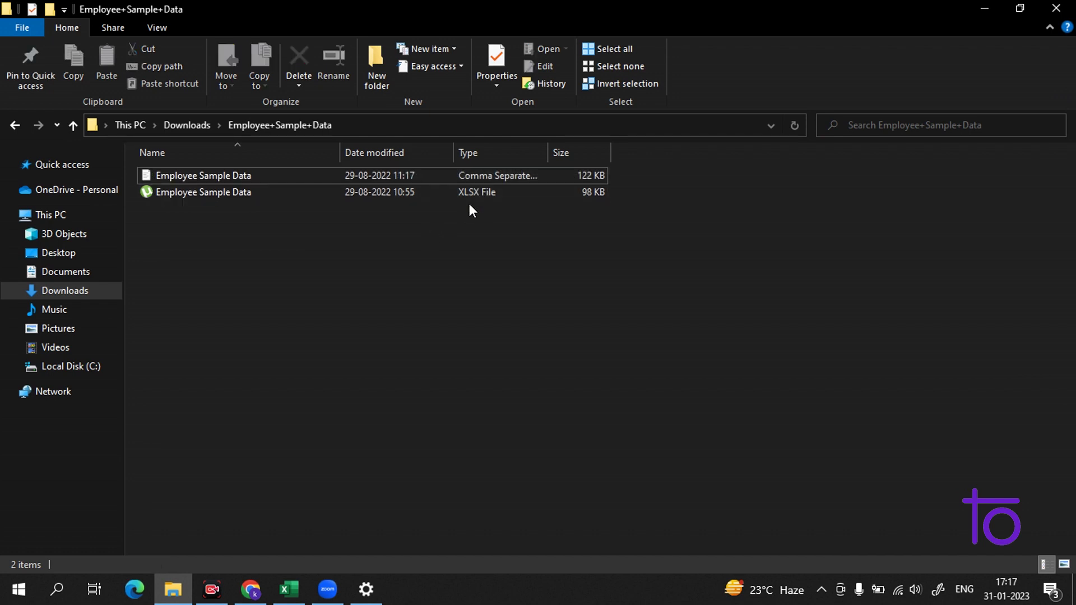
right_click(490, 170)
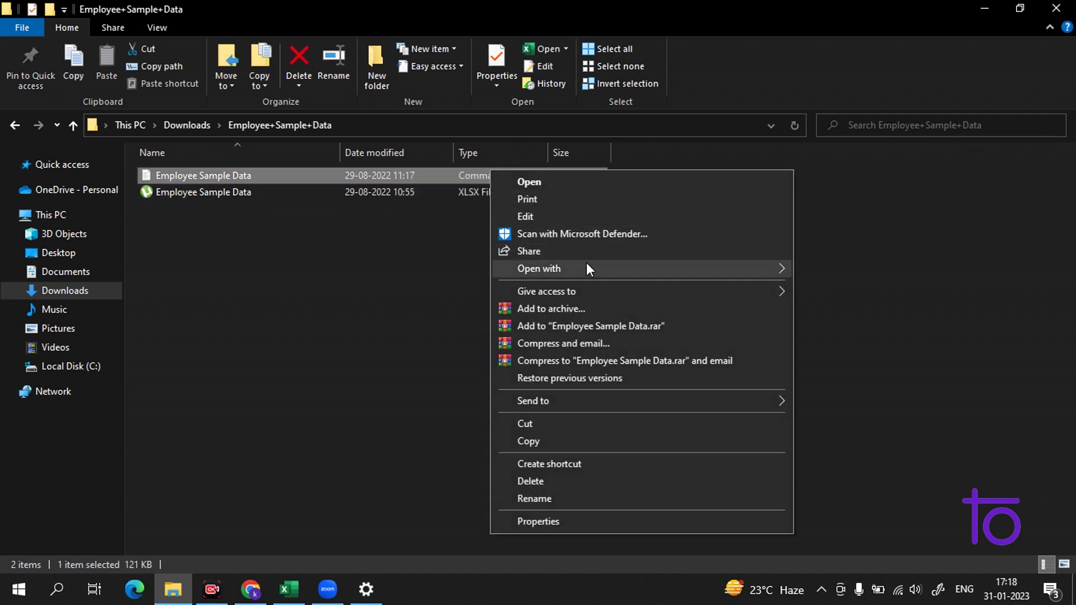
mouse_move(587, 269)
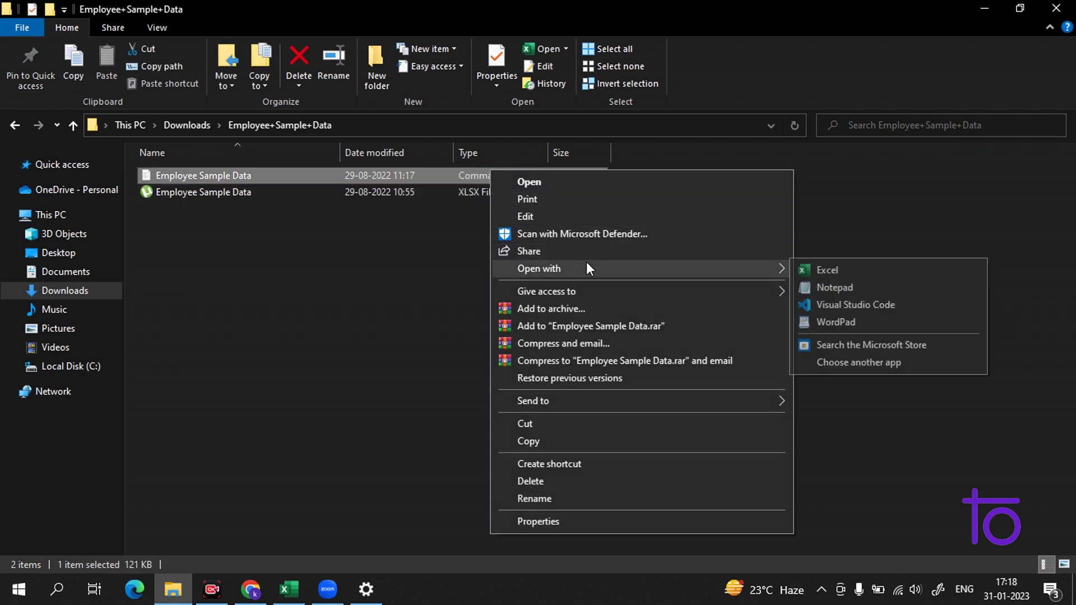
click(830, 266)
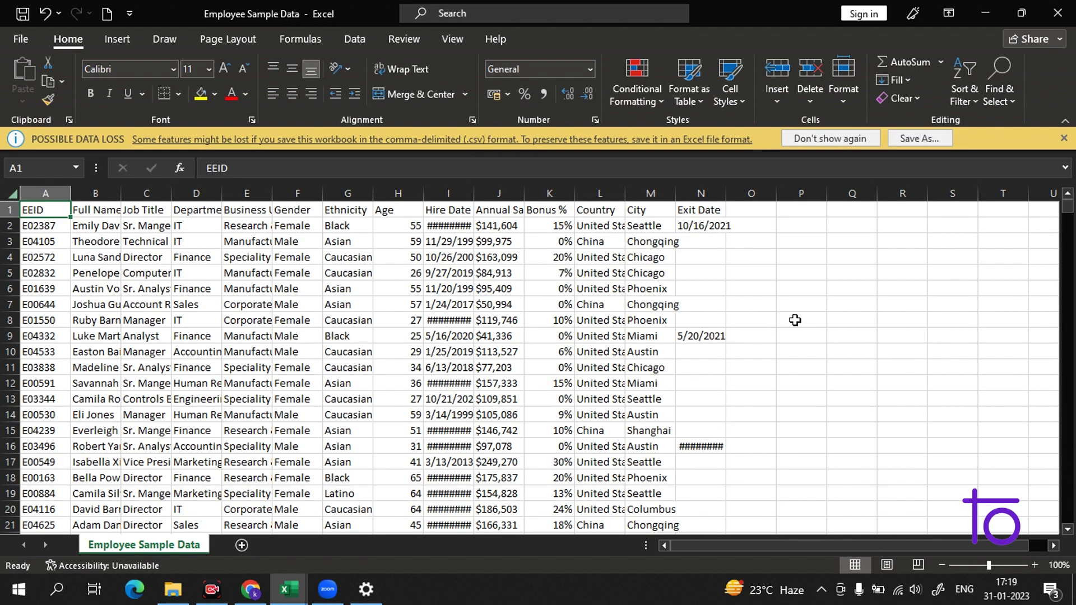
- Scroll through the employee rows toward row 1001, then return to the top of the sheet
scroll(738, 256, down, 3)
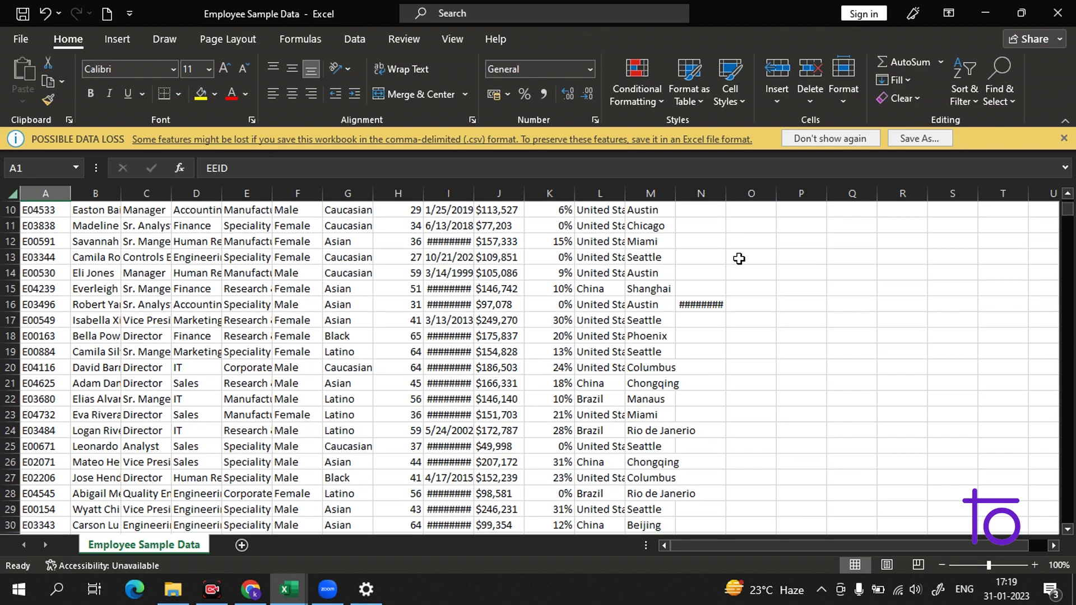
scroll(508, 369, down, 10)
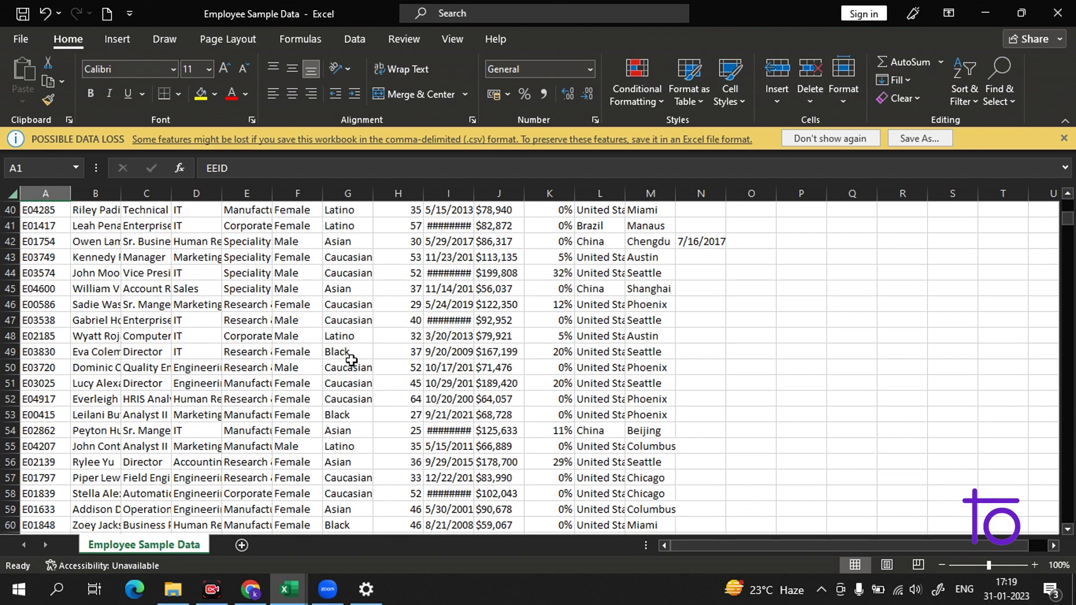
ctrl+scroll(352, 361, down, 8)
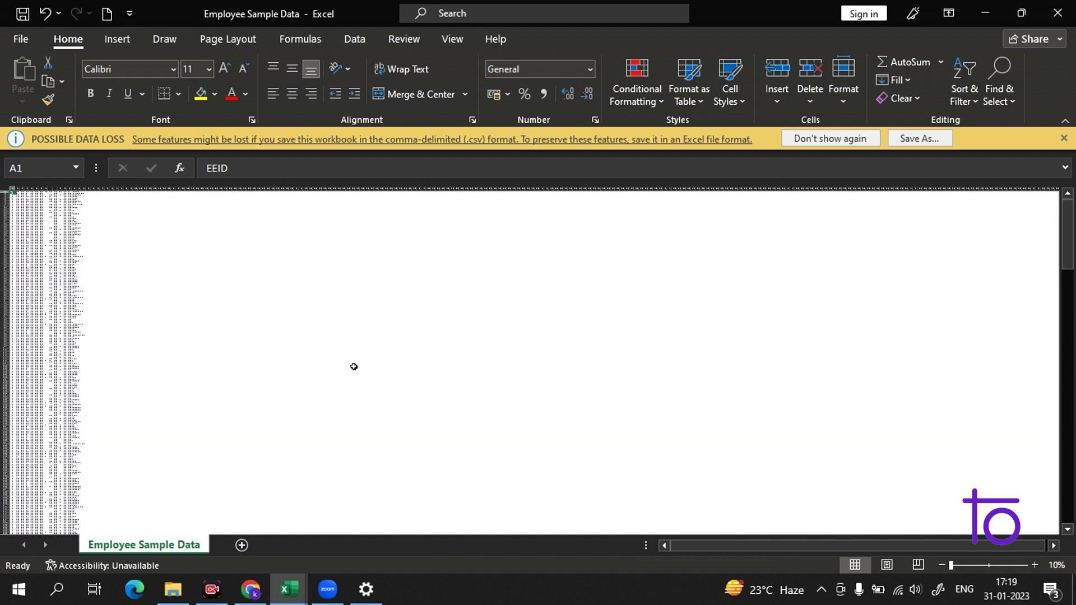
ctrl+scroll(353, 366, up, 12)
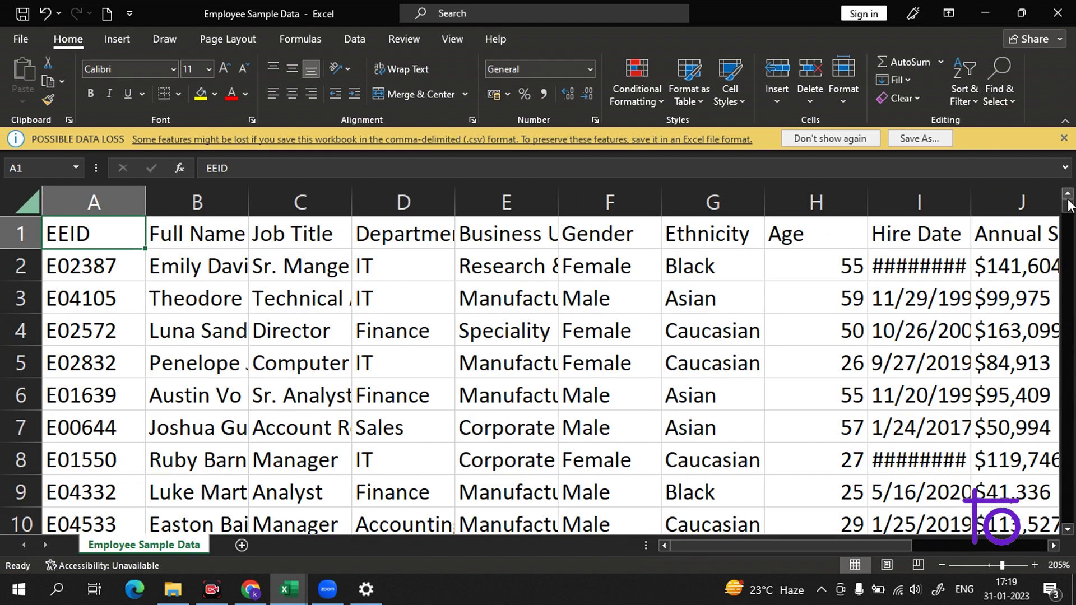
ctrl+scroll(353, 366, up, 1)
scroll(356, 415, down, 20)
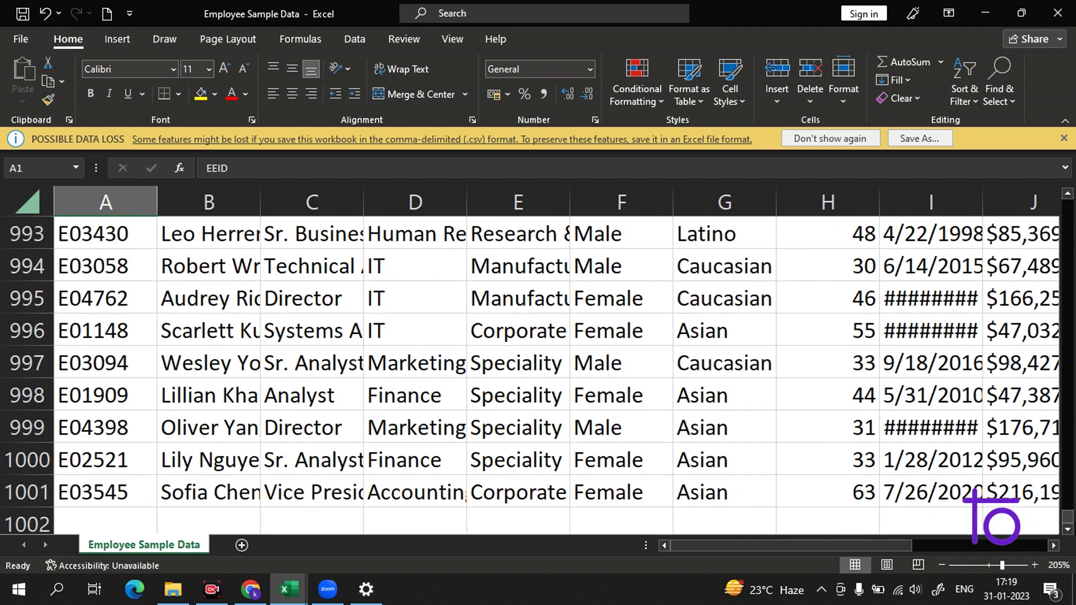
scroll(309, 433, down, 4)
scroll(308, 435, up, 5)
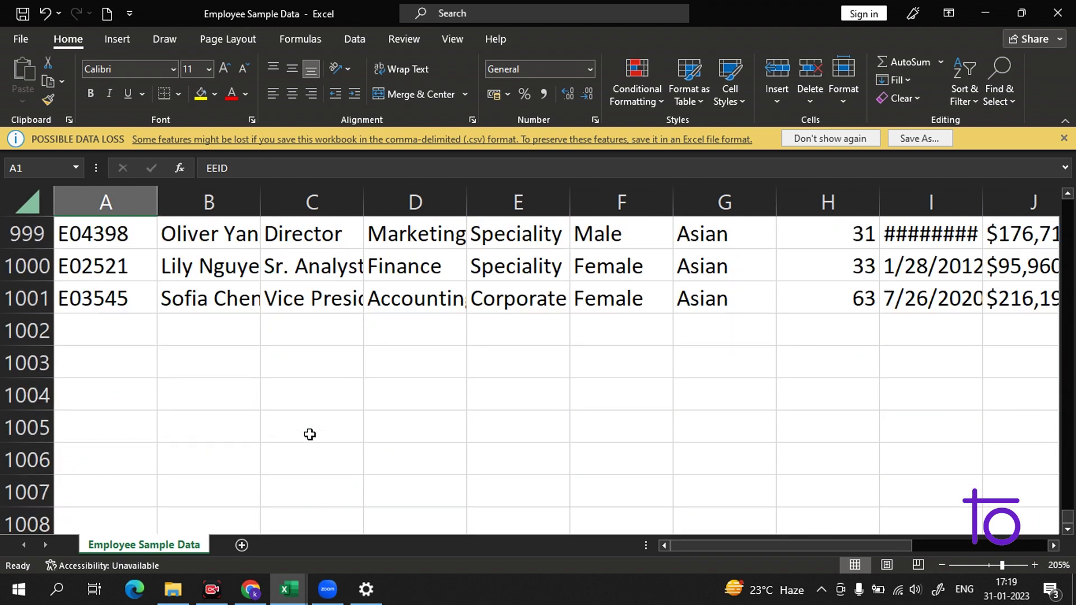
ctrl+scroll(307, 384, up, 3)
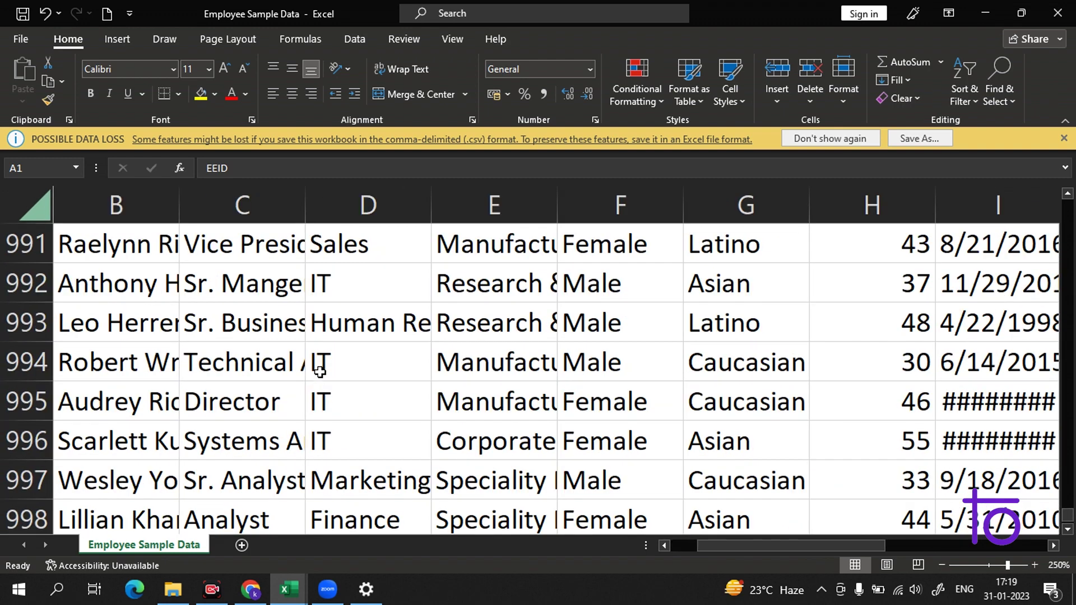
ctrl+scroll(317, 379, down, 4)
ctrl+scroll(318, 378, down, 5)
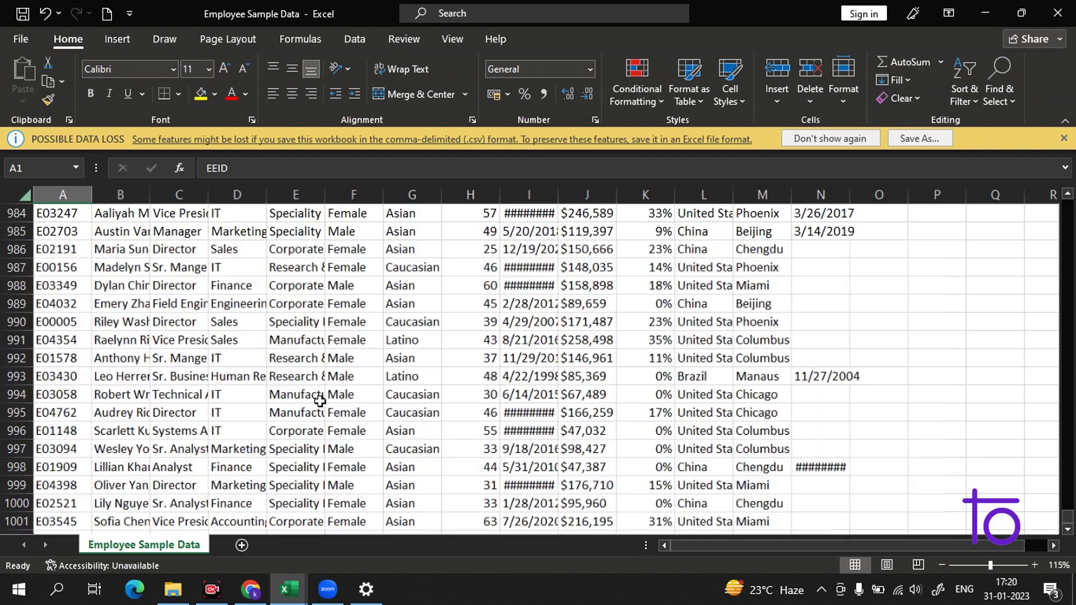
scroll(555, 348, up, 20)
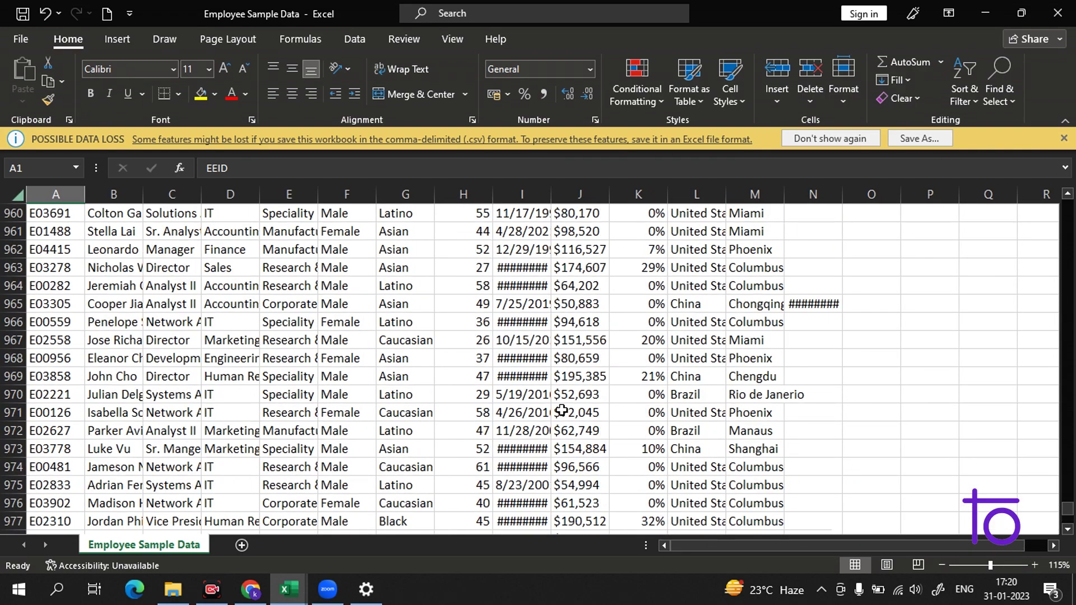
scroll(566, 401, up, 18)
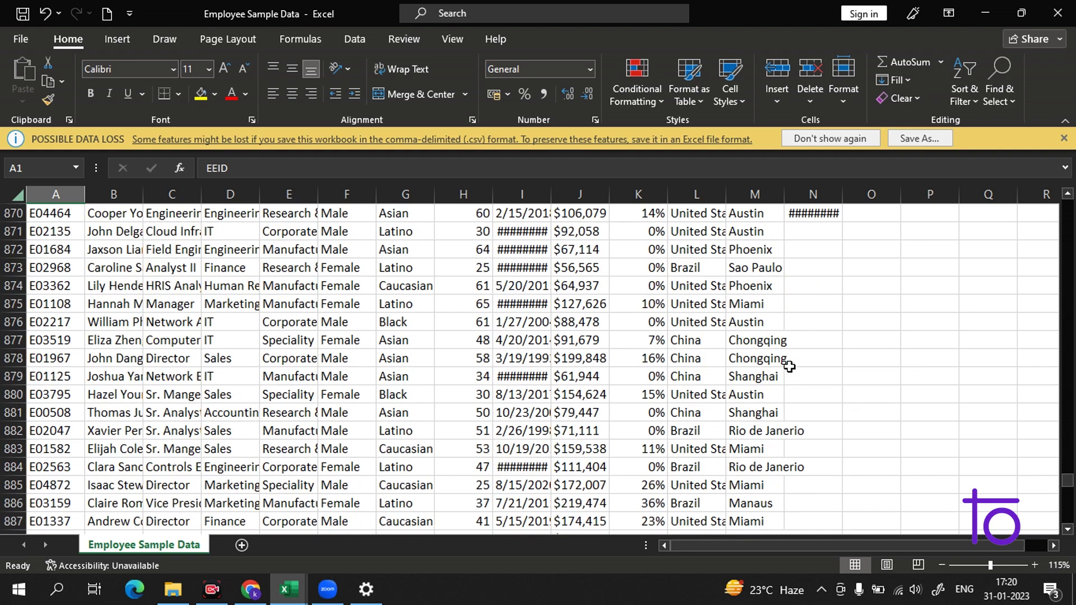
scroll(785, 359, up, 6)
scroll(789, 352, up, 2)
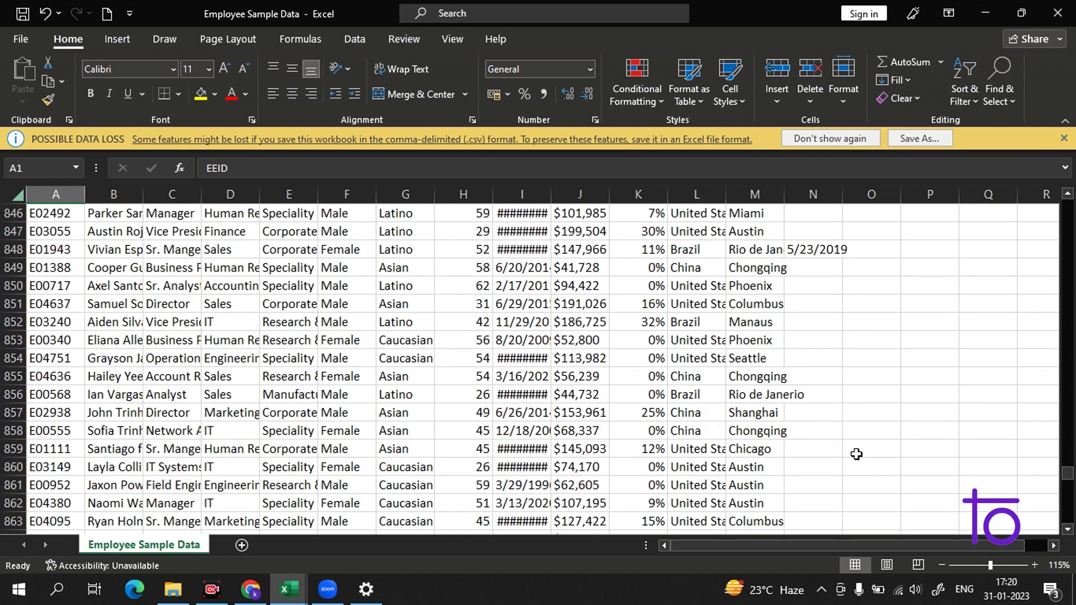
scroll(744, 324, up, 4)
scroll(742, 342, up, 5)
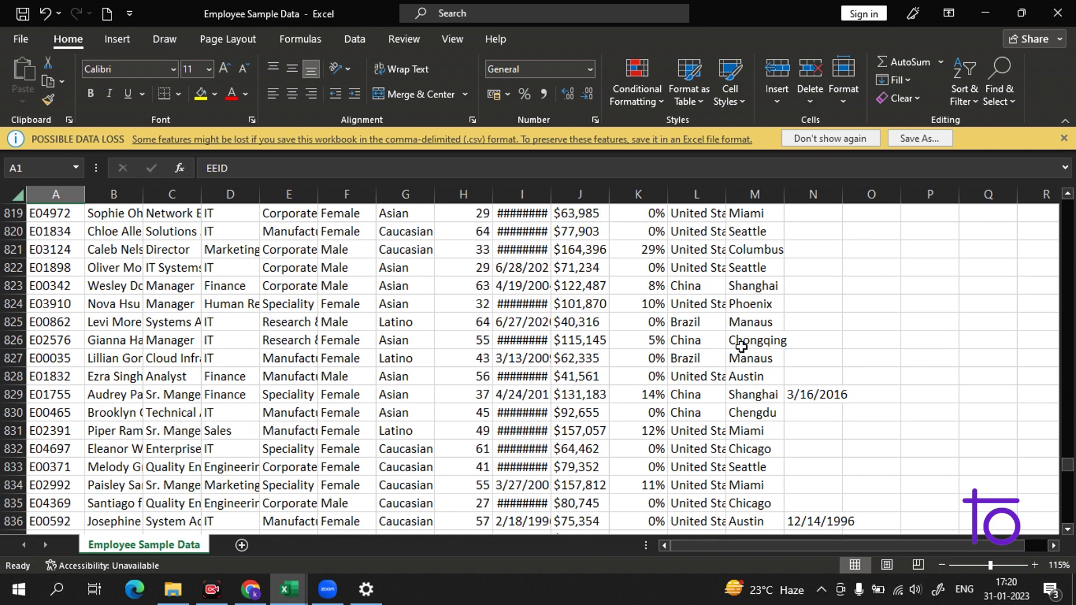
scroll(742, 336, up, 5)
scroll(701, 314, up, 5)
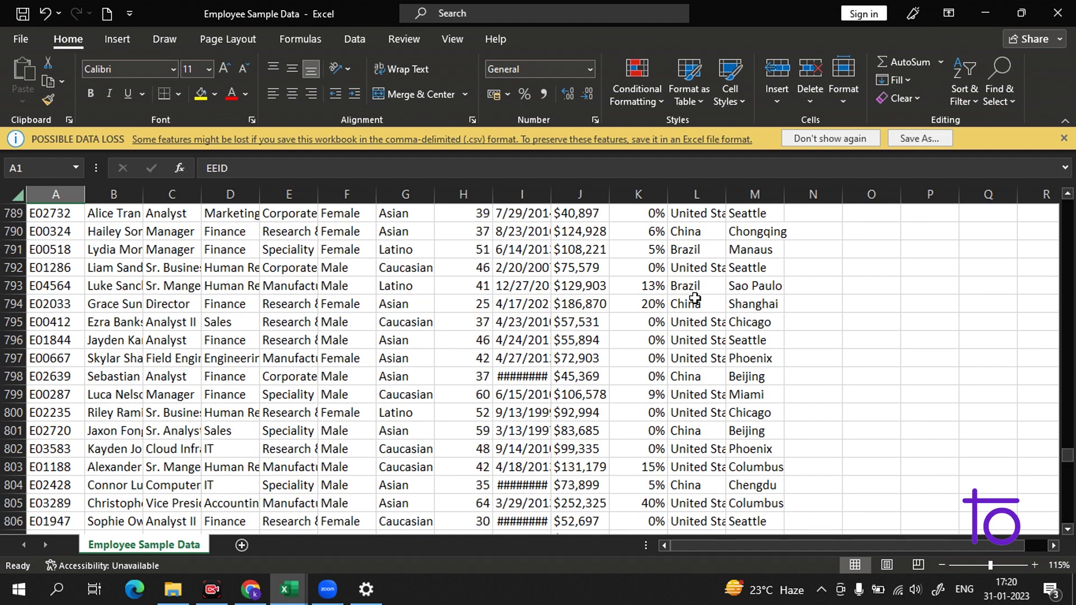
scroll(561, 372, up, 4)
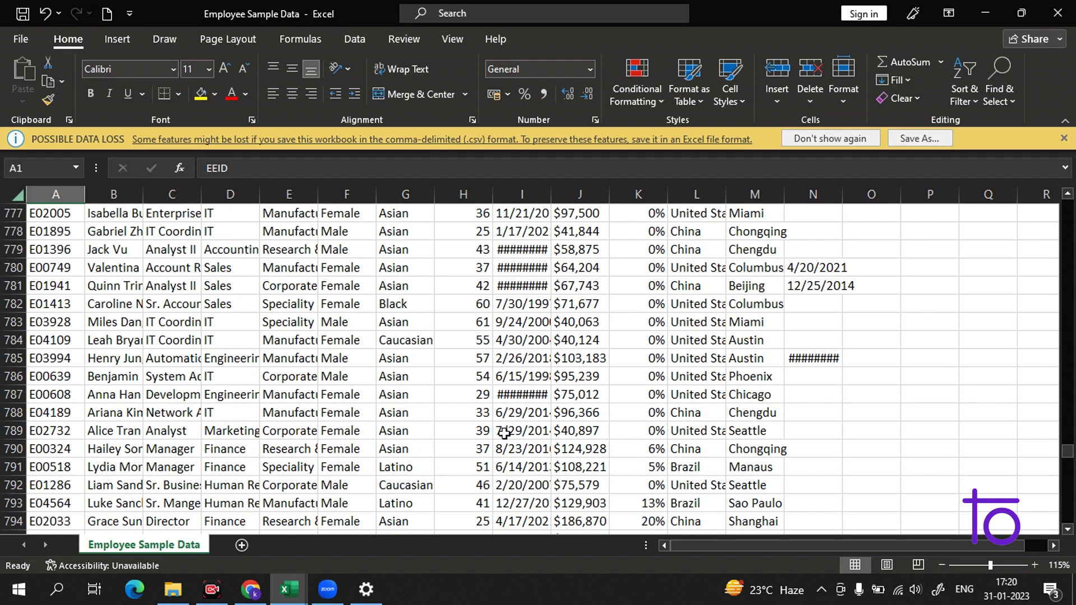
scroll(505, 433, up, 20)
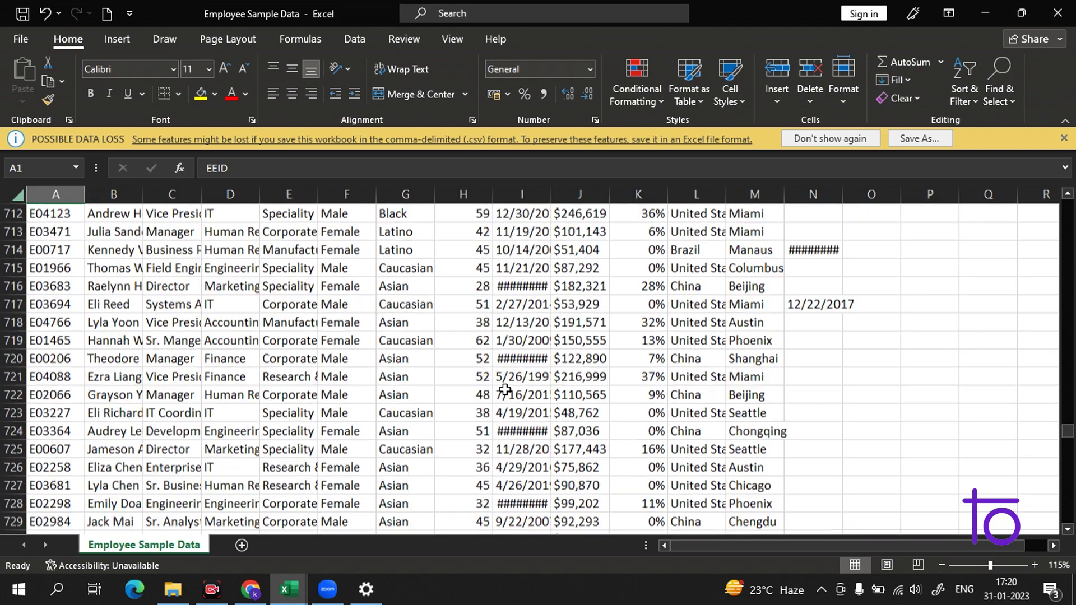
scroll(886, 281, up, 15)
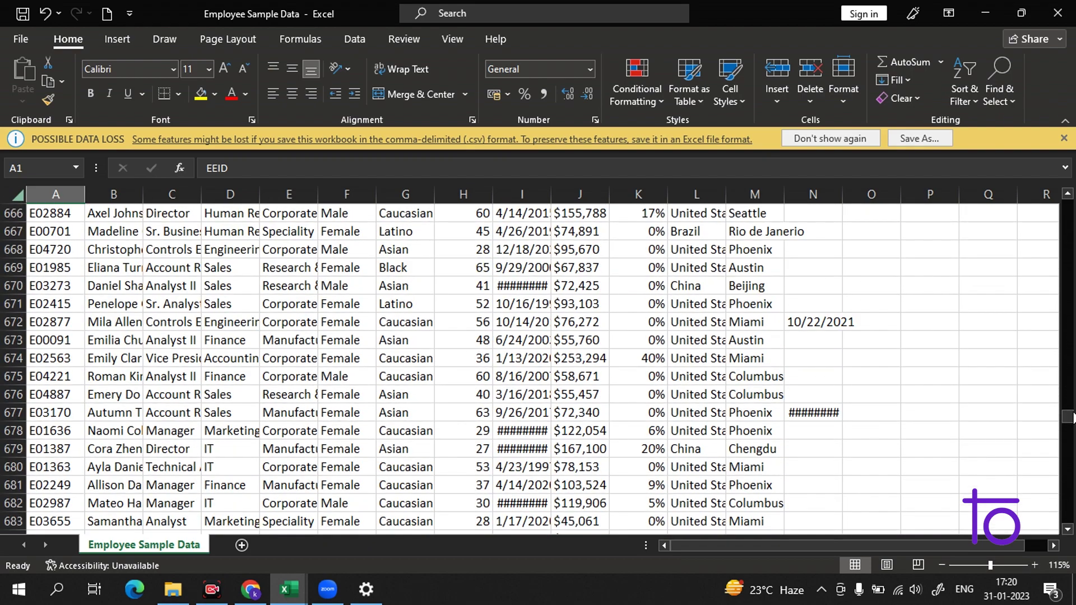
drag(1068, 418, 1068, 203)
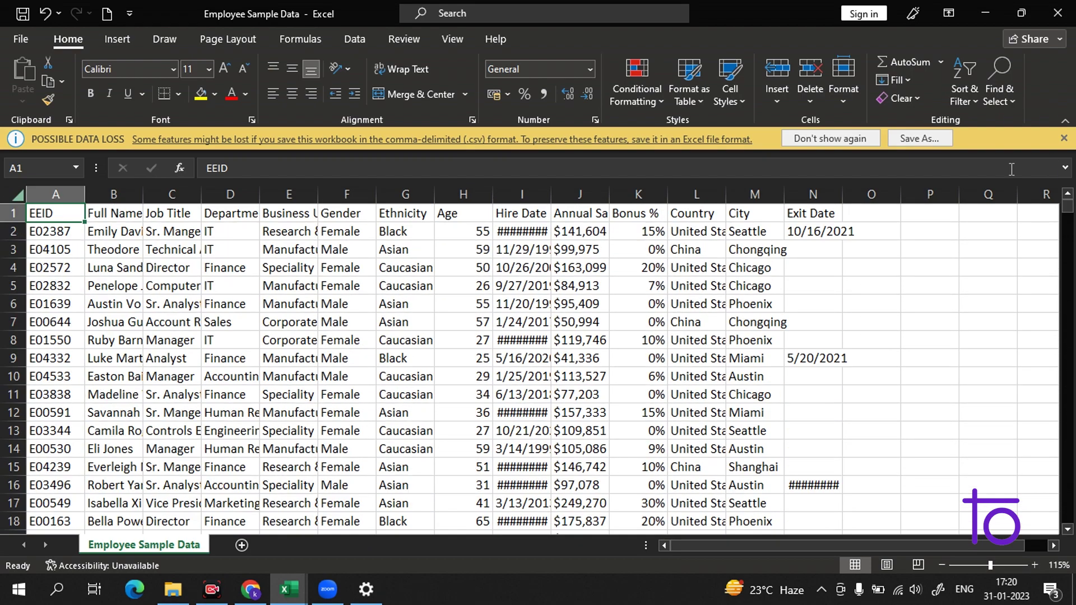
click(20, 39)
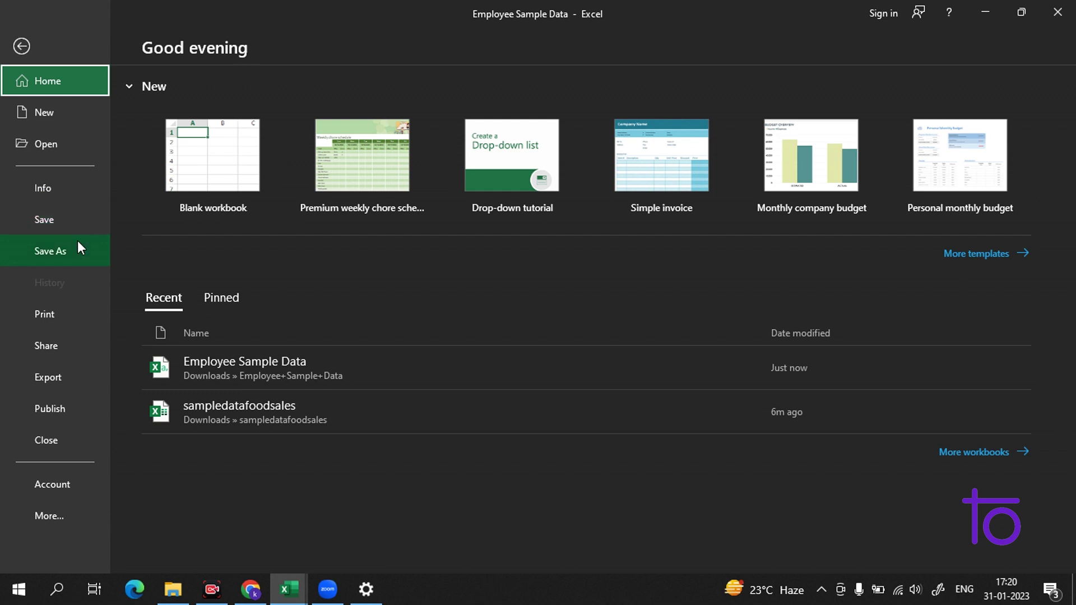
click(78, 260)
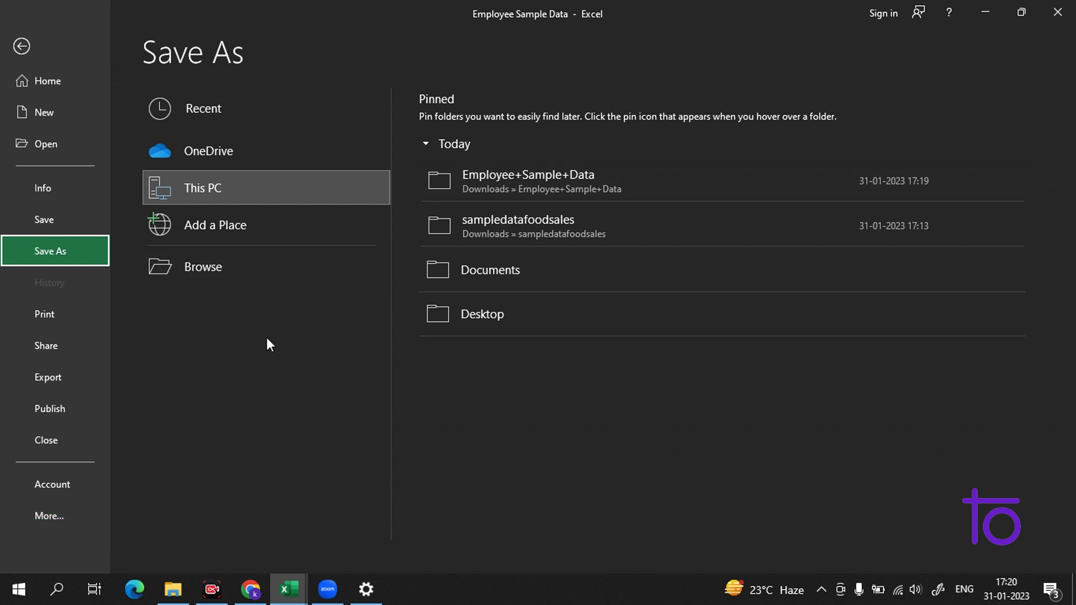
click(94, 216)
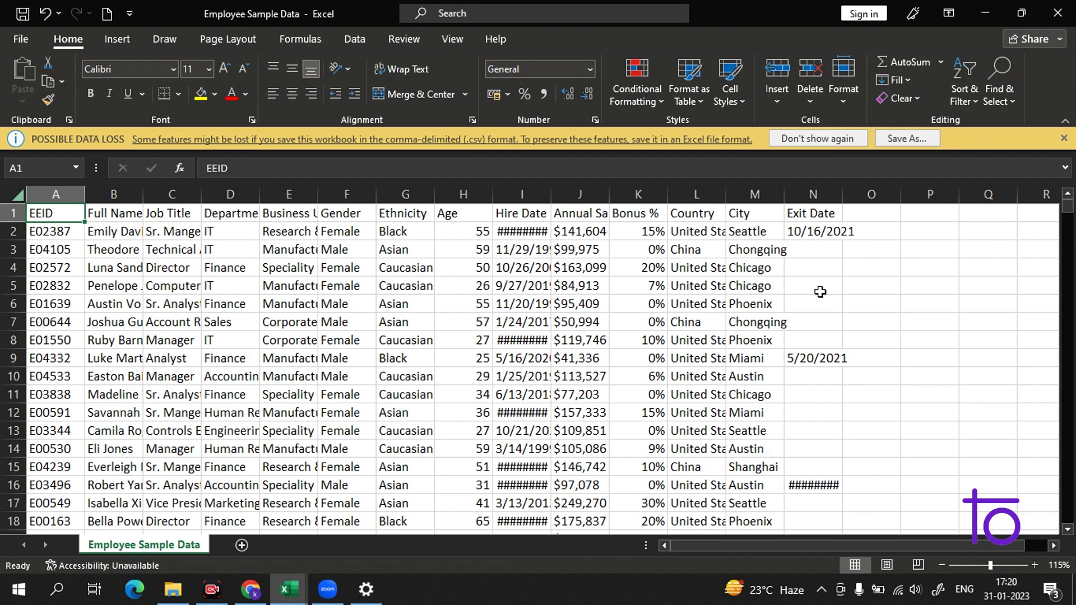
scroll(820, 292, down, 4)
scroll(822, 269, down, 4)
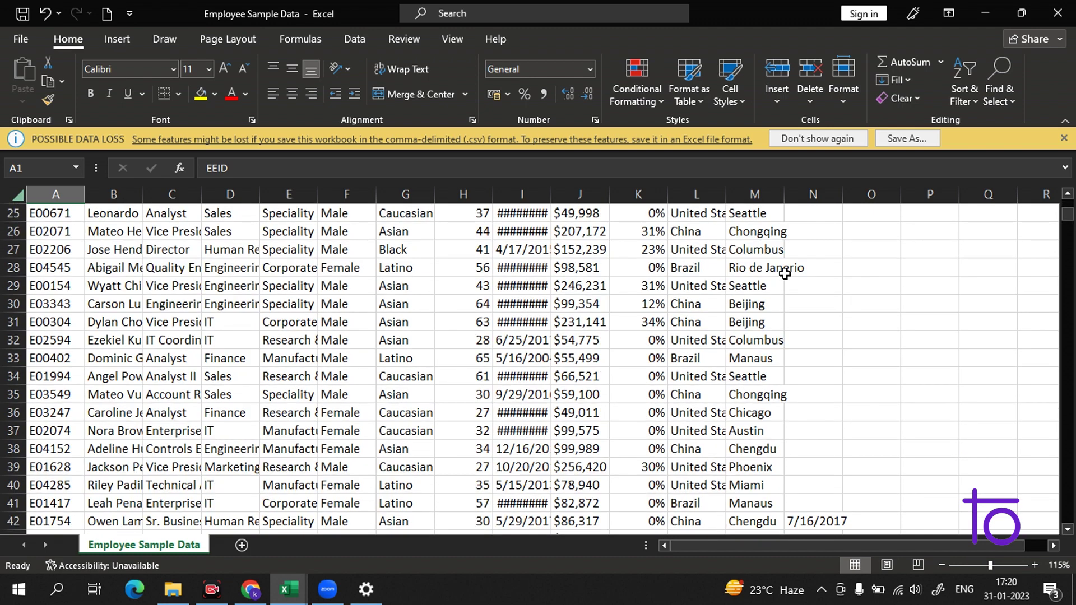
click(873, 247)
click(882, 308)
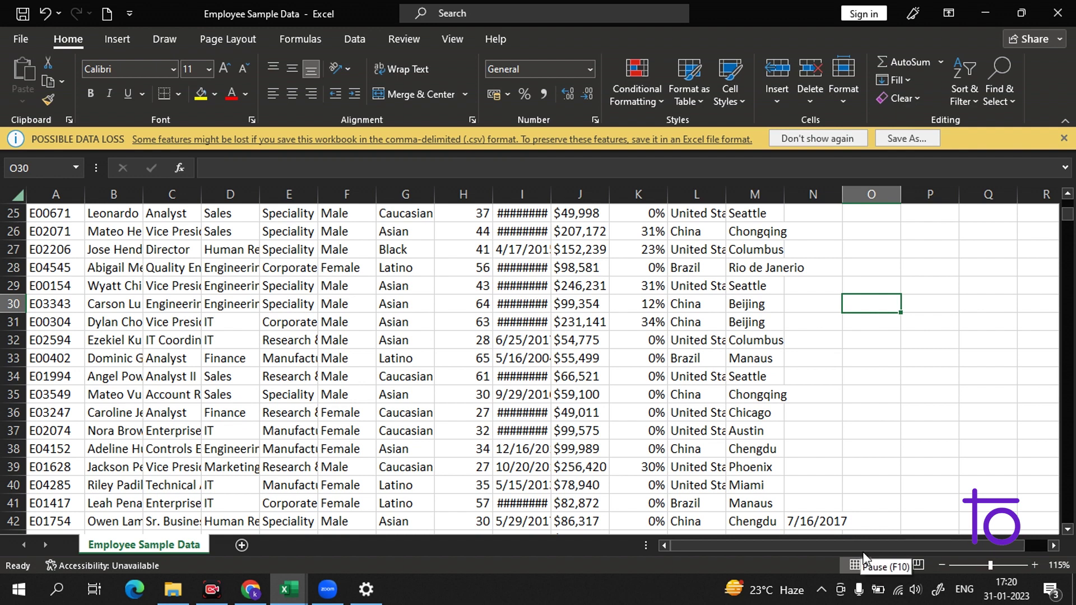
- Start Save As for the employee data and choose the Desktop as the save location
click(21, 38)
click(49, 239)
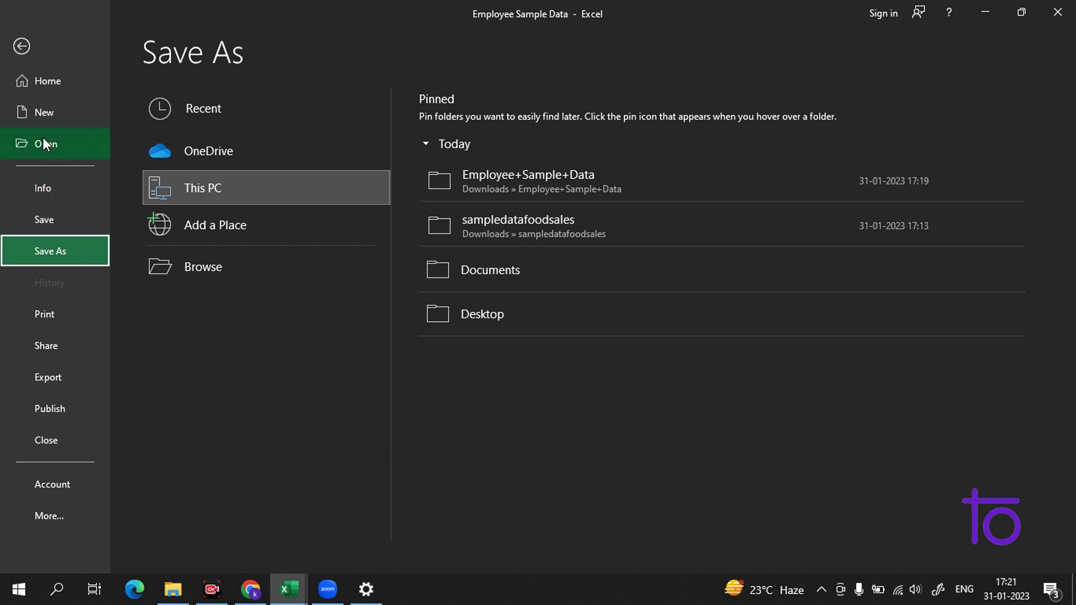
click(262, 156)
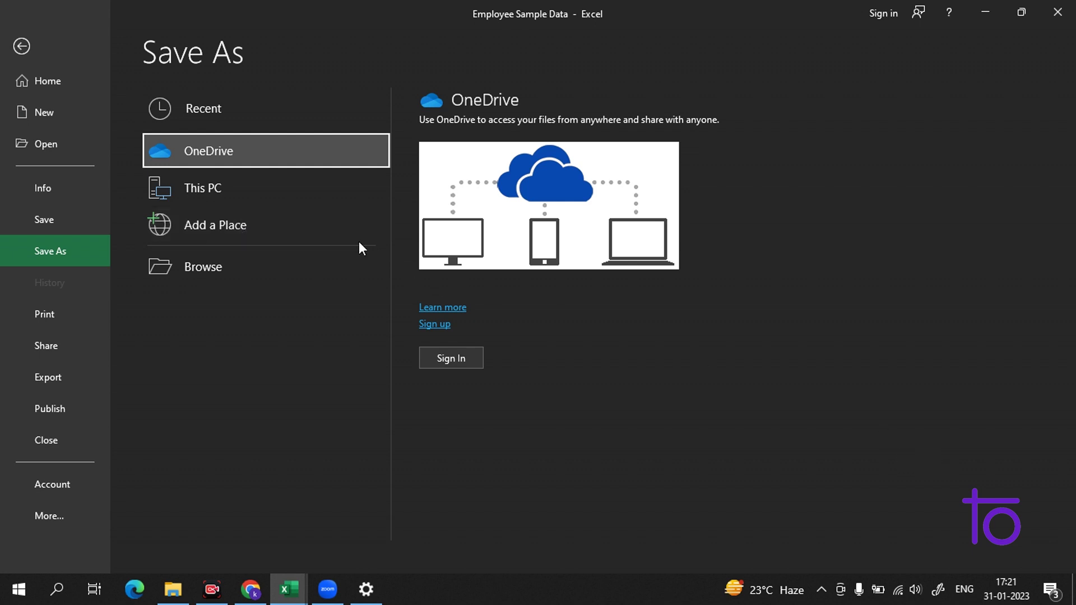
click(250, 190)
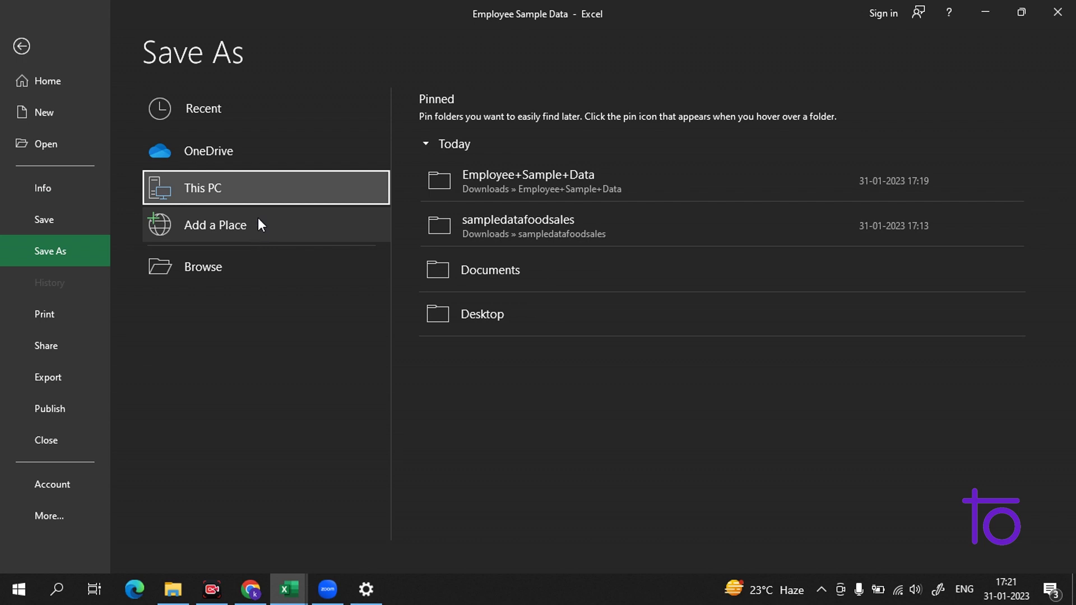
click(239, 260)
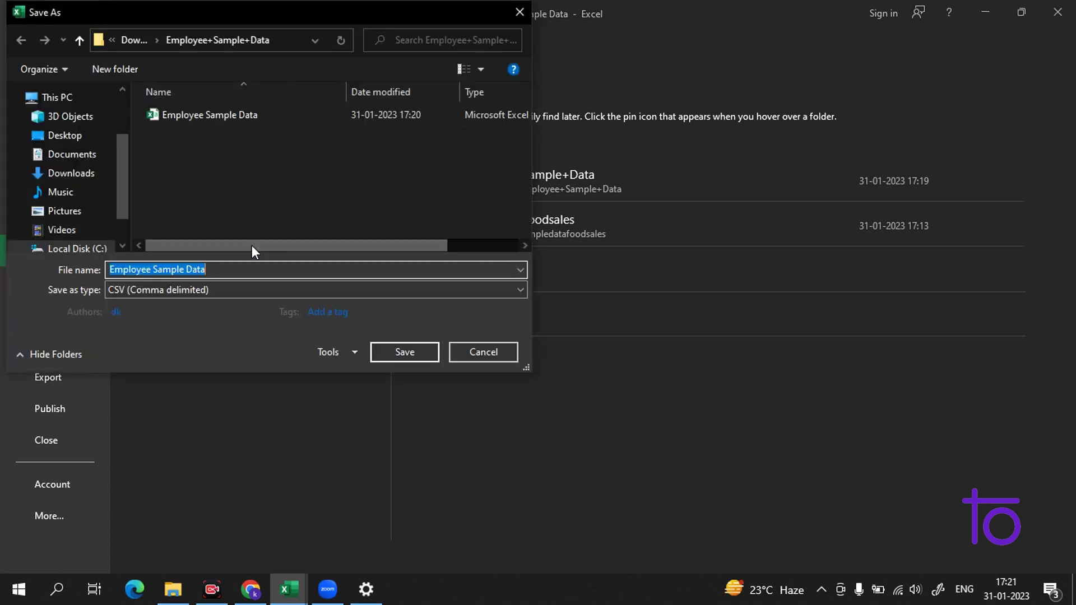
click(520, 12)
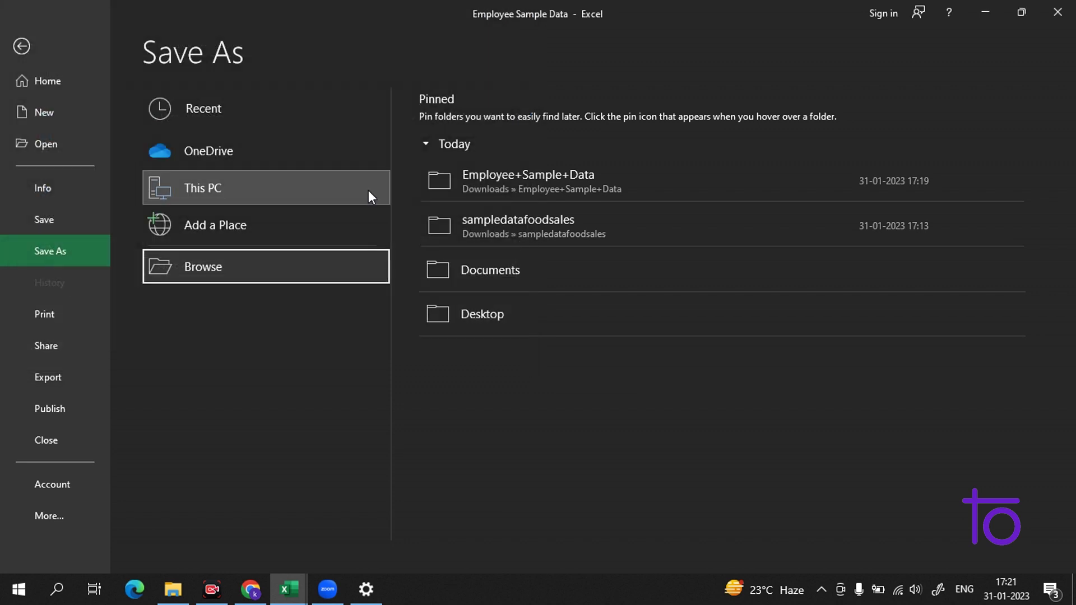
click(306, 188)
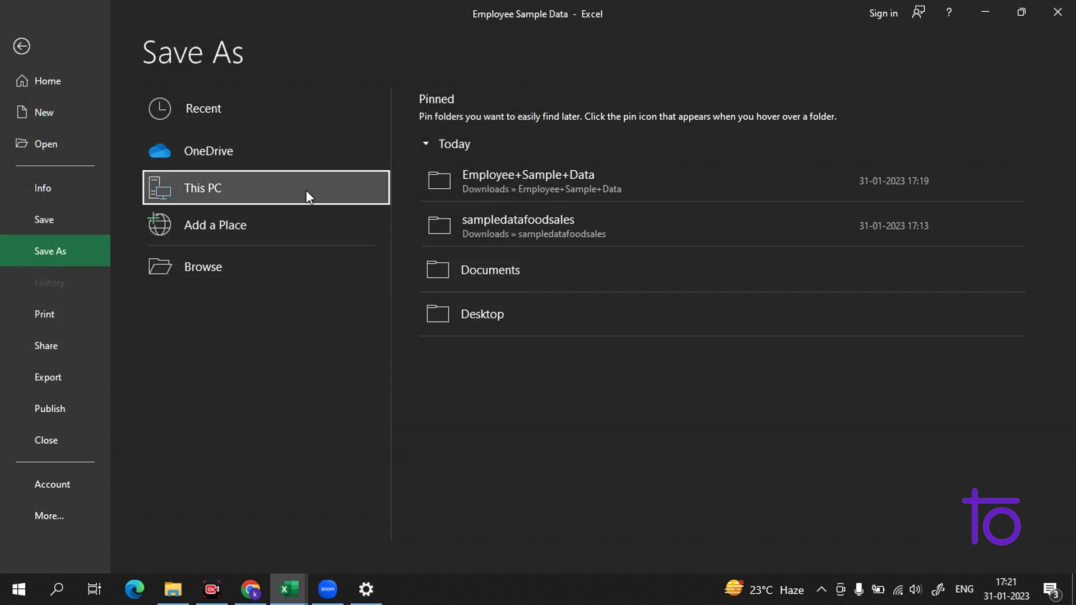
click(320, 184)
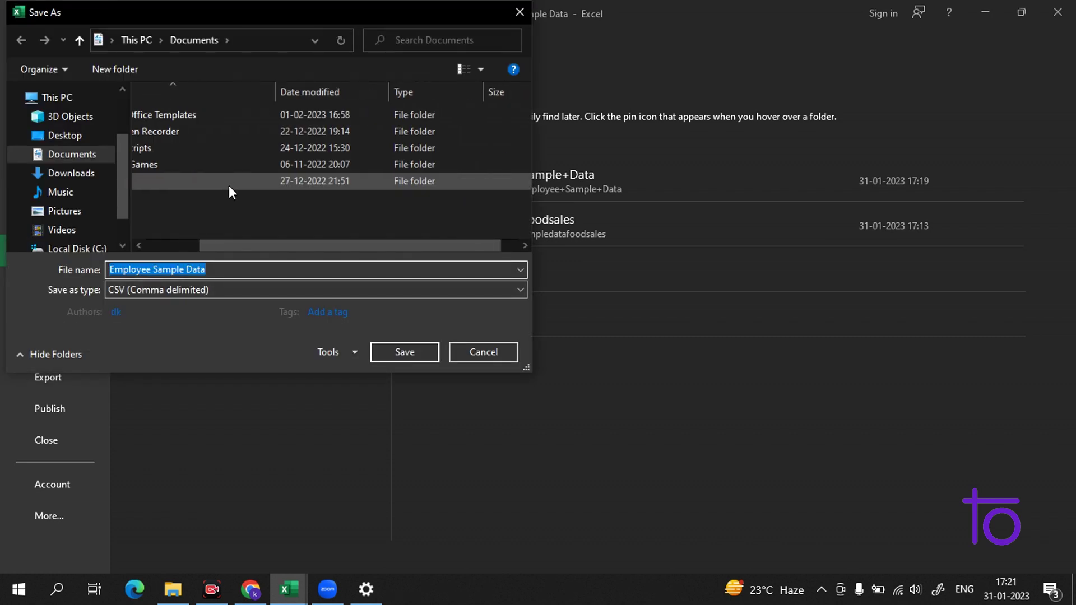
click(521, 12)
click(232, 267)
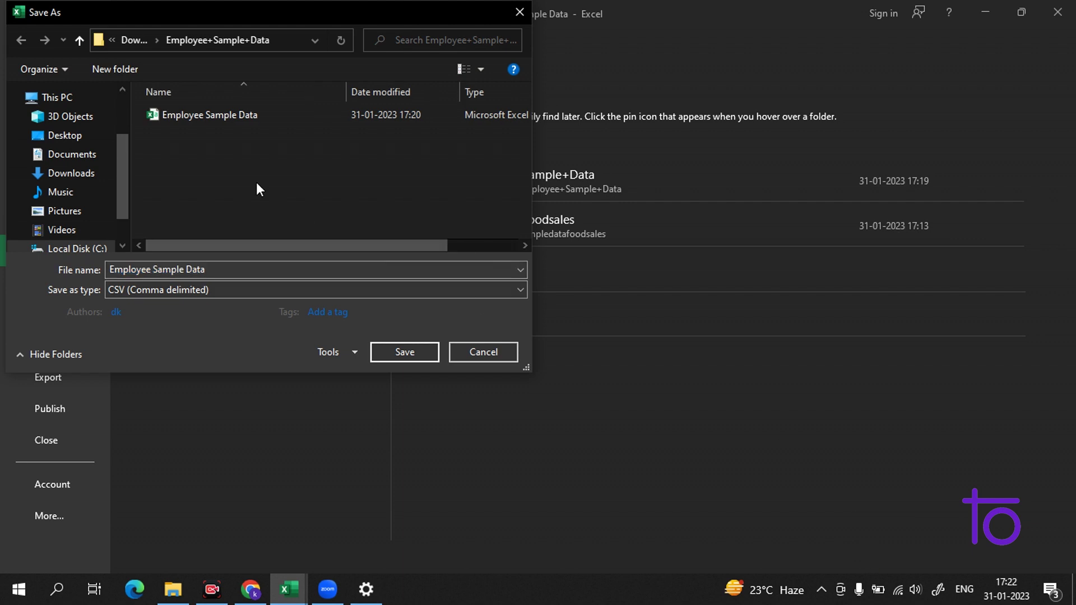
click(75, 136)
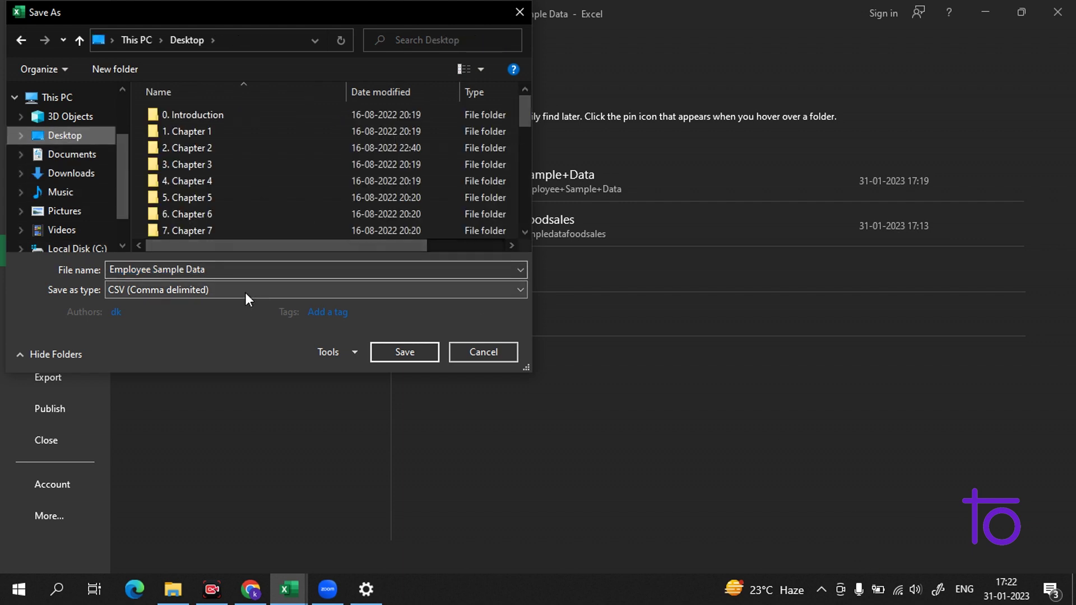
- Rename the file to 'devtown excel' and save it as a CSV (Comma delimited)
double_click(282, 268)
click(283, 268)
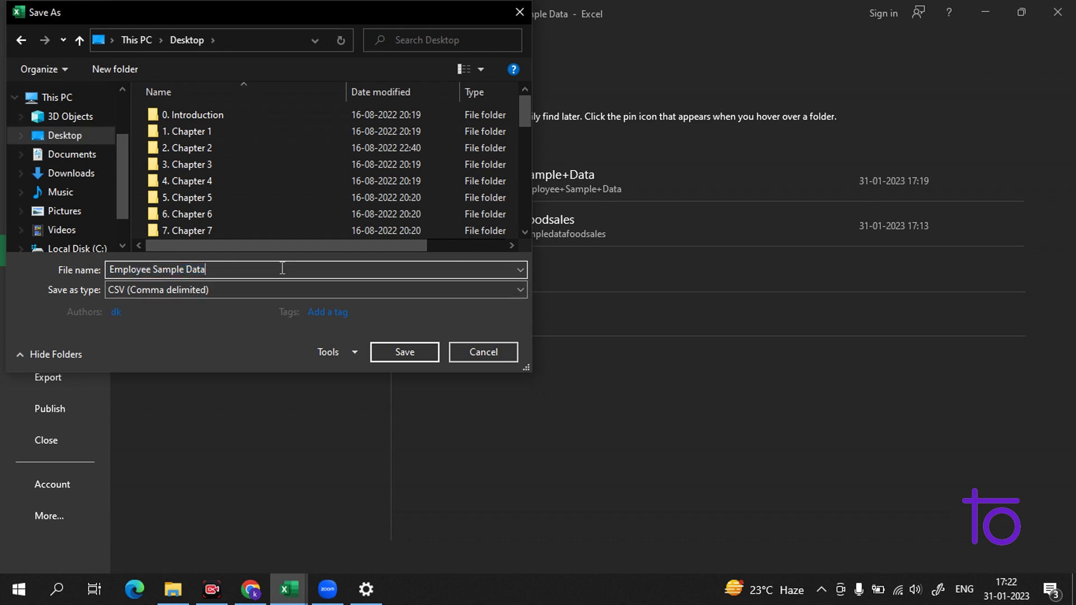
double_click(282, 268)
key(BackSpace)
key(BackSpace)
key(BackSpace)
key(BackSpace)
key(BackSpace)
key(BackSpace)
key(BackSpace)
key(BackSpace)
key(BackSpace)
key(BackSpace)
key(BackSpace)
key(BackSpace)
key(BackSpace)
key(BackSpace)
key(BackSpace)
key(BackSpace)
key(BackSpace)
text(de)
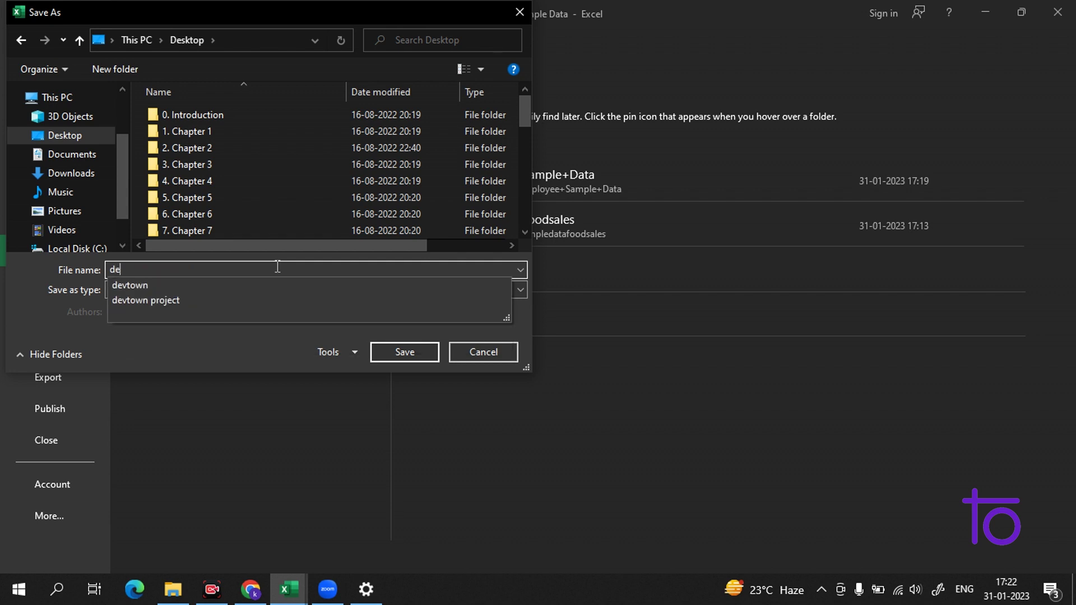
text(vtown excel)
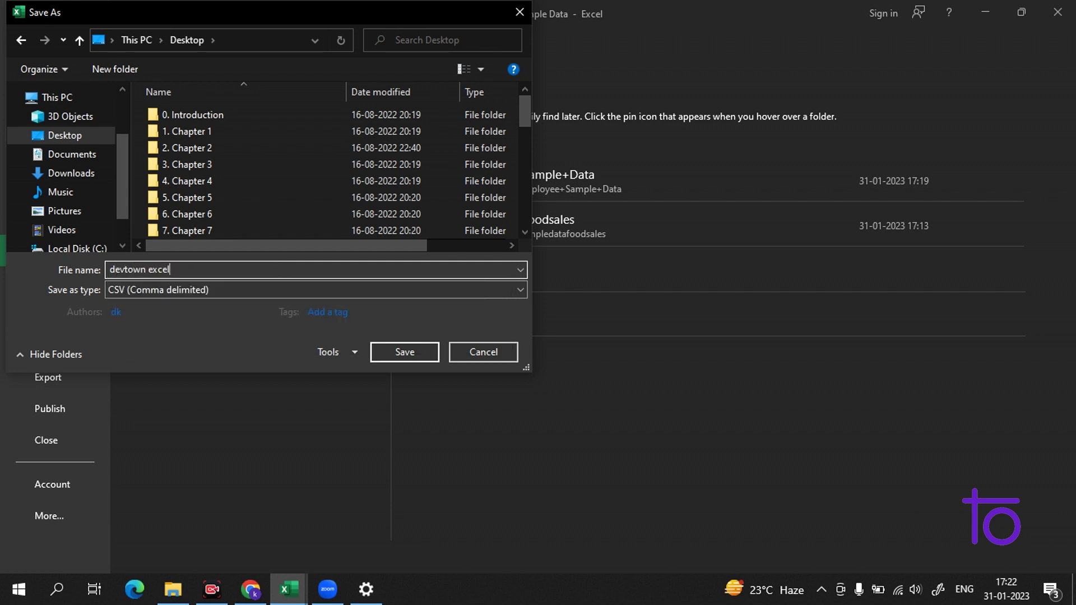
click(396, 353)
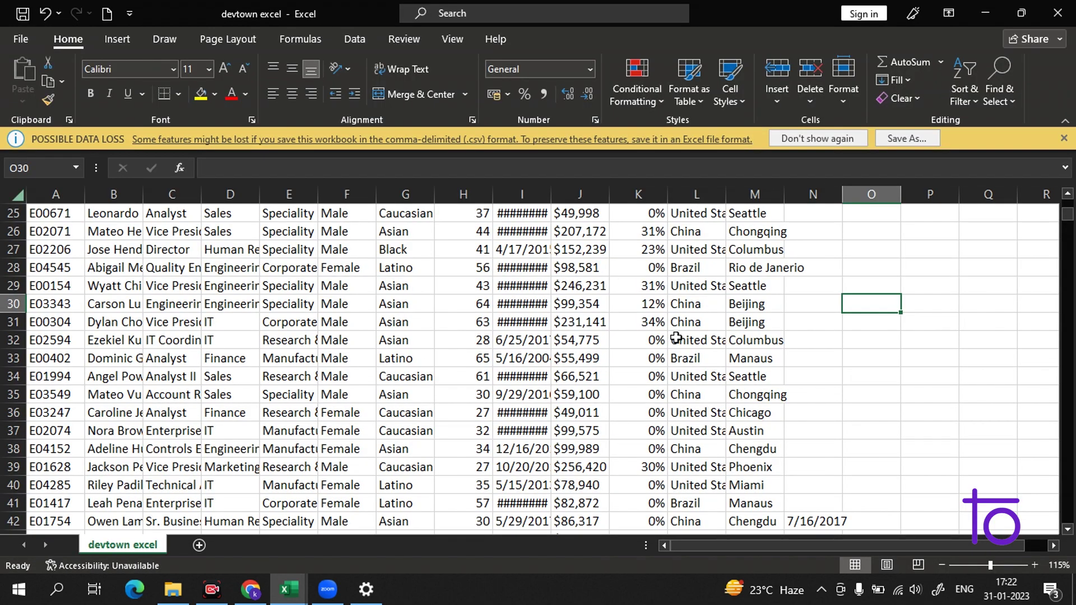
- Open the 'devtown excel' file from the Desktop in Excel
key(super+d)
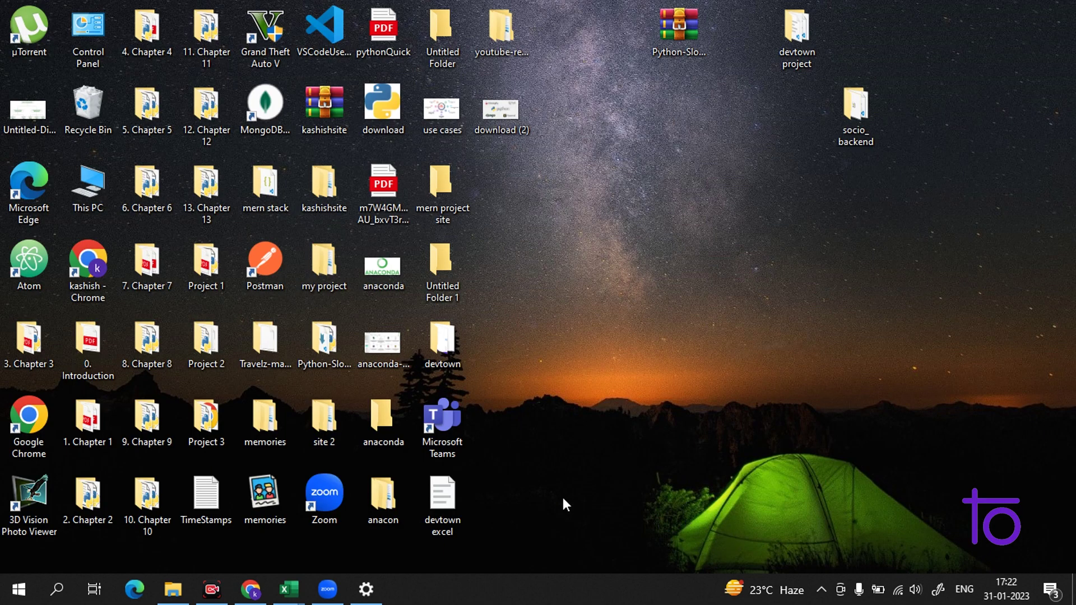
right_click(455, 513)
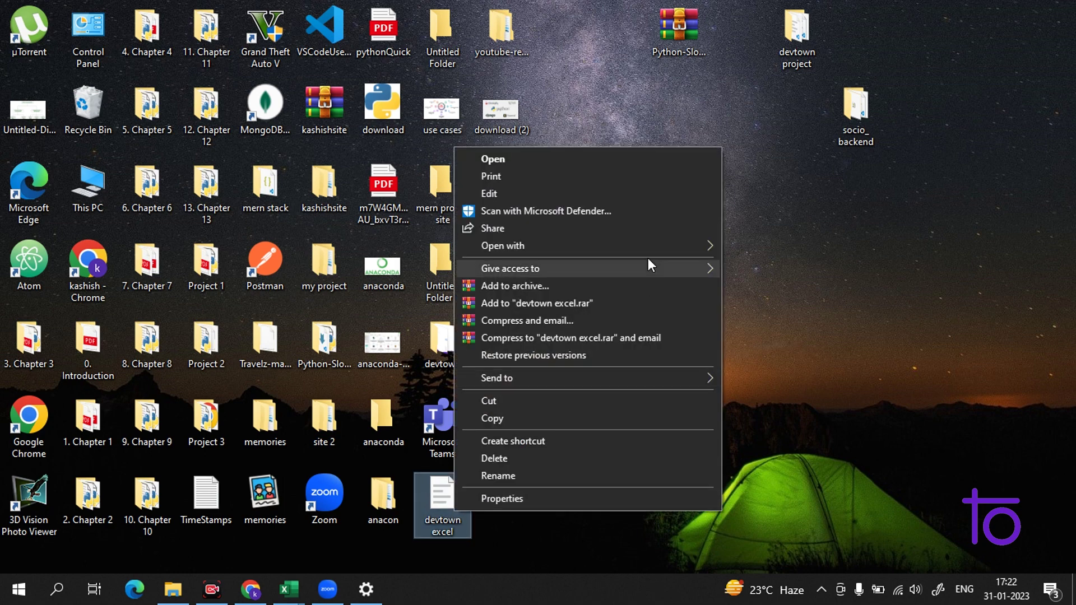
mouse_move(660, 248)
click(773, 241)
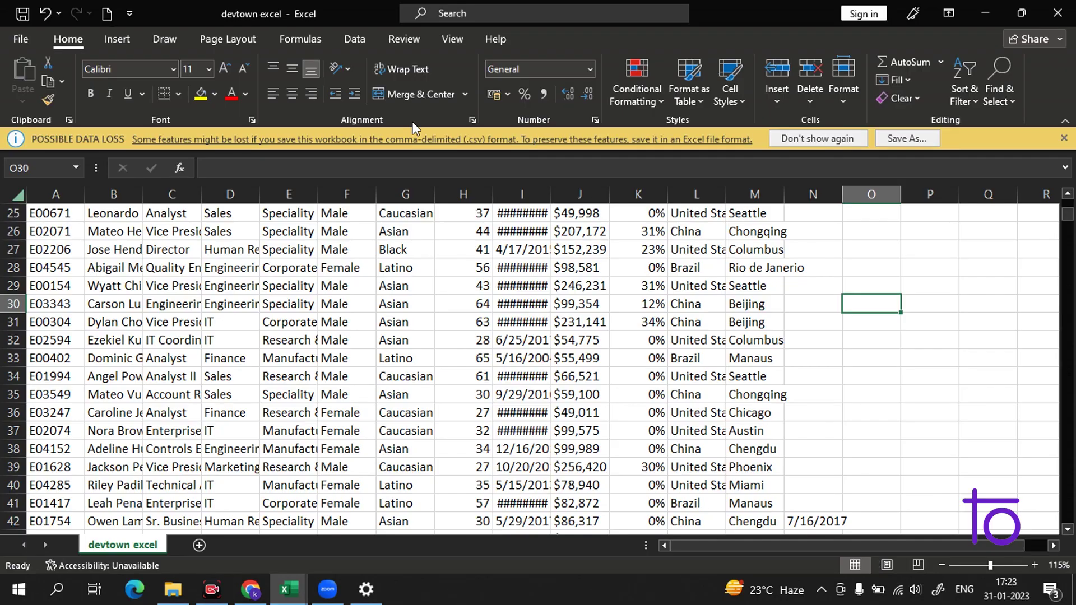
- Check the rows of 'devtown excel', then return to the empty Book1 workbook
scroll(410, 236, down, 16)
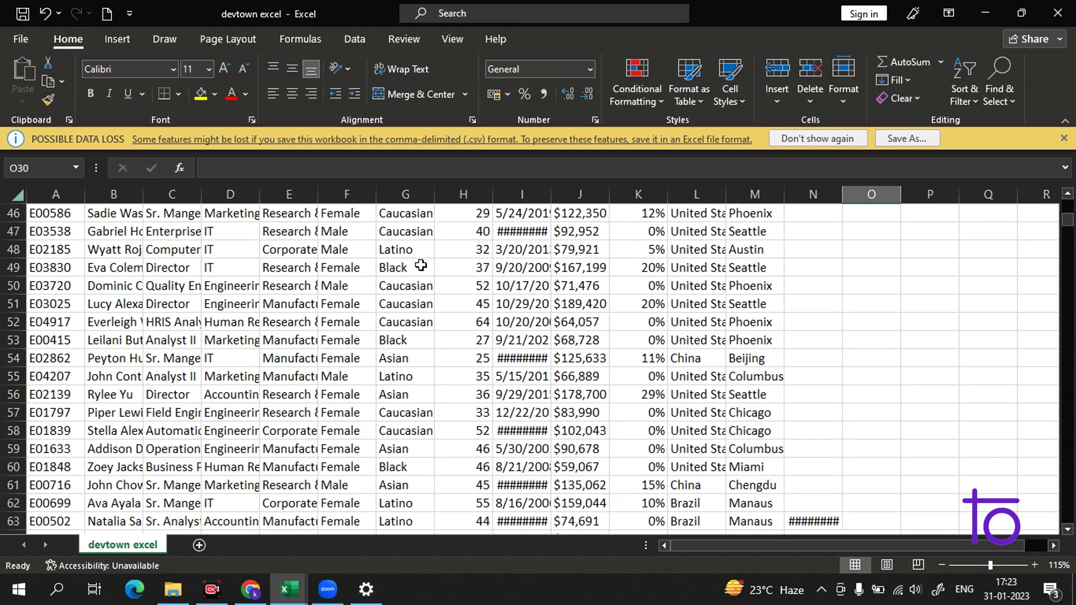
scroll(427, 267, down, 18)
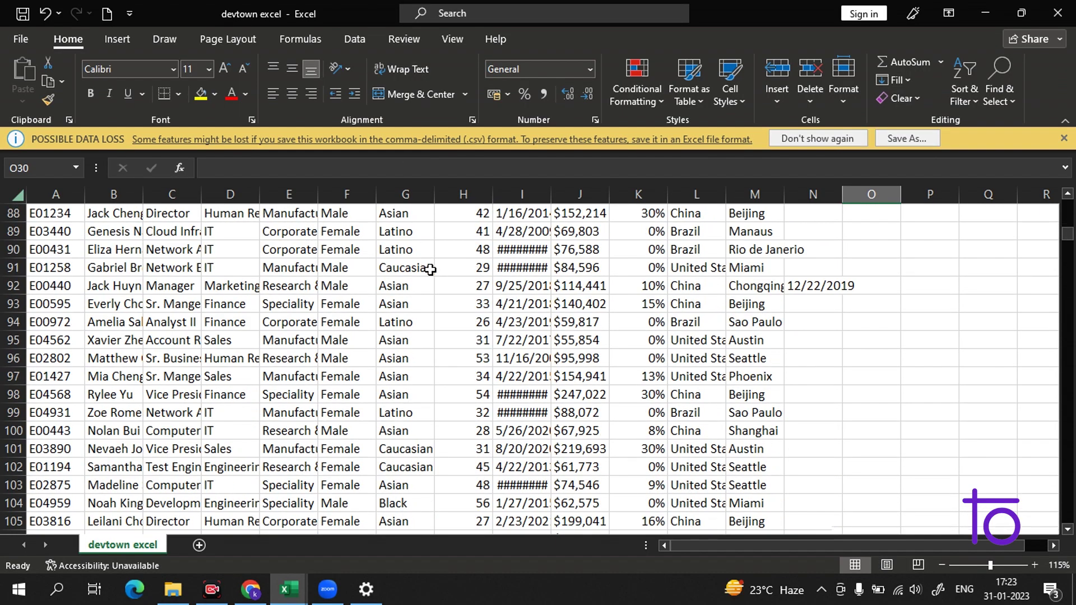
scroll(433, 273, up, 20)
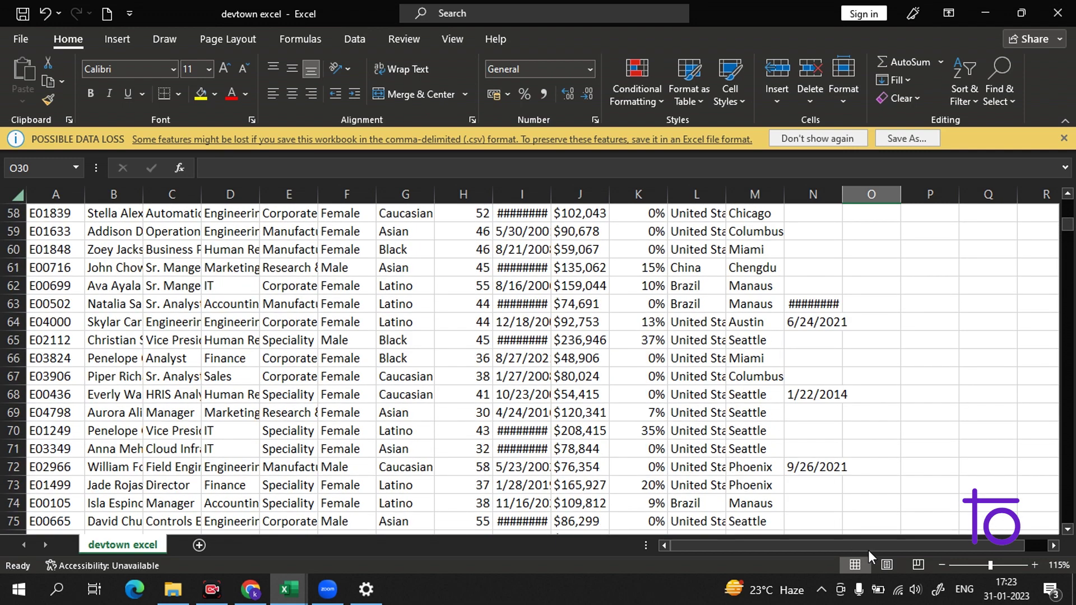
key(alt+Tab)
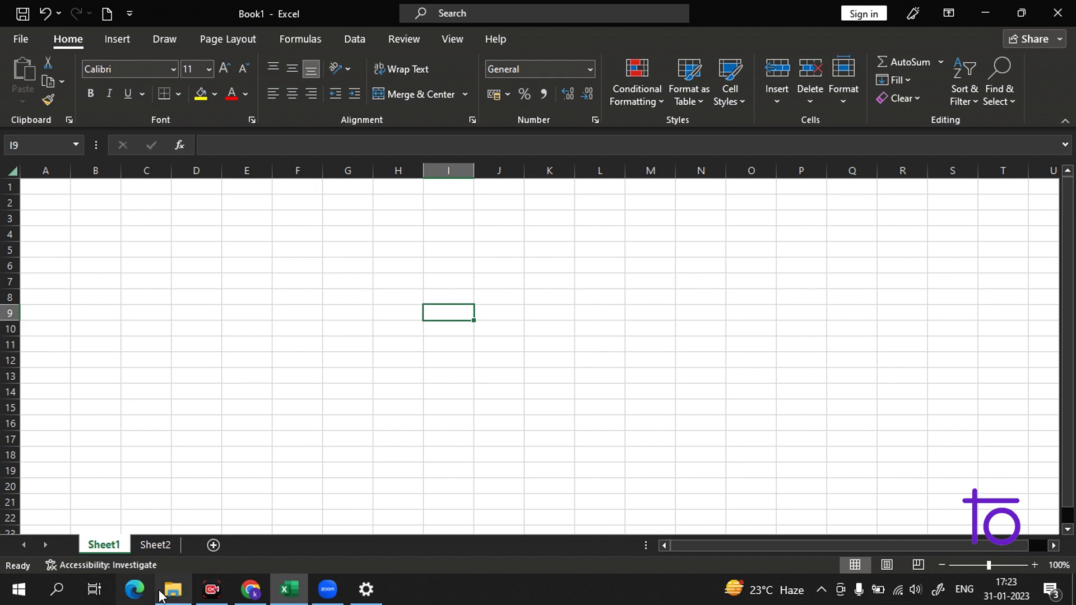
- Bring back the Employee+Sample+Data folder and open the Employee Sample Data XLSX in Excel
mouse_move(161, 594)
click(165, 523)
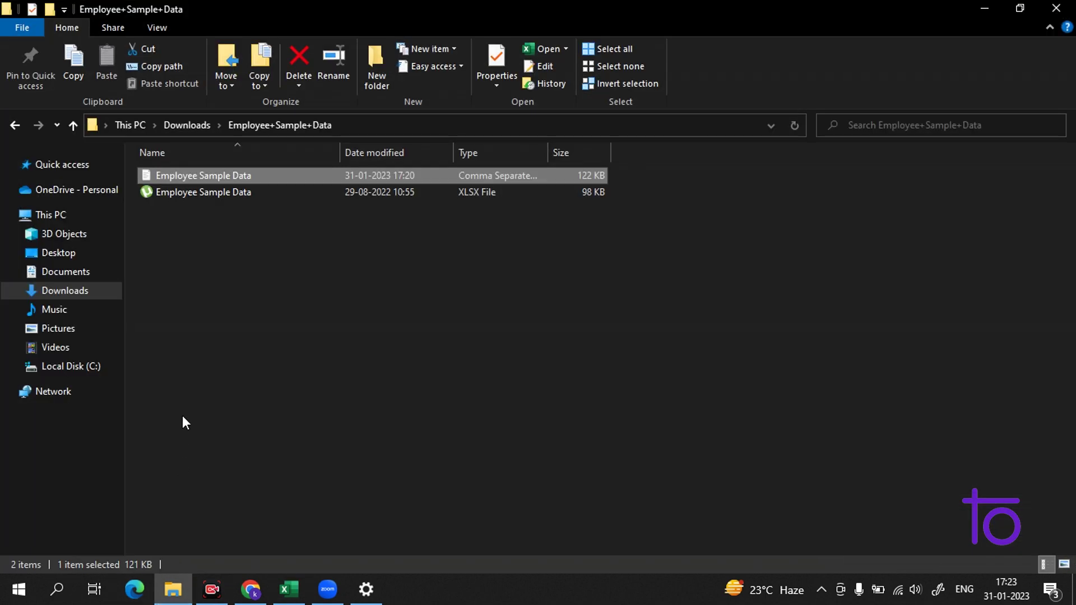
click(415, 194)
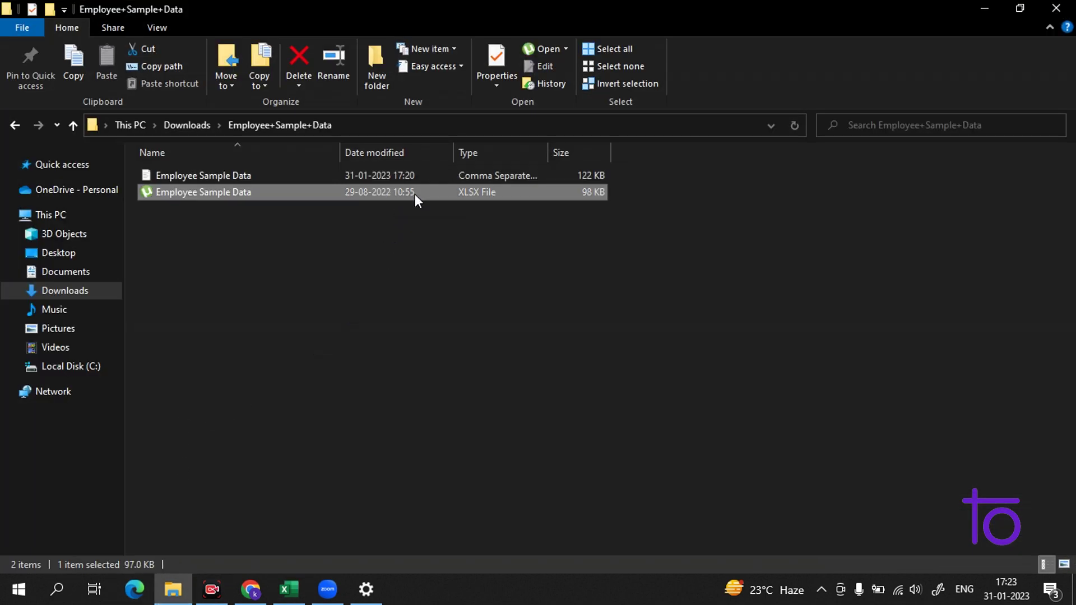
right_click(415, 194)
mouse_move(565, 257)
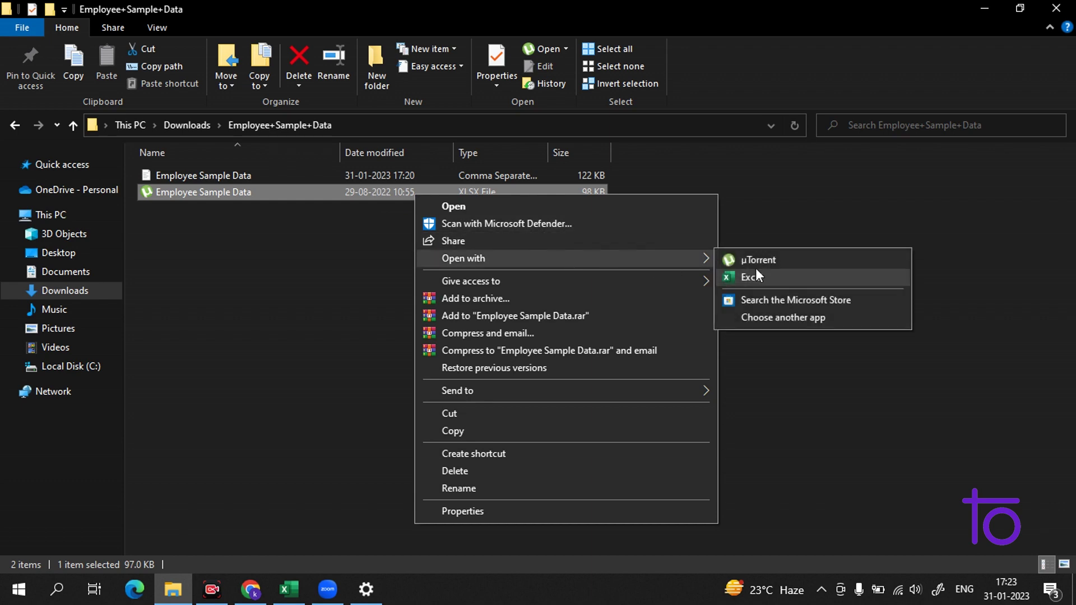
click(775, 276)
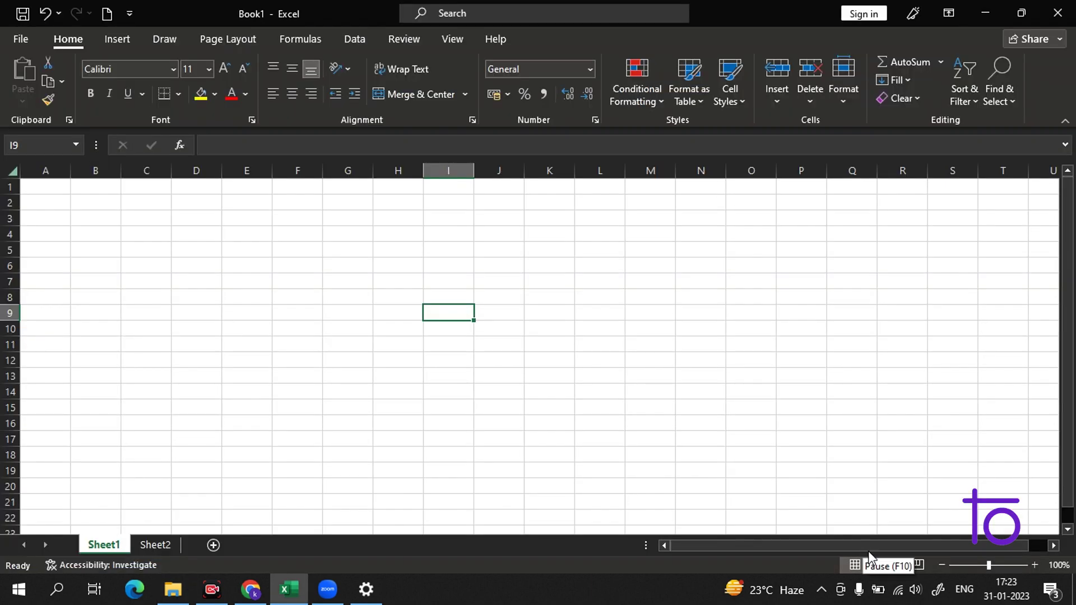
scroll(667, 315, down, 6)
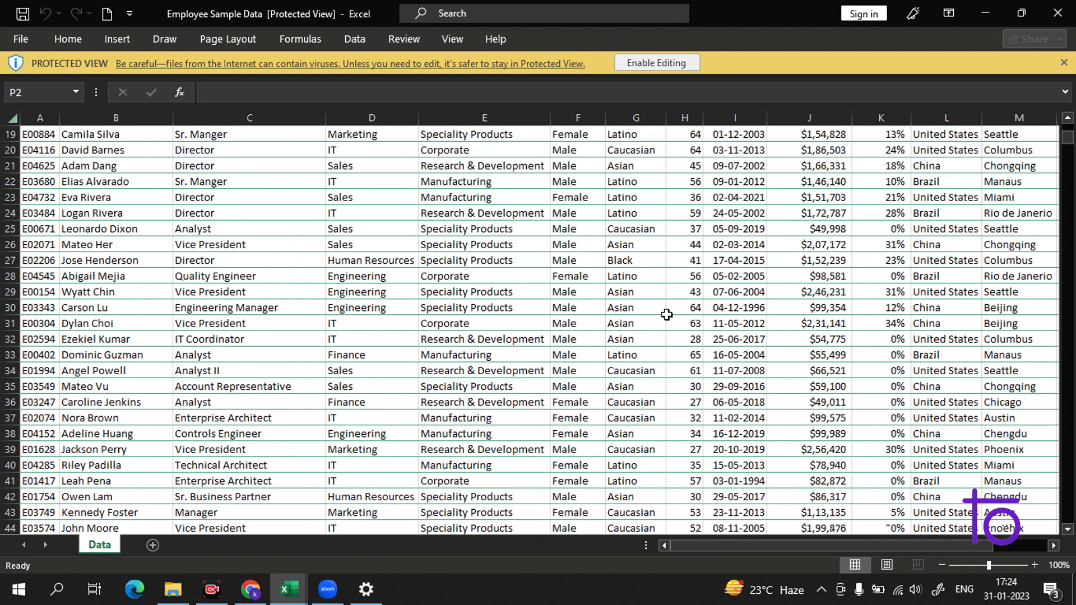
scroll(666, 314, down, 6)
scroll(650, 313, up, 12)
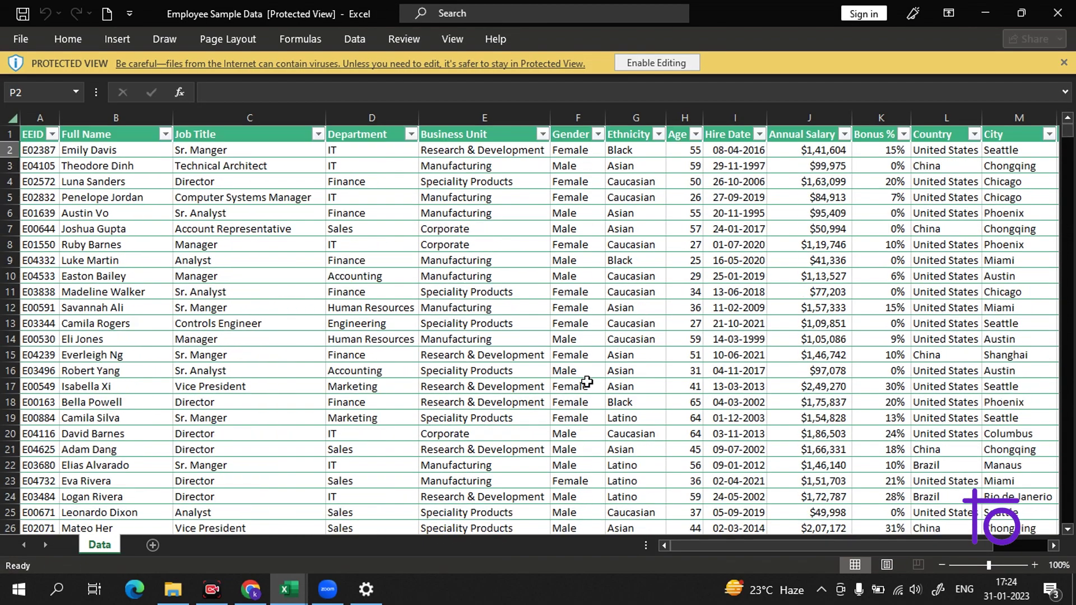
click(207, 163)
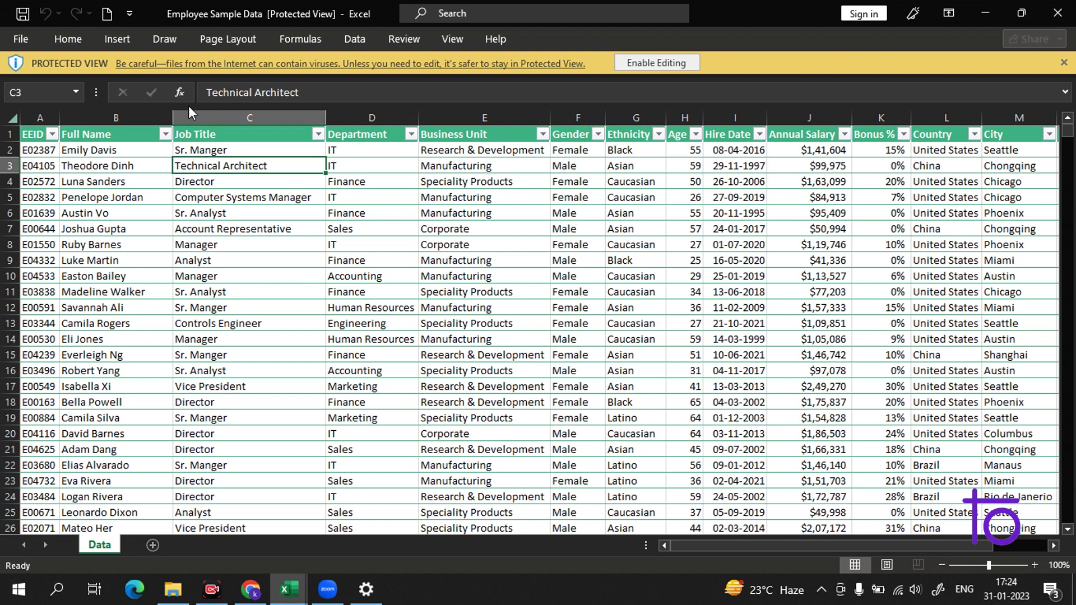
click(171, 138)
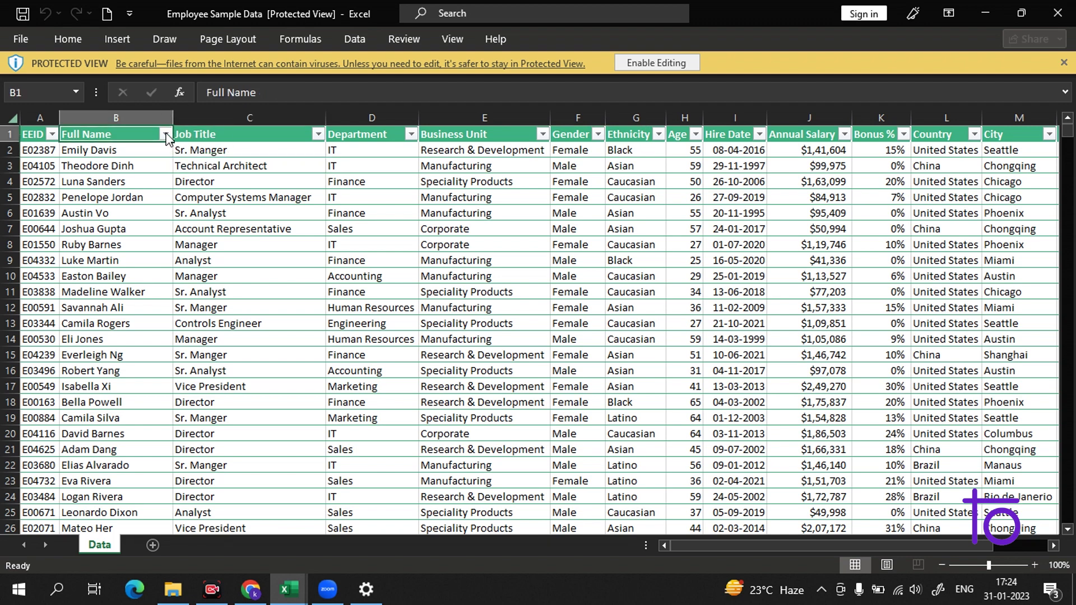
scroll(305, 170, down, 4)
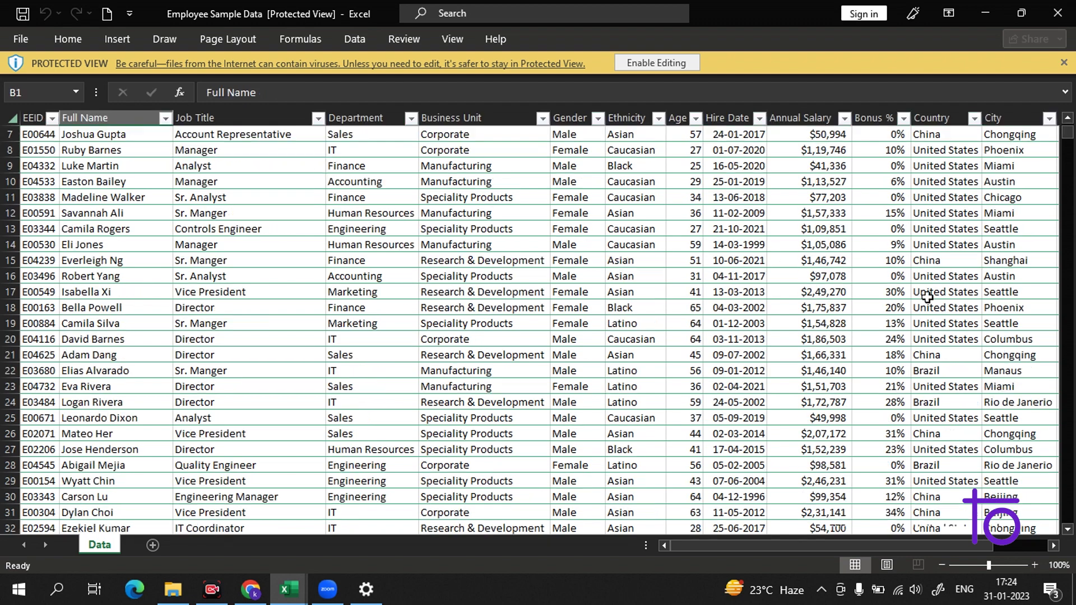
click(1068, 158)
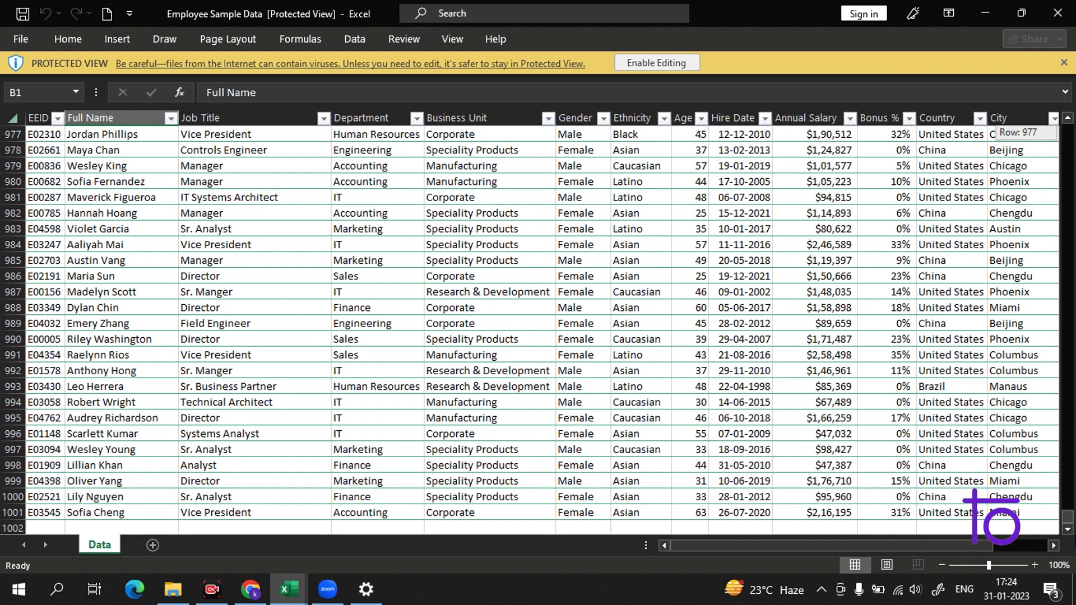
drag(1068, 516, 1068, 130)
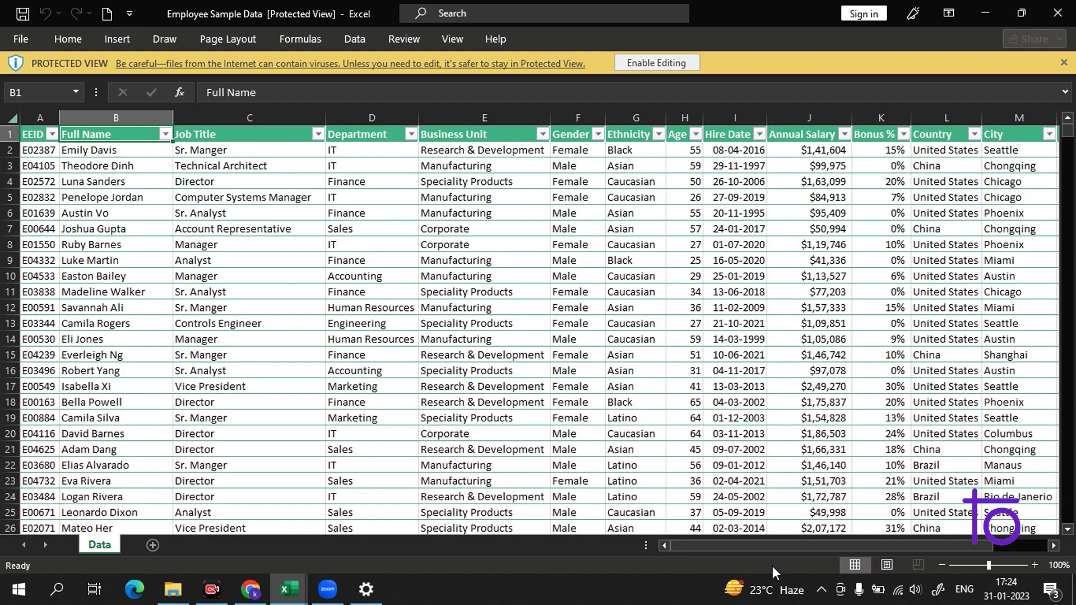
drag(771, 547, 866, 543)
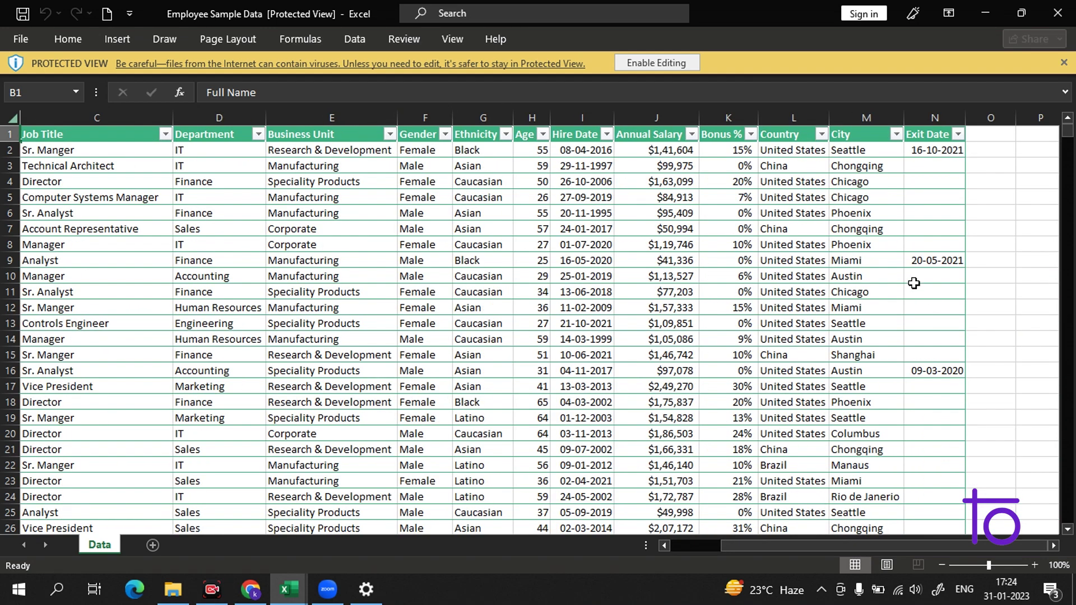
click(937, 203)
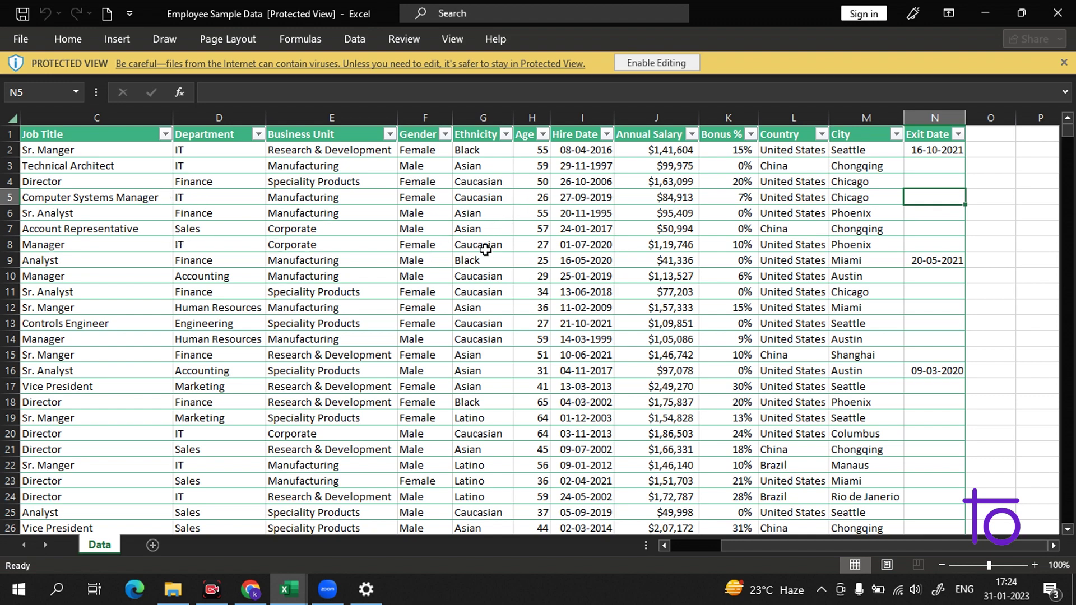
click(223, 246)
click(191, 184)
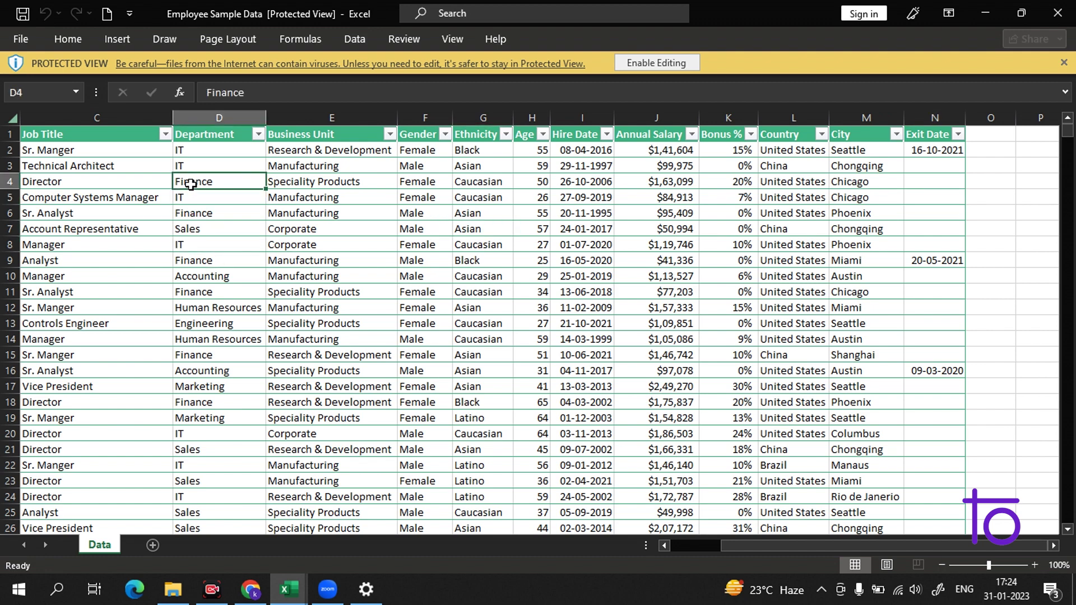
- Enable saving for the protected-view Employee Sample Data workbook
click(22, 39)
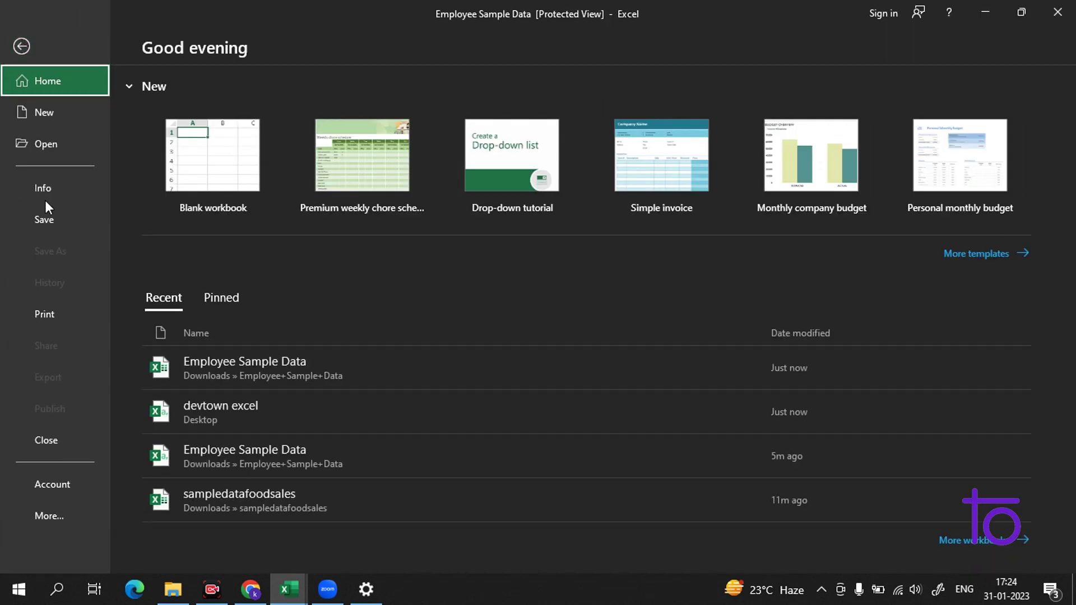
click(52, 214)
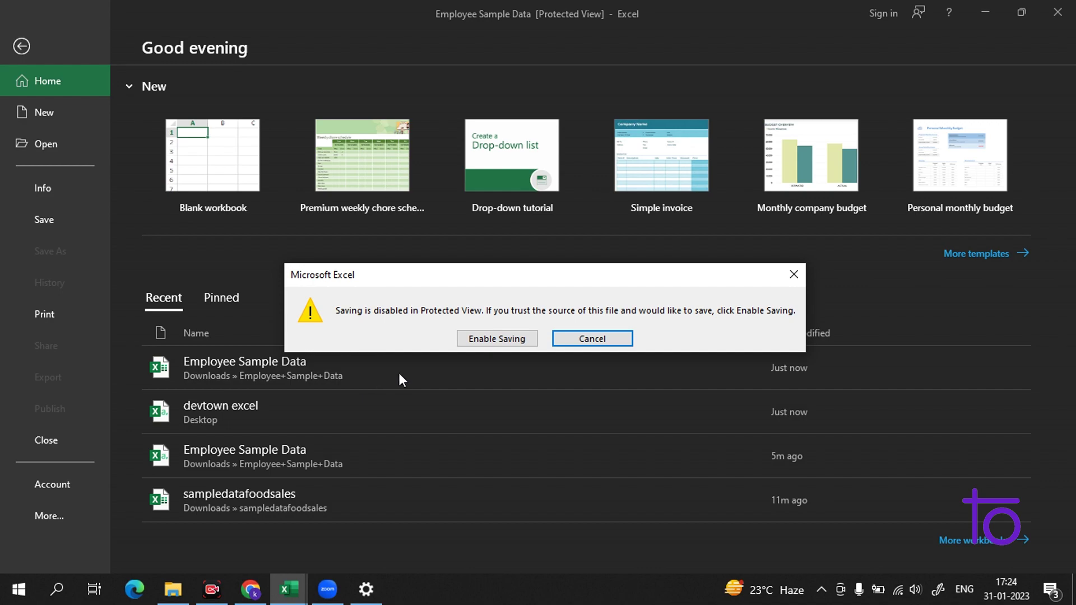
click(501, 338)
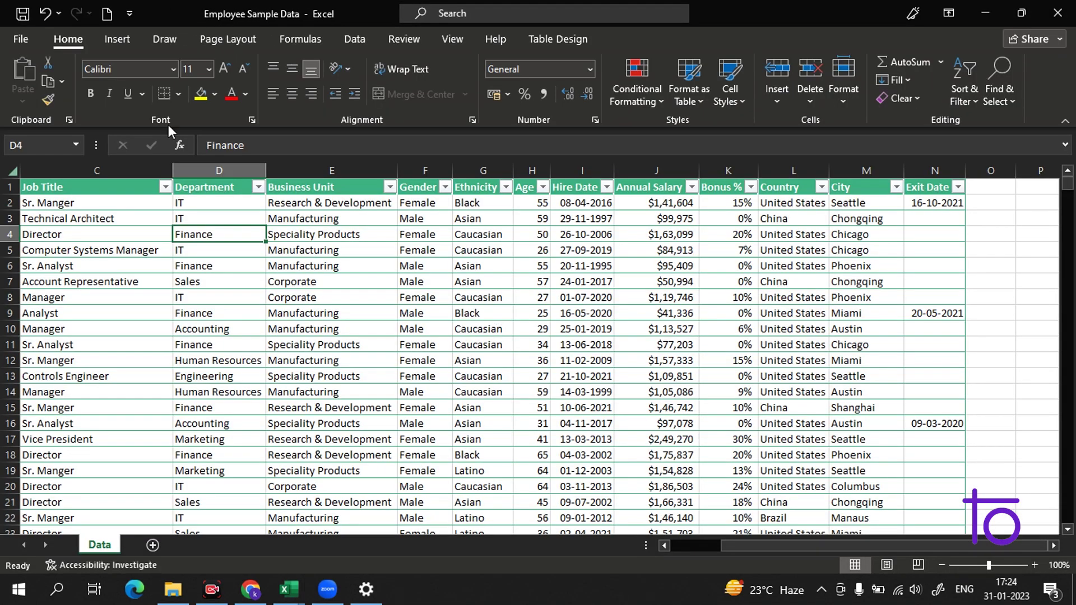
- Save a copy to the Desktop, replacing the file name with 'devtown excel 2'
click(20, 38)
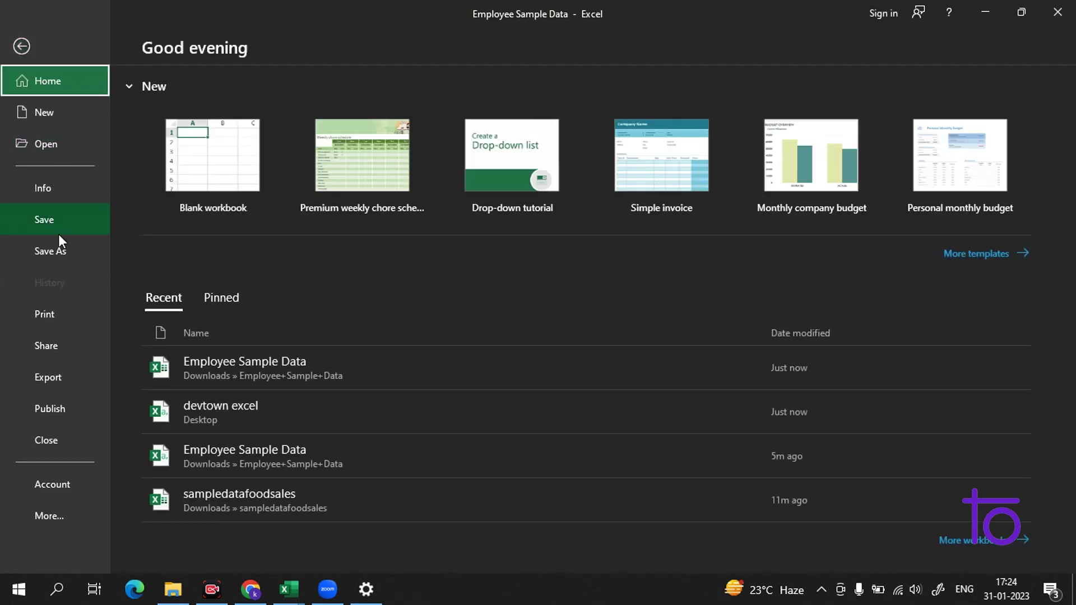
click(64, 244)
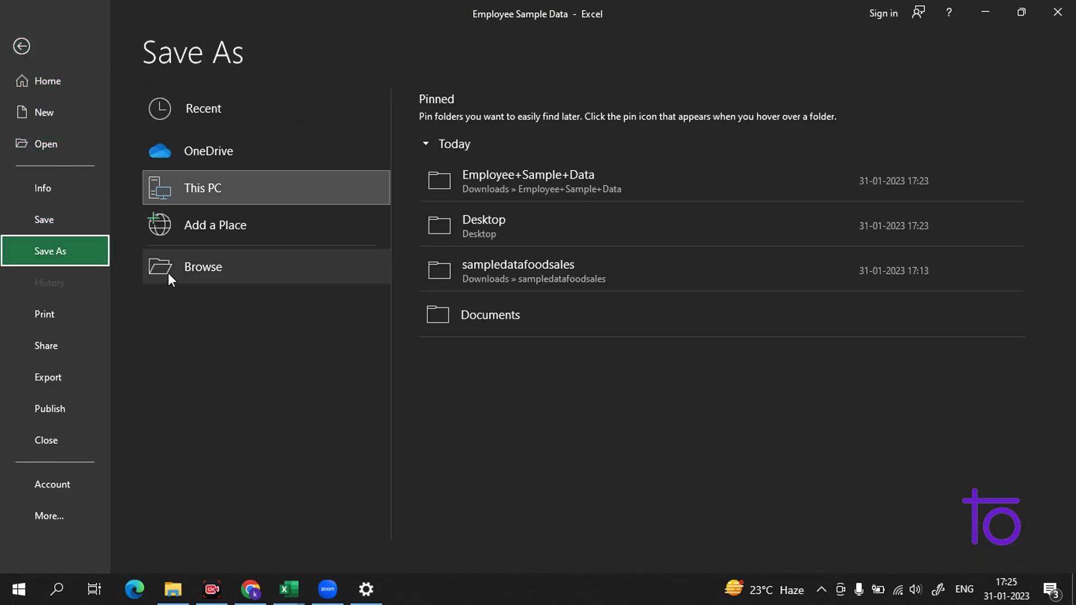
click(223, 267)
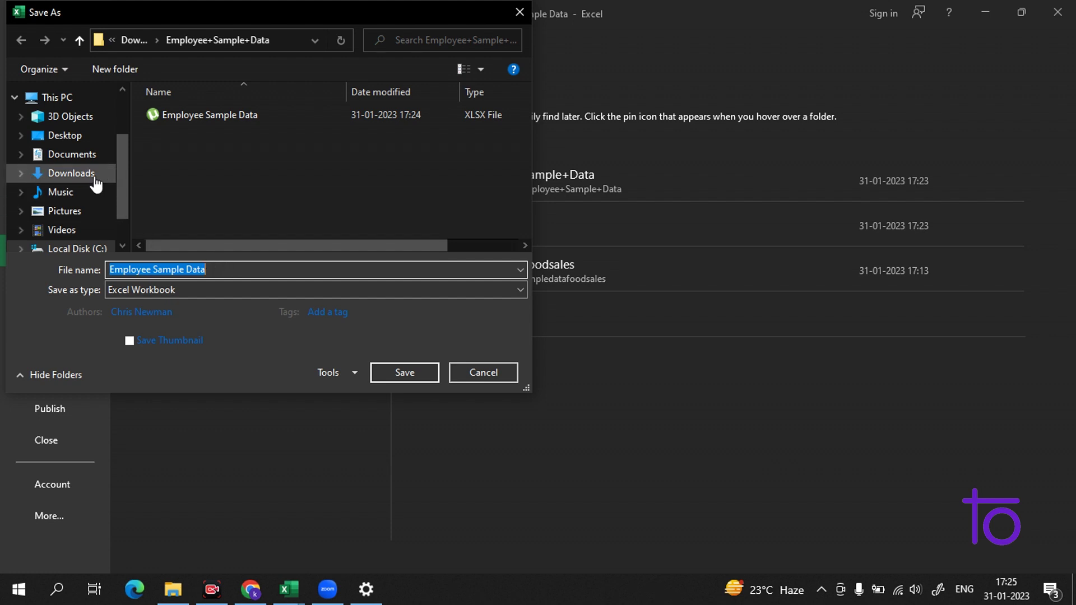
click(70, 137)
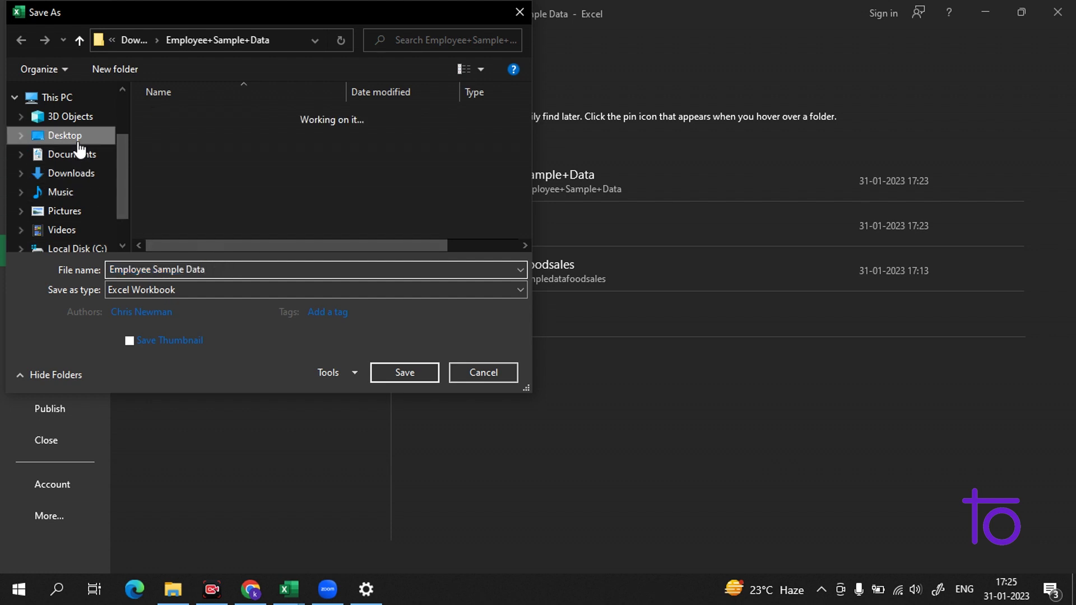
click(212, 272)
double_click(212, 271)
click(211, 271)
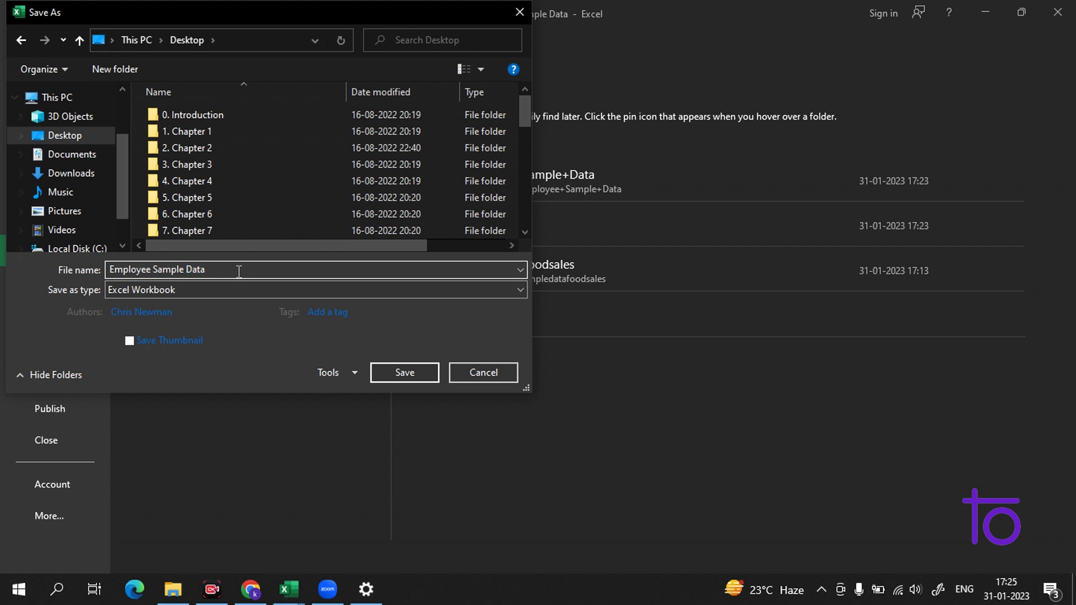
double_click(212, 273)
drag(212, 273, 9, 260)
key(BackSpace)
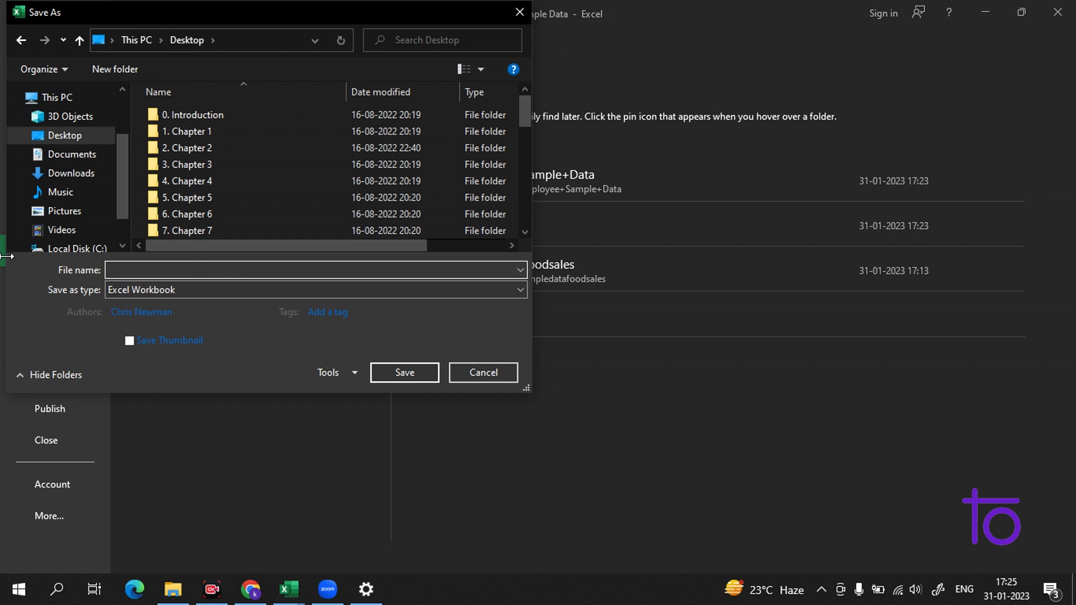
text(devto)
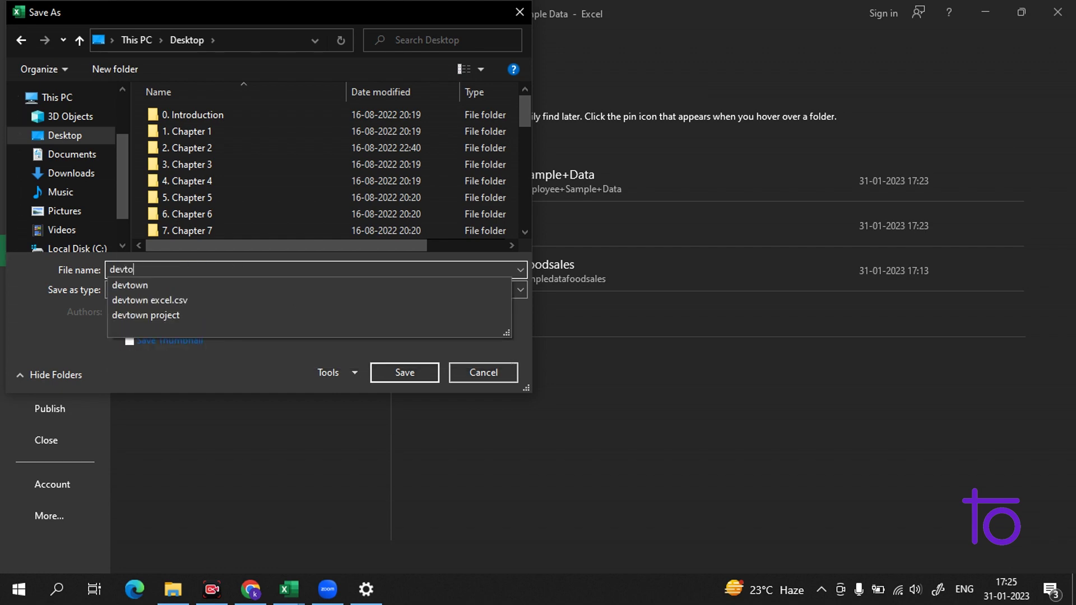
text(wn exc)
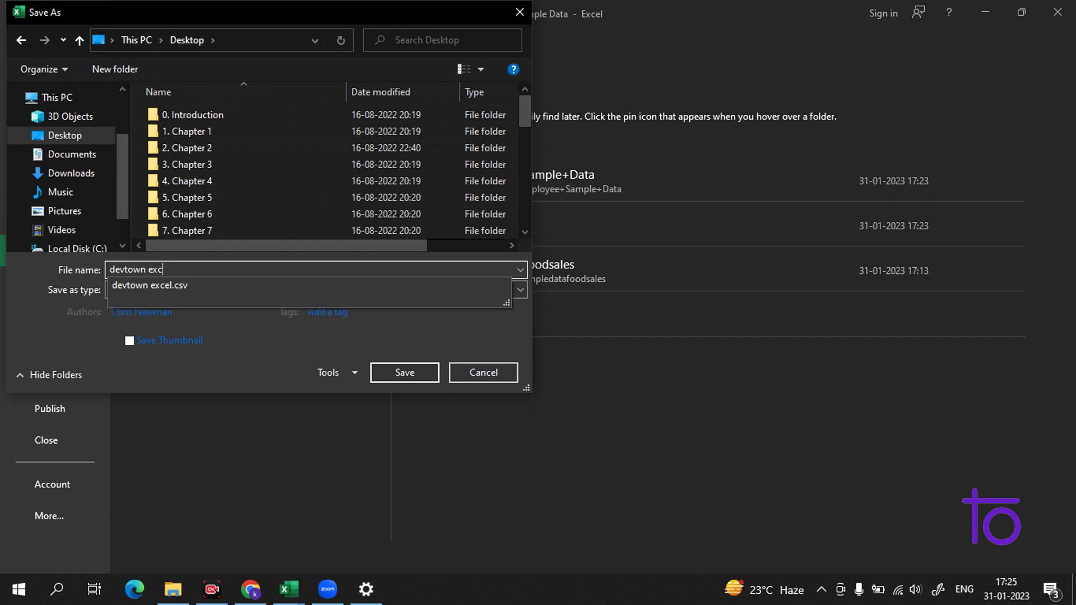
text(el 2)
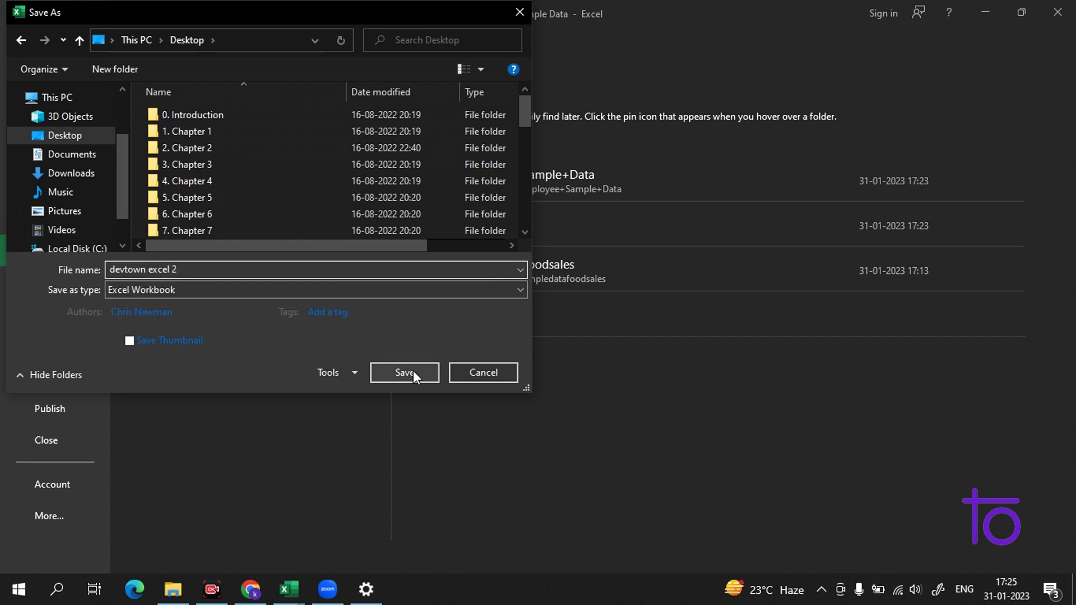
- Save the copy, then search for 'devt' and open the file location of 'devtown excel 2'
click(413, 373)
click(286, 589)
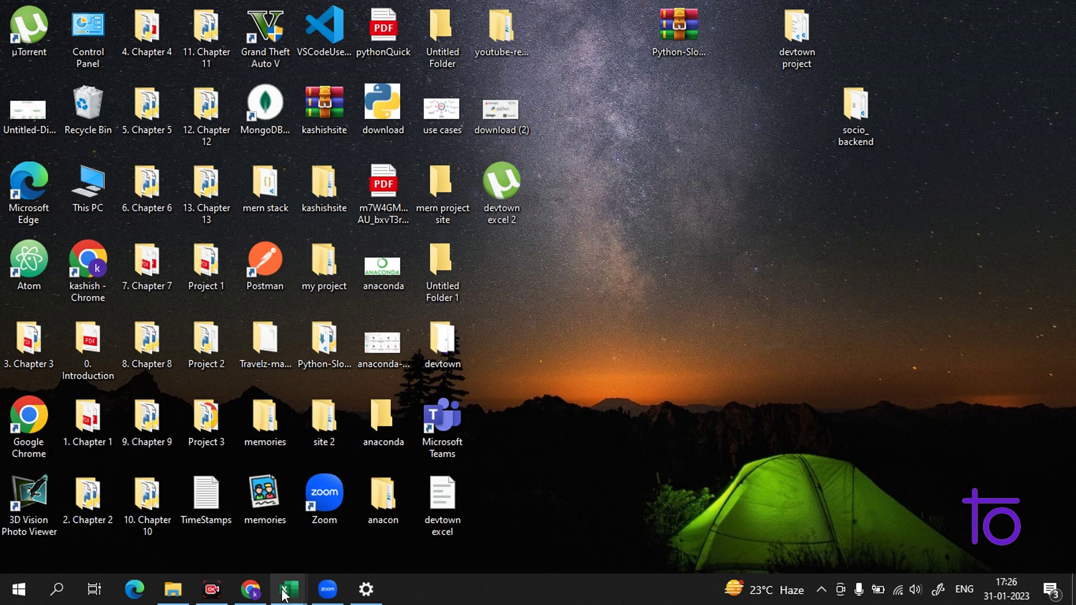
click(57, 589)
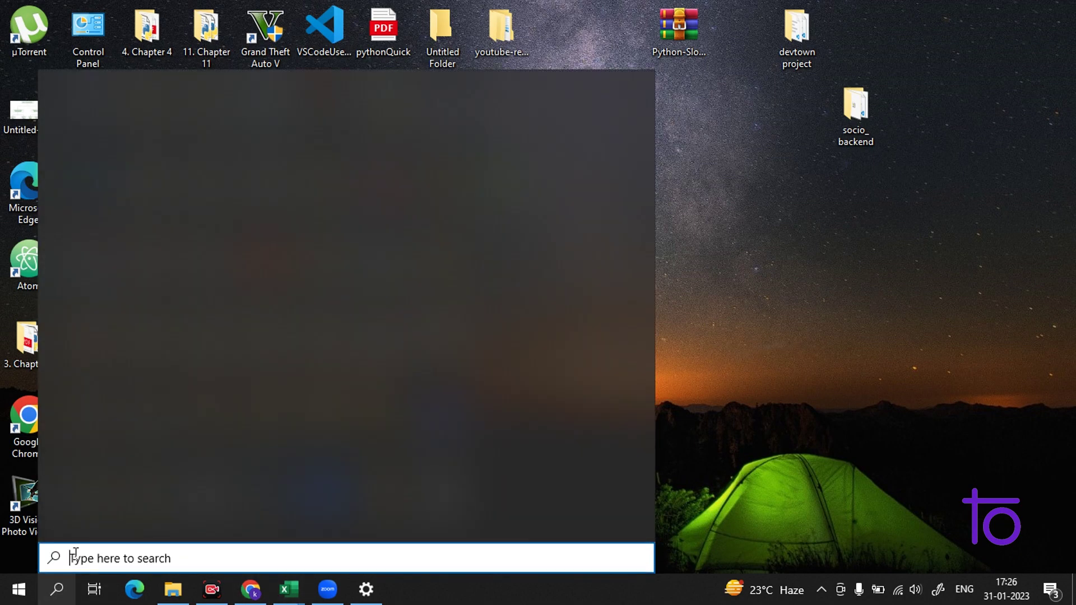
text(de)
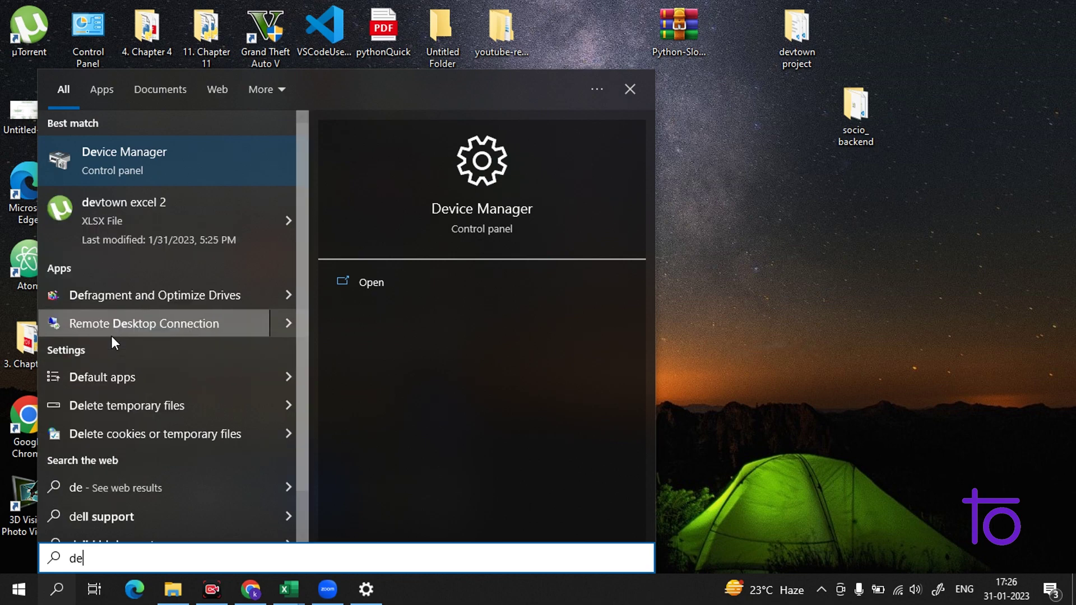
text(vt)
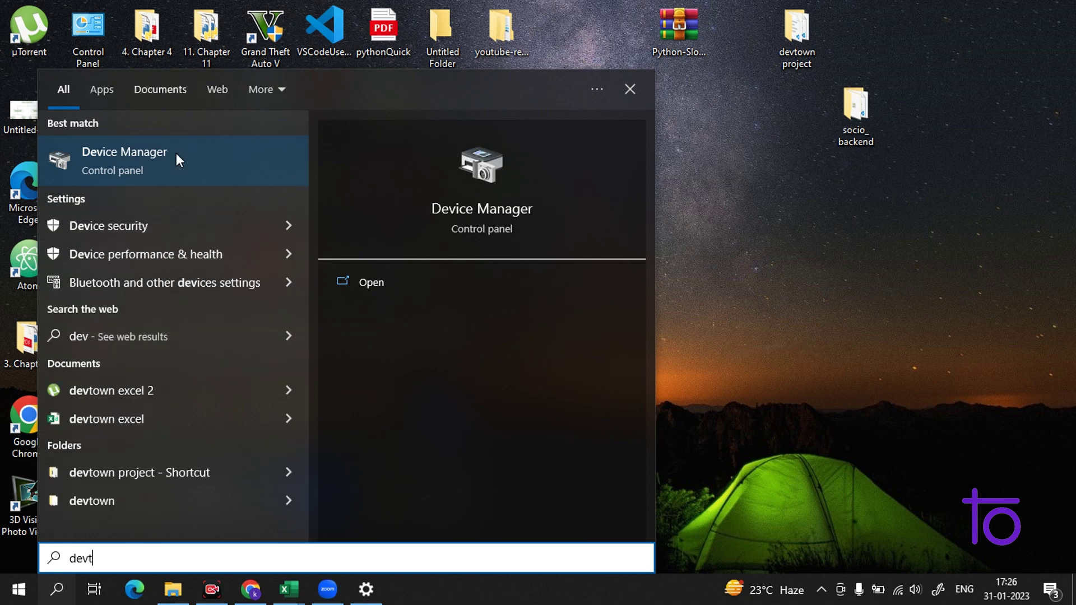
right_click(207, 153)
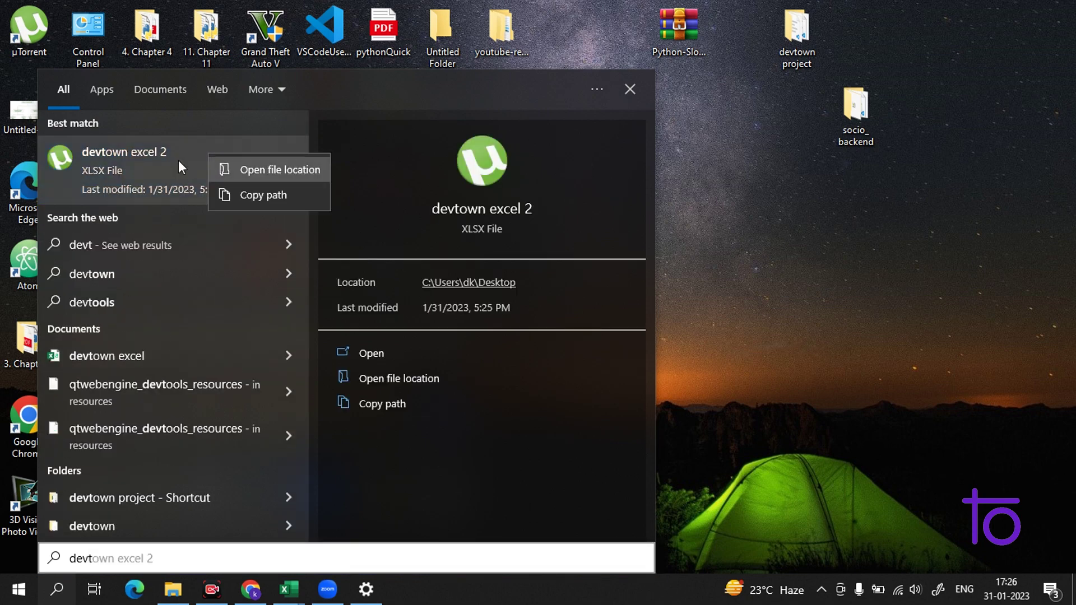
click(269, 169)
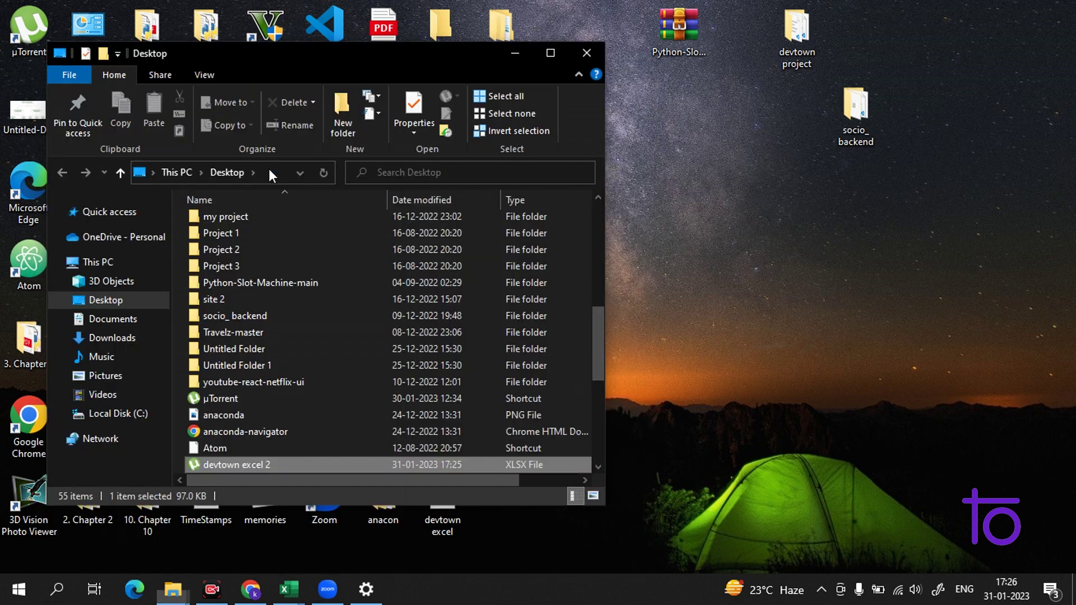
- Open 'devtown excel 2' from the Desktop folder in Excel
scroll(326, 327, down, 2)
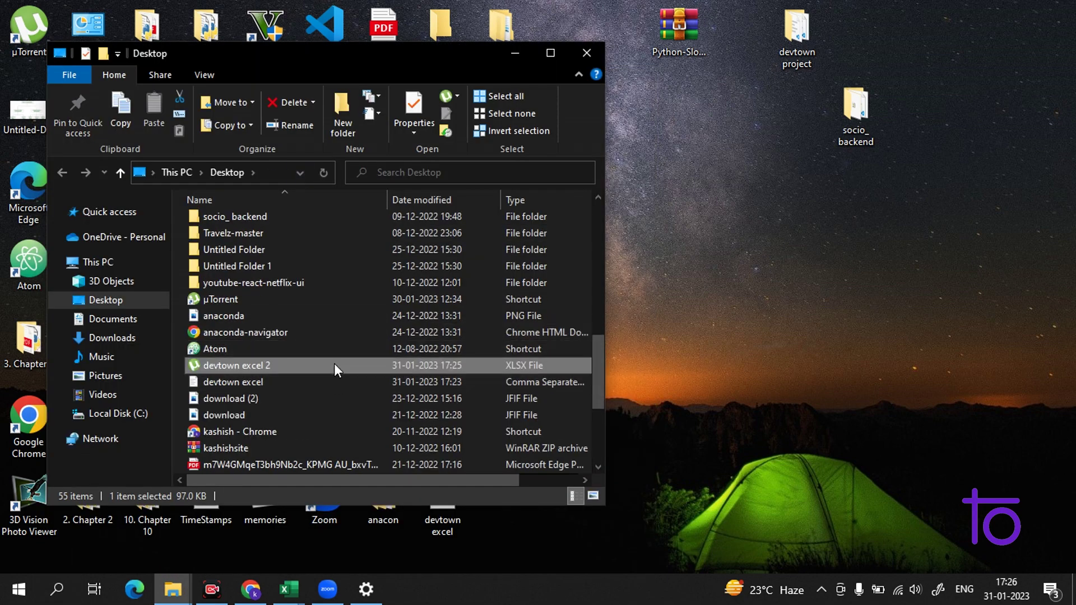
right_click(334, 363)
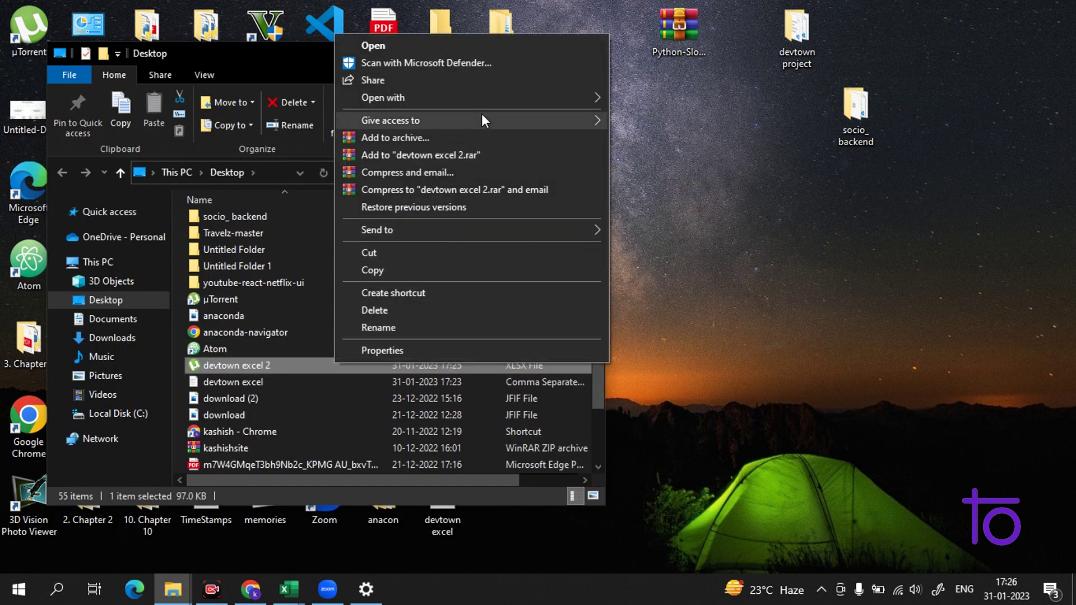
mouse_move(520, 99)
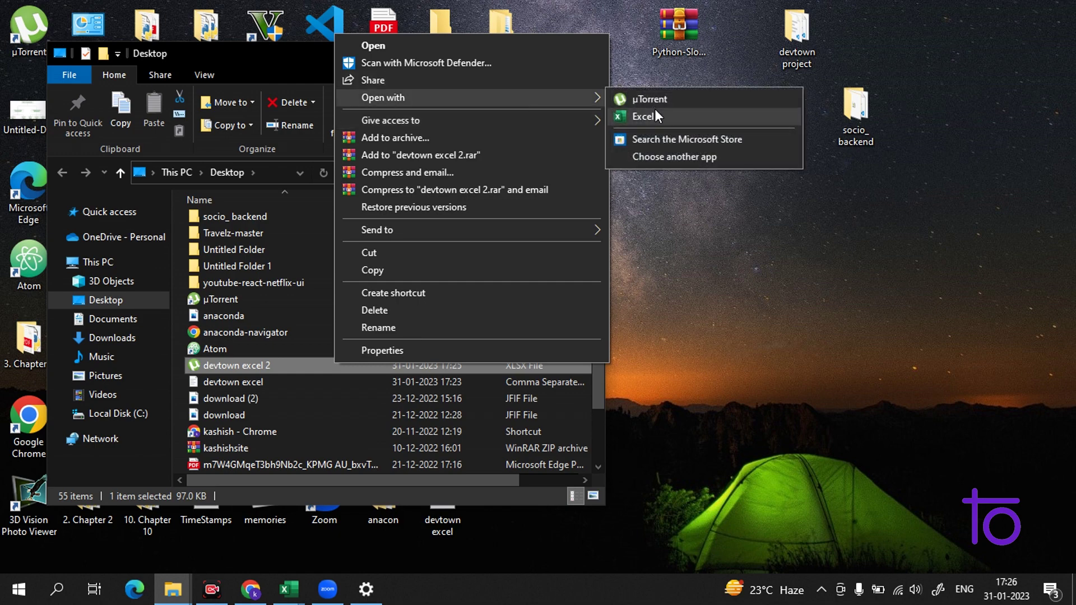
click(655, 115)
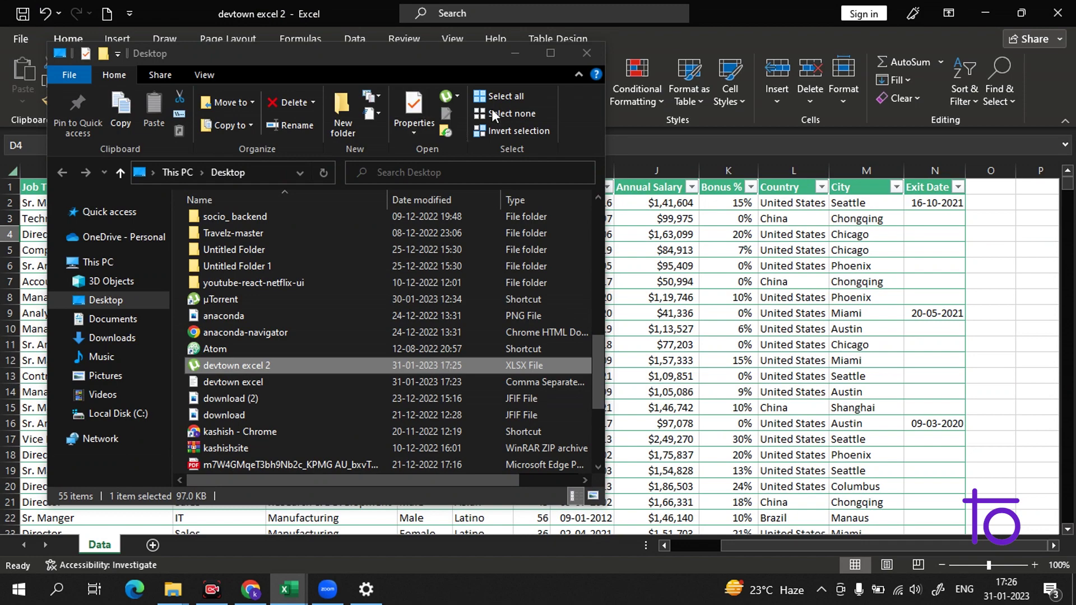
- Minimise File Explorer, then select and deselect the whole employee data table
click(513, 56)
right_click(513, 59)
key(Escape)
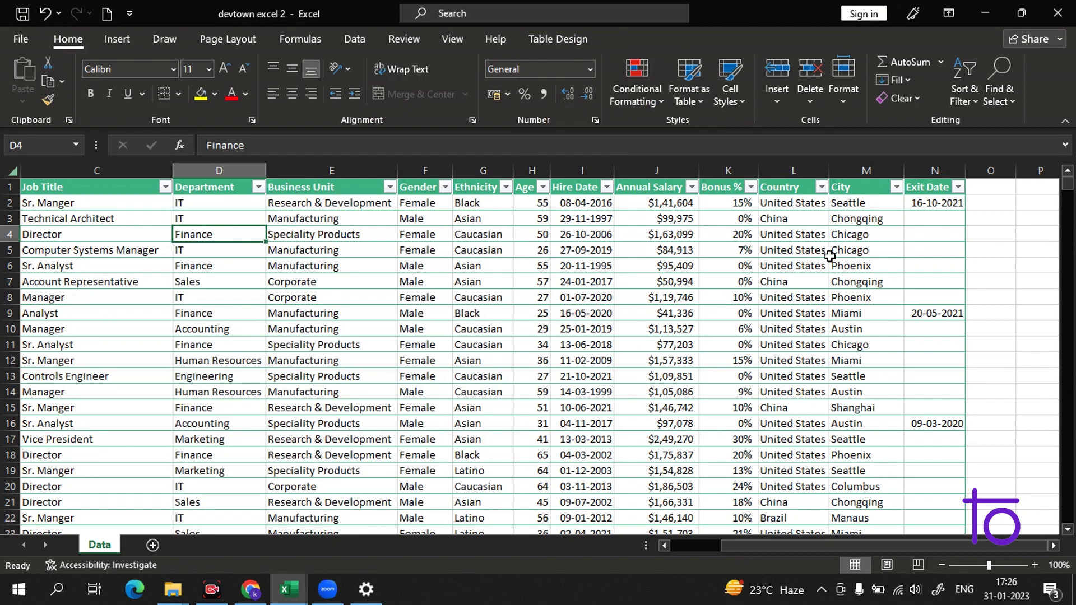
click(830, 252)
key(ctrl+a)
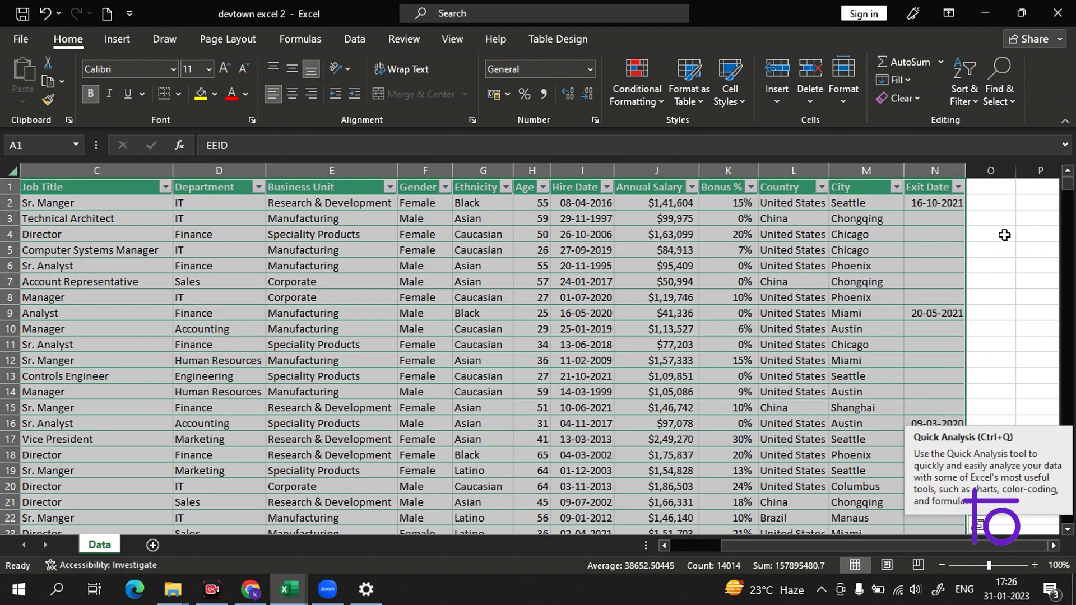
click(1004, 236)
click(975, 251)
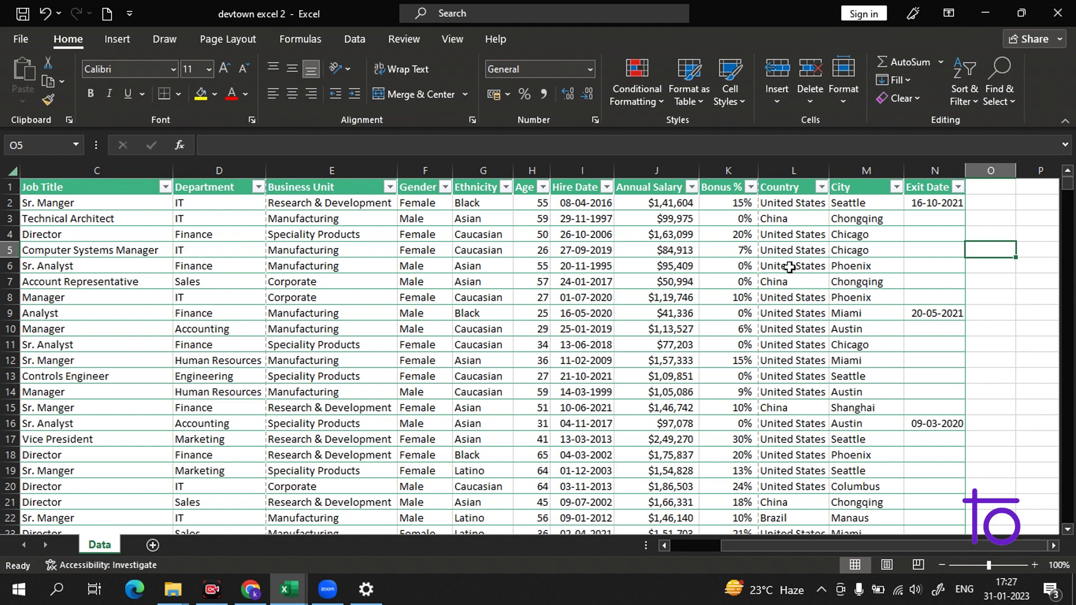
- Inspect cells in the salary columns and jump to the last Annual Salary row
click(619, 269)
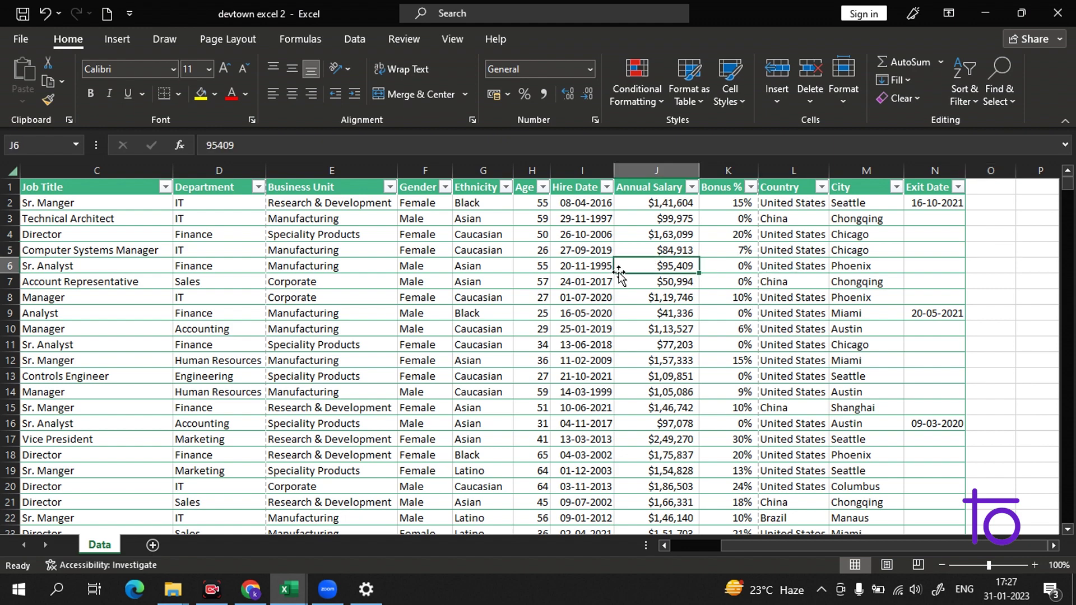
right_click(496, 255)
key(Escape)
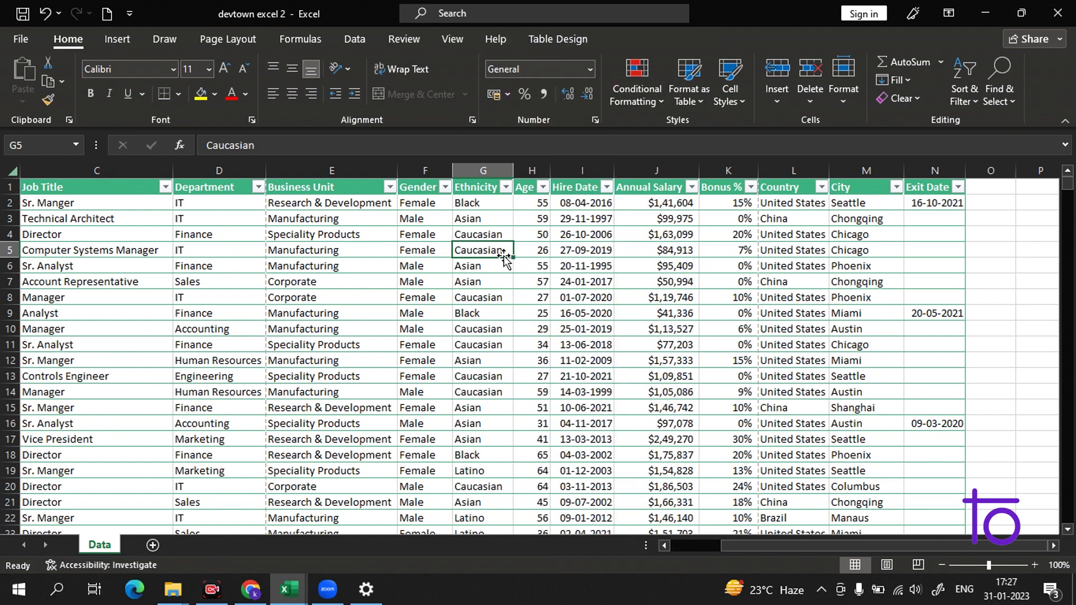
right_click(528, 266)
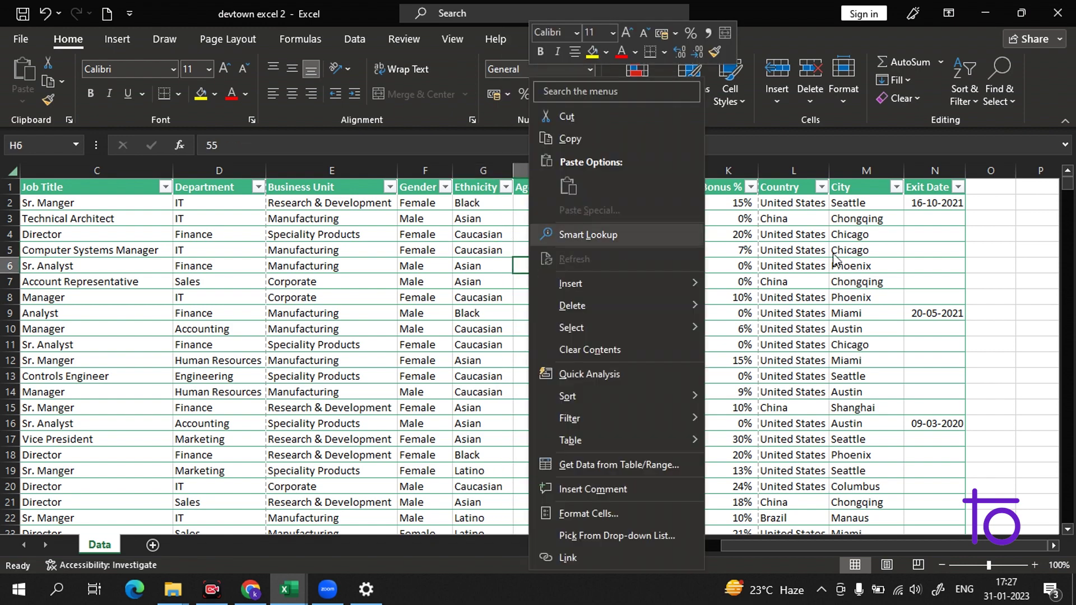
key(Escape)
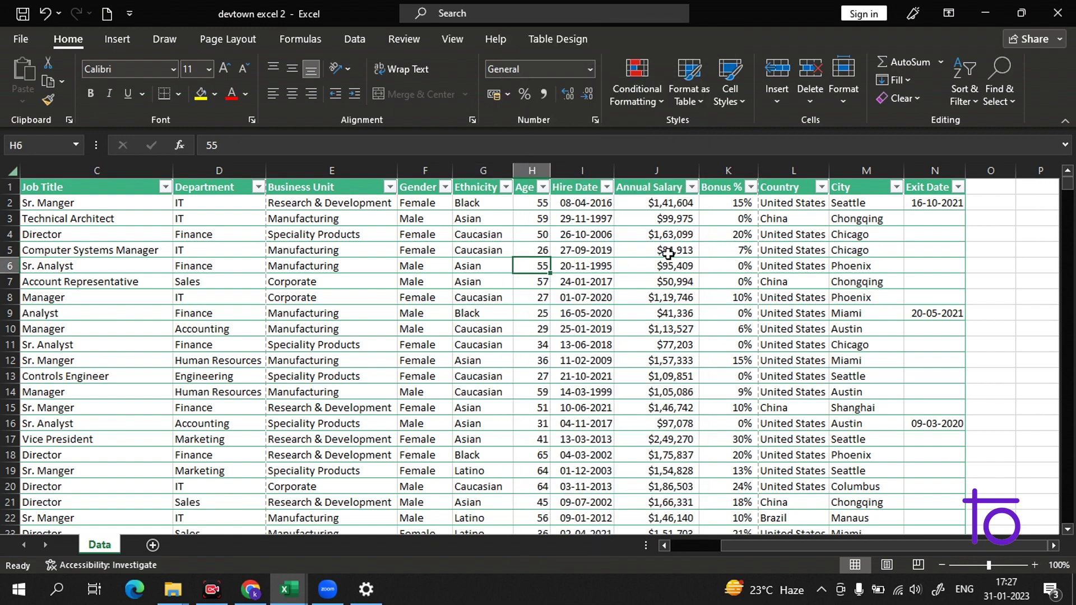
drag(669, 254, 674, 264)
click(677, 257)
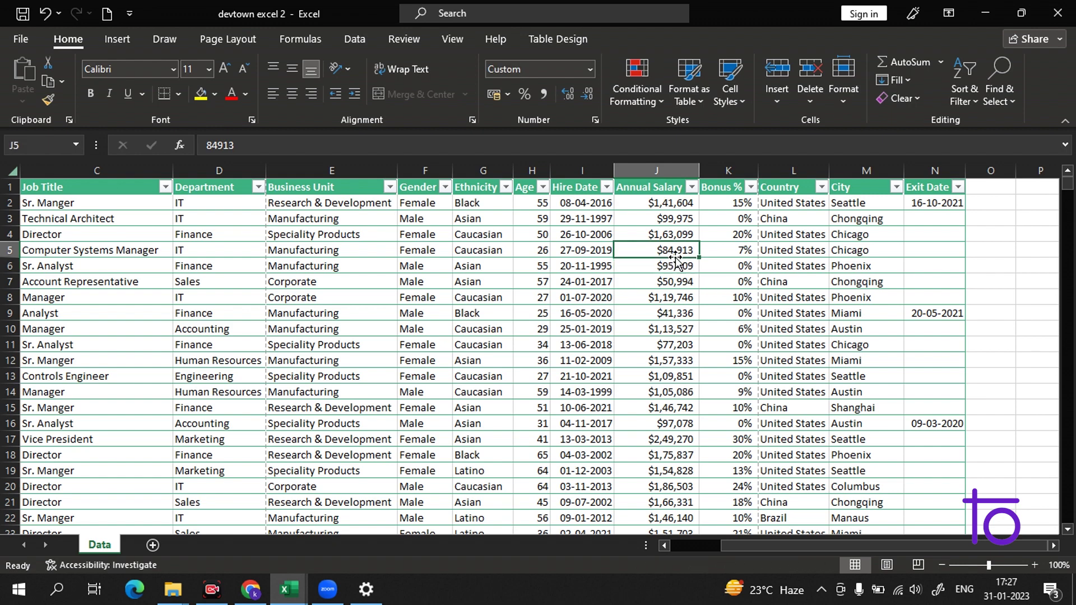
double_click(676, 258)
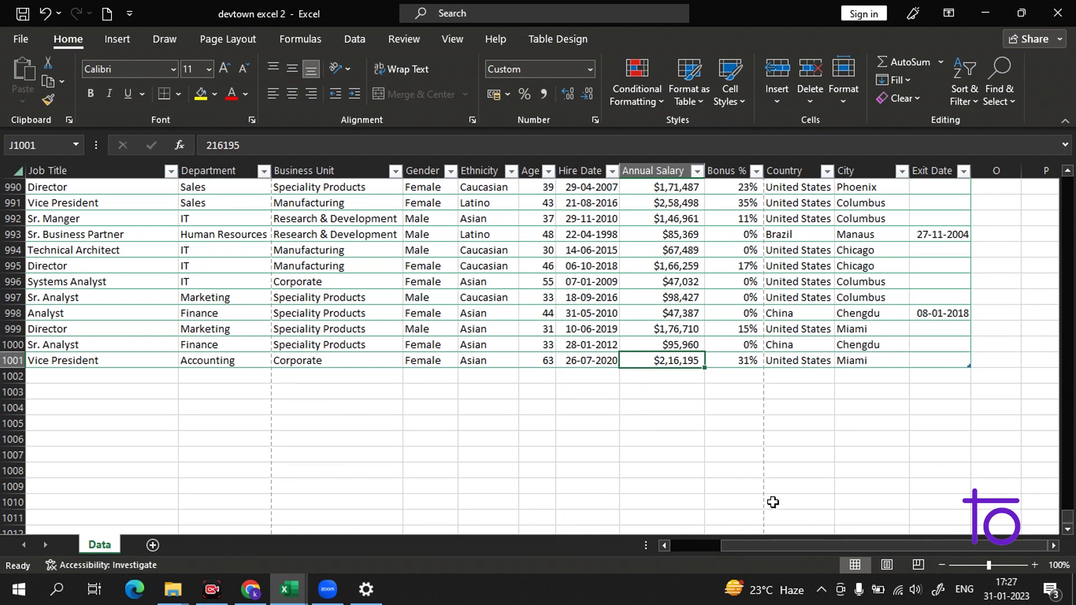
click(866, 392)
scroll(897, 364, up, 5)
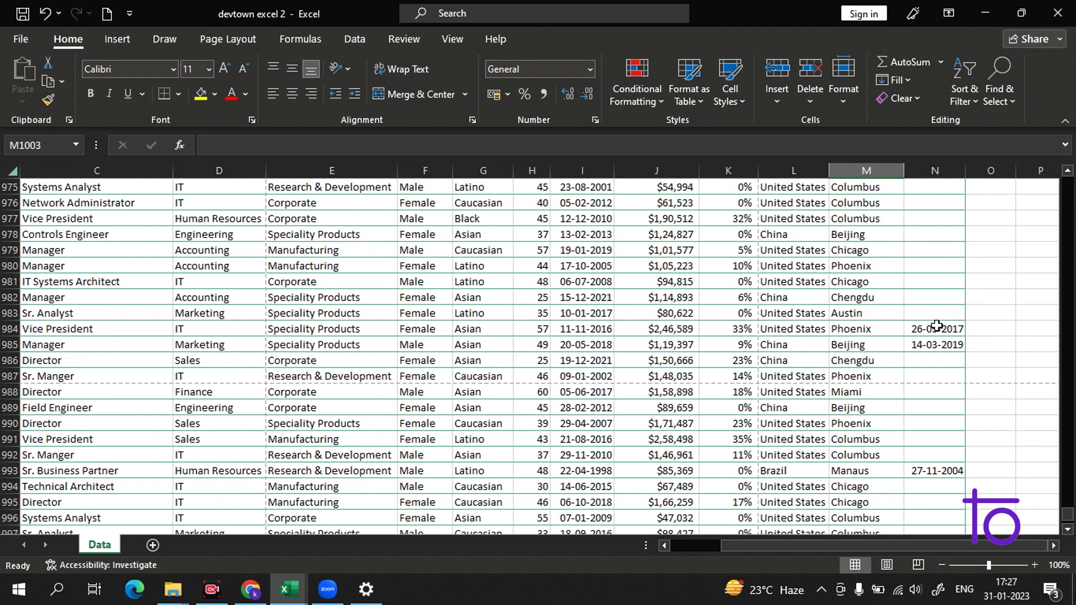
- Move the exit date 26-03-2017 from N984 into N917, replacing its existing value
click(937, 327)
drag(938, 324, 925, 296)
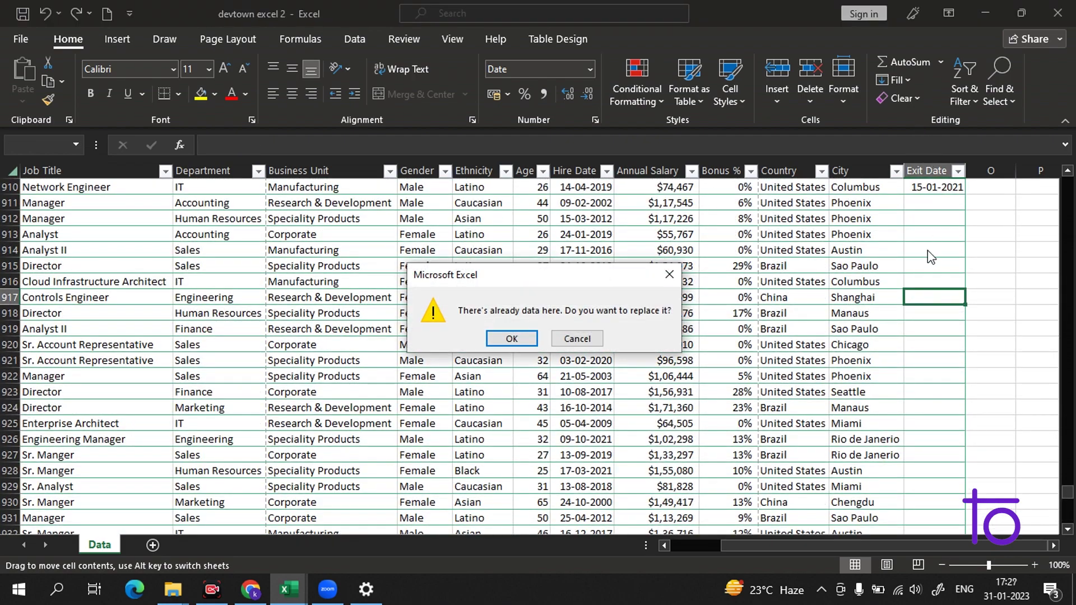
click(512, 338)
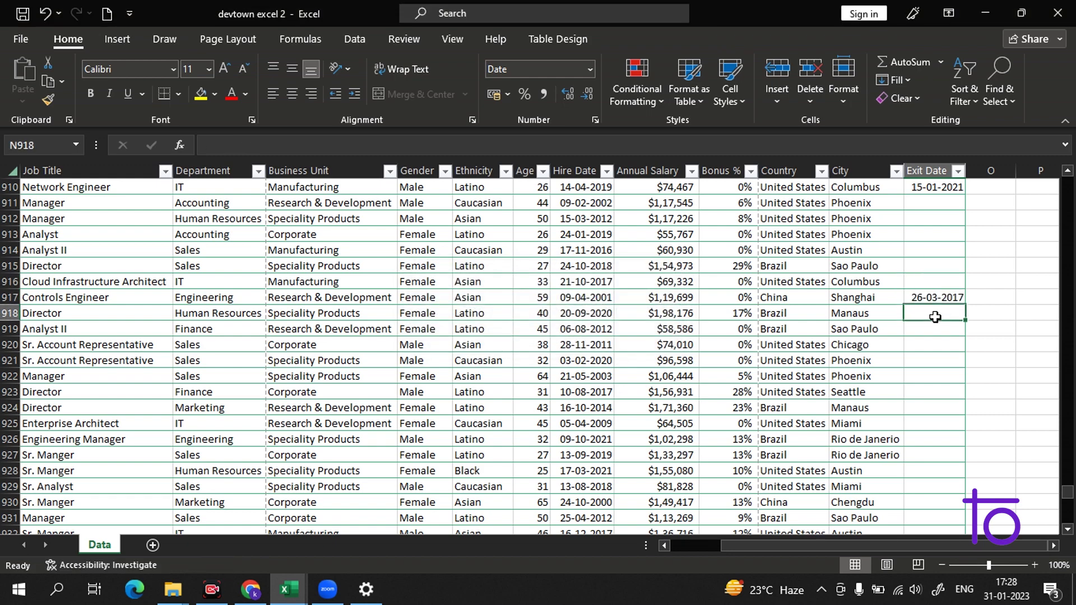
click(928, 355)
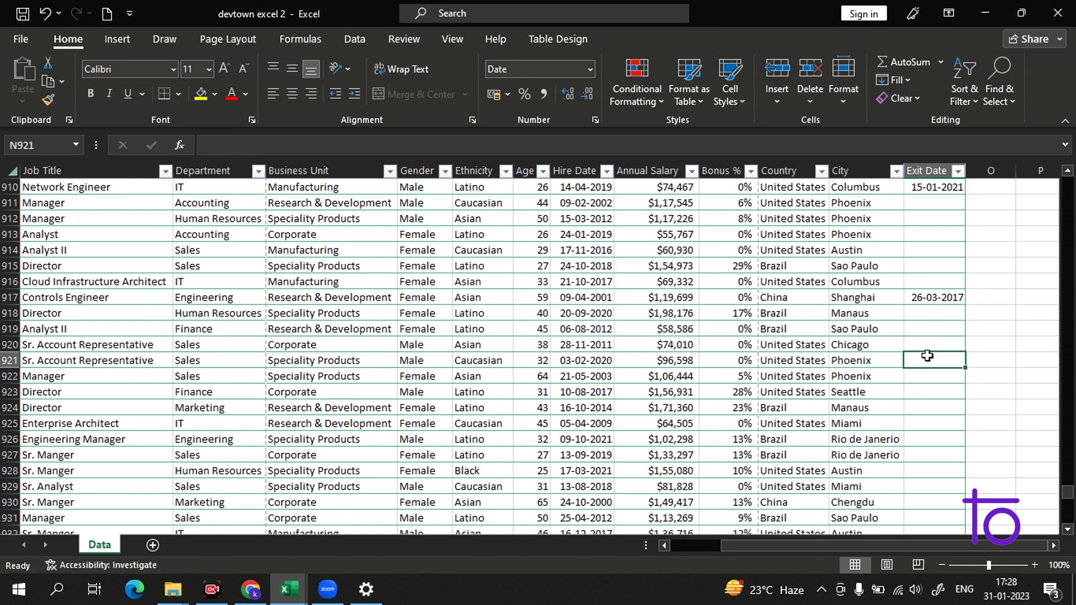
- Save 'devtown excel 2' to the Desktop via Save As and show the Save as type list
click(17, 38)
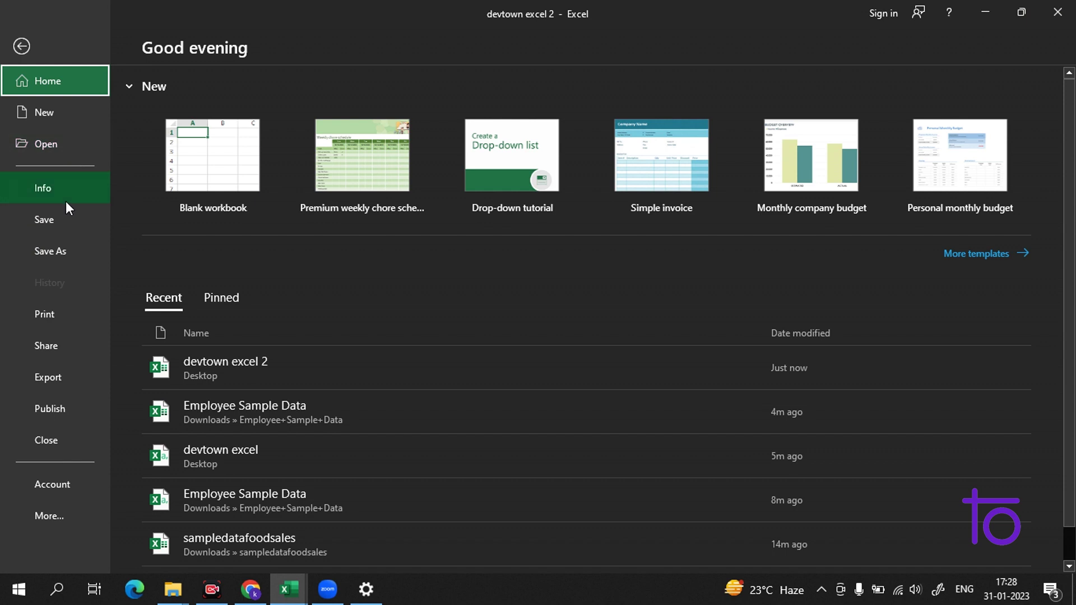
click(76, 243)
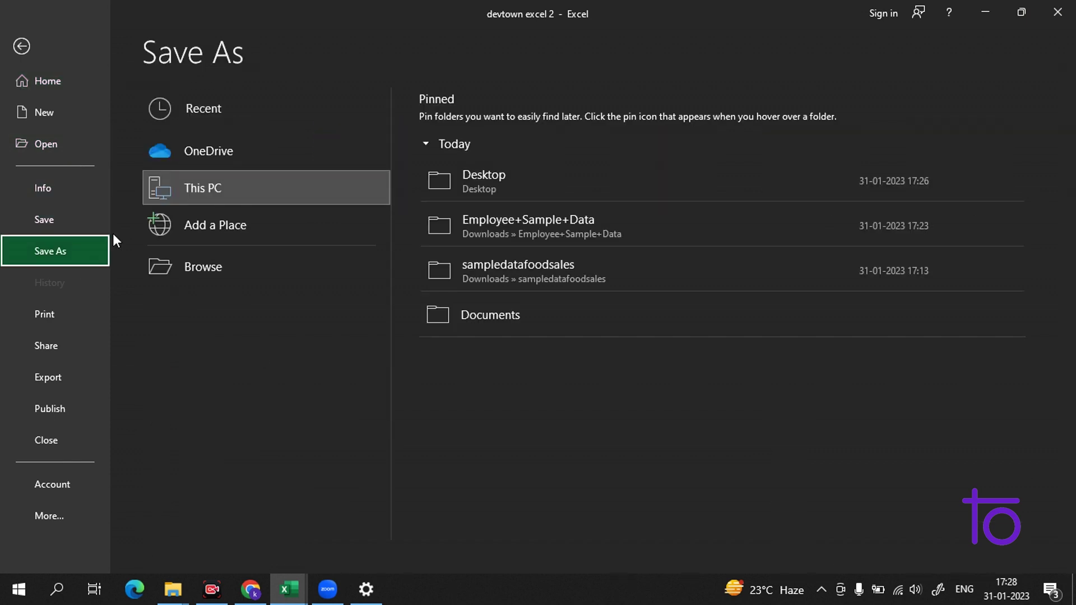
click(223, 186)
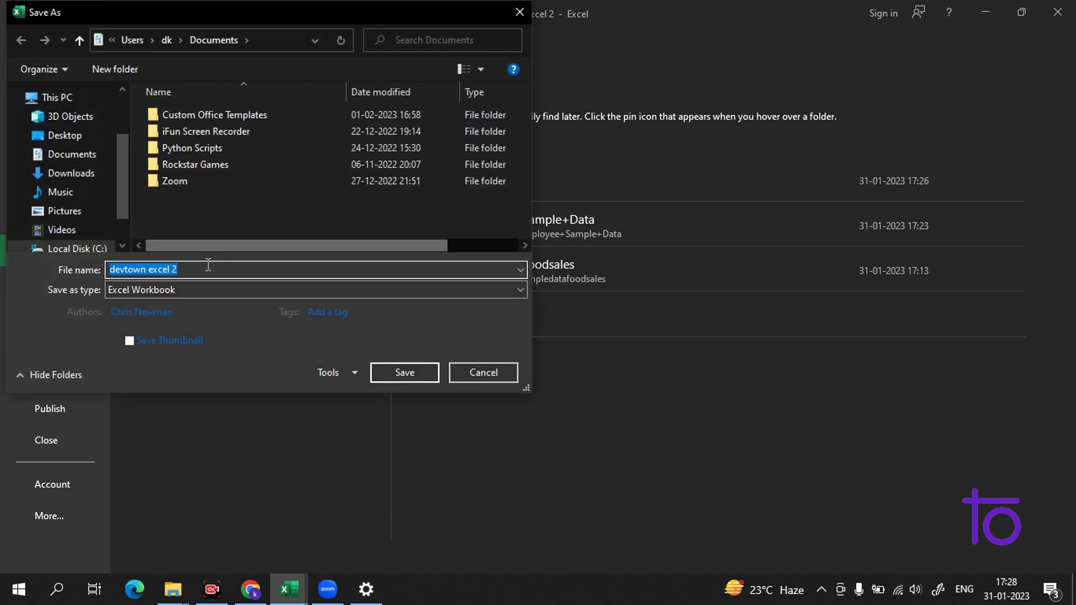
click(75, 137)
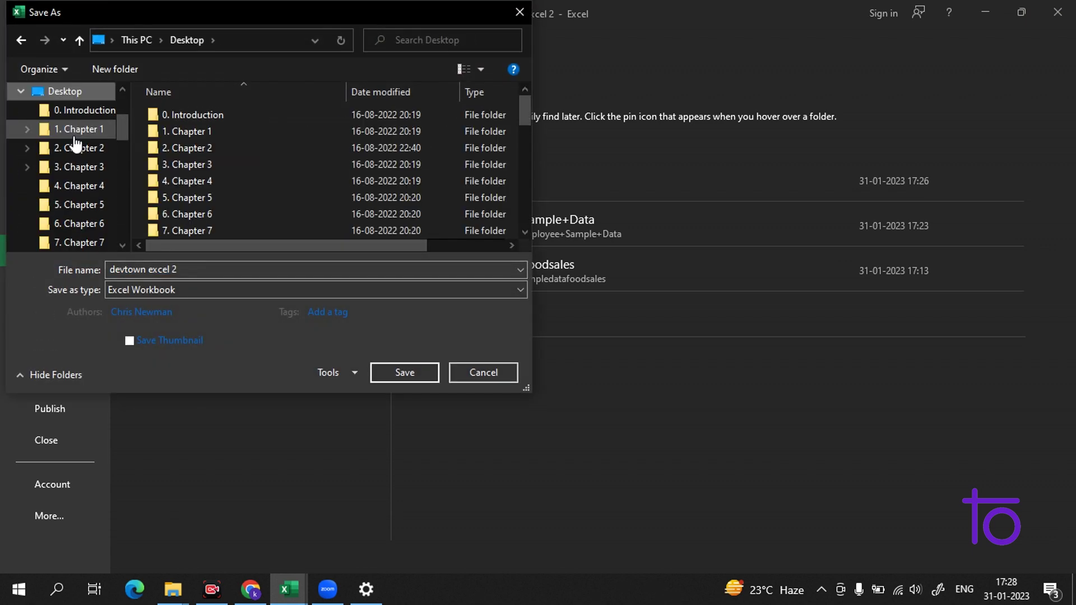
scroll(211, 179, down, 4)
scroll(213, 192, down, 3)
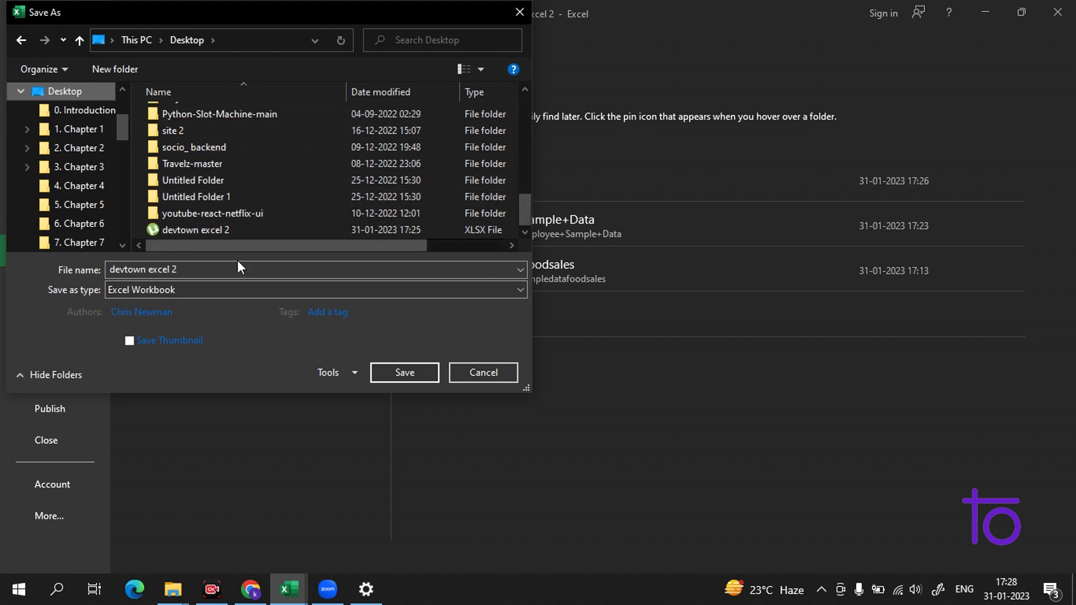
click(263, 291)
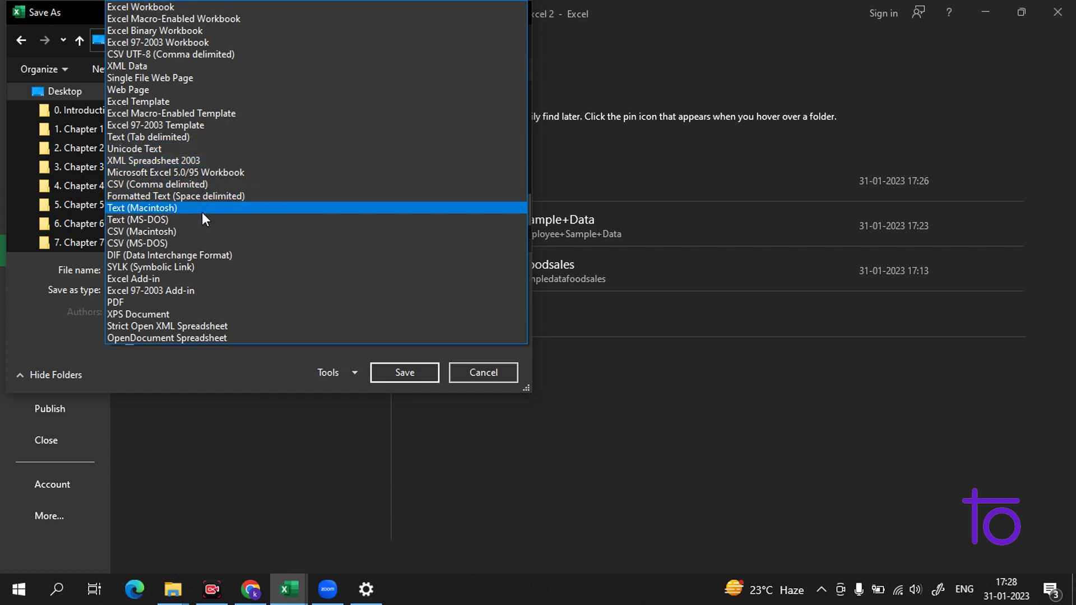
- Publish the workbook as PDF 'devtown excel 2' on the Desktop, leaving Options unchanged
click(193, 304)
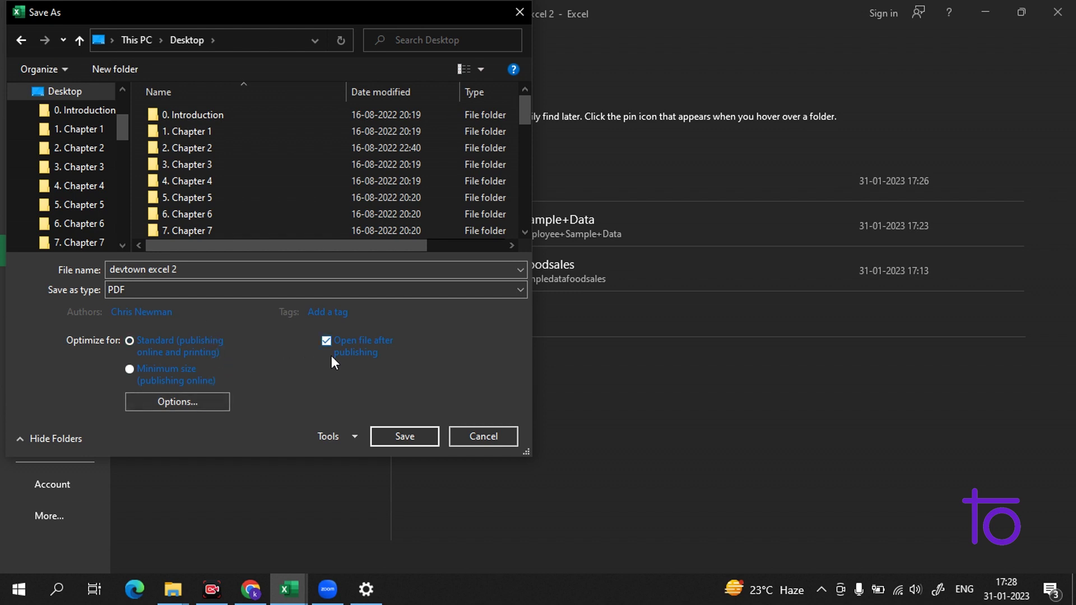
click(213, 402)
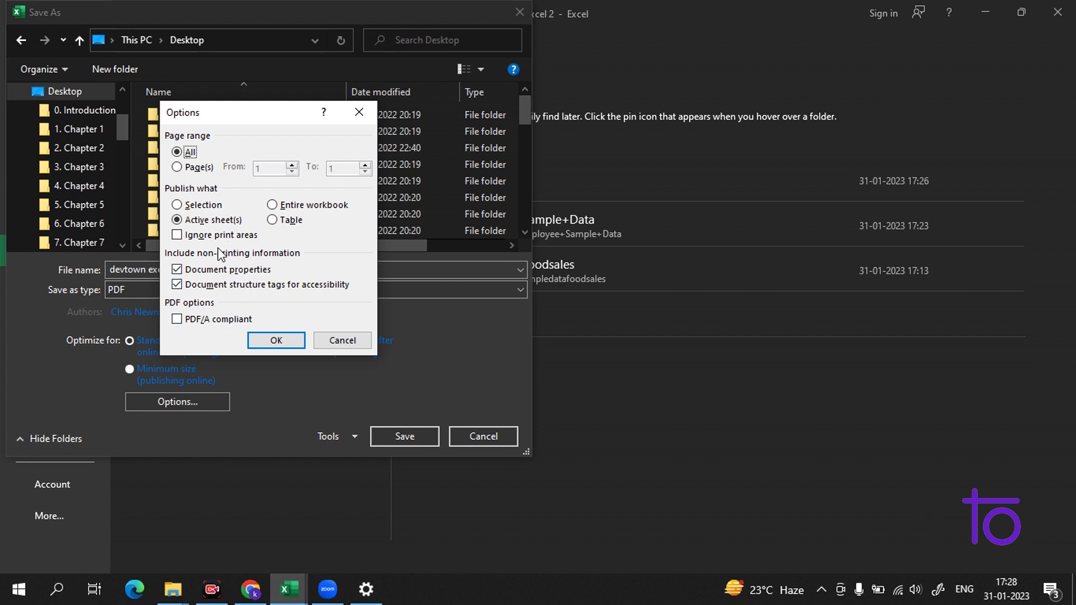
click(360, 112)
click(411, 433)
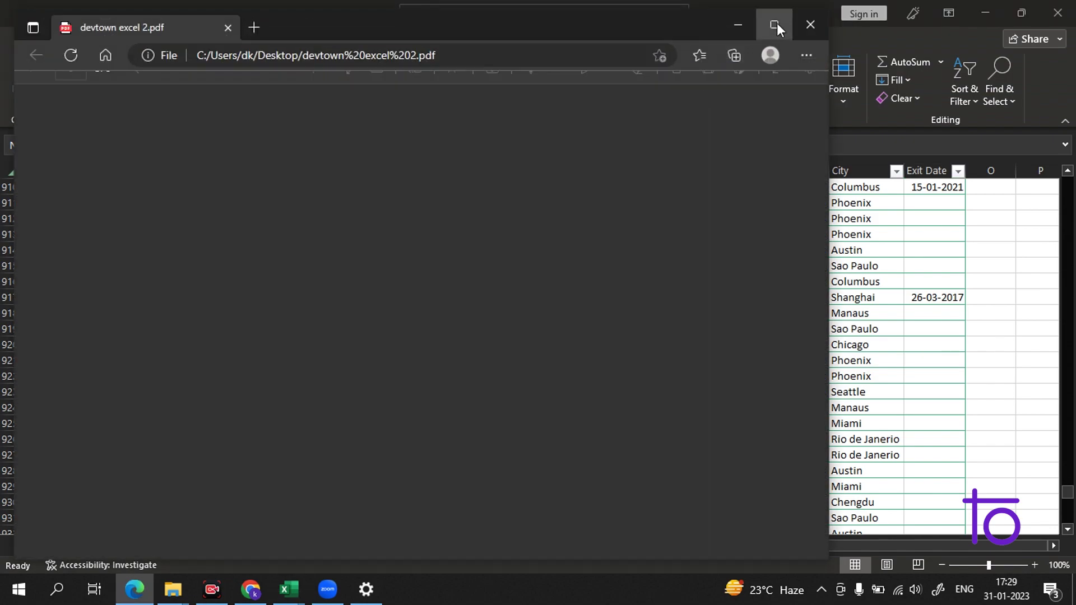
- Maximize the Edge viewer and scroll through the first pages of devtown excel 2.pdf
click(774, 25)
scroll(561, 207, down, 15)
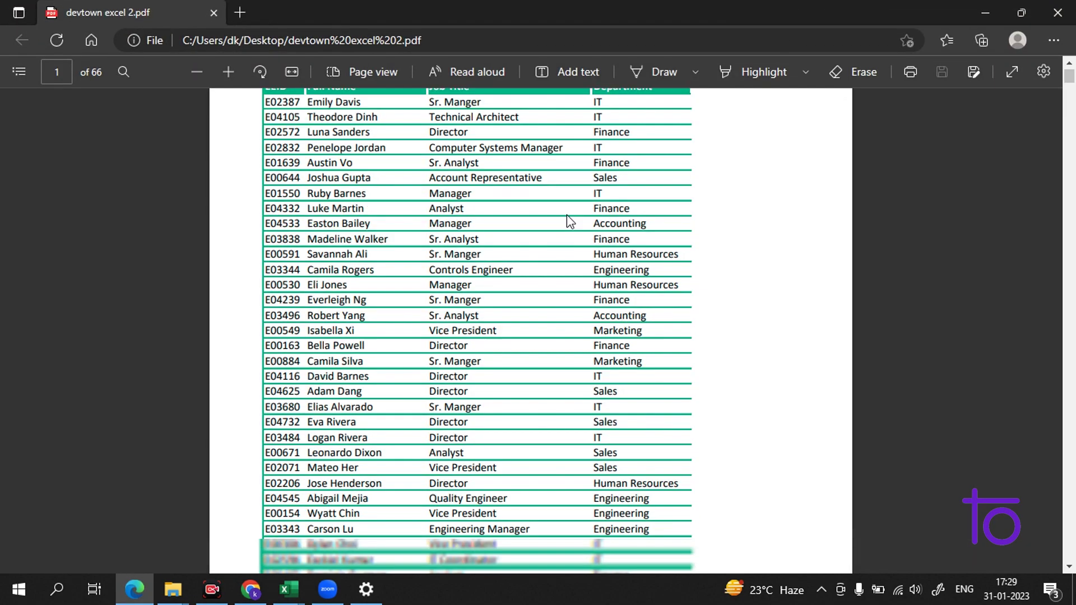
scroll(564, 291, down, 6)
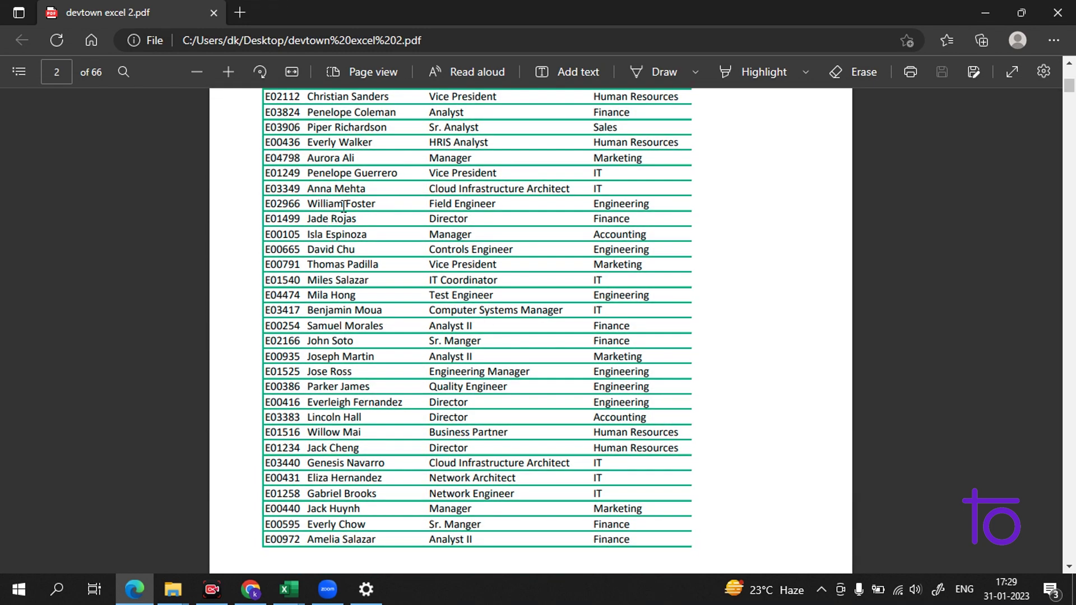
drag(343, 205, 469, 510)
click(738, 259)
scroll(737, 258, up, 5)
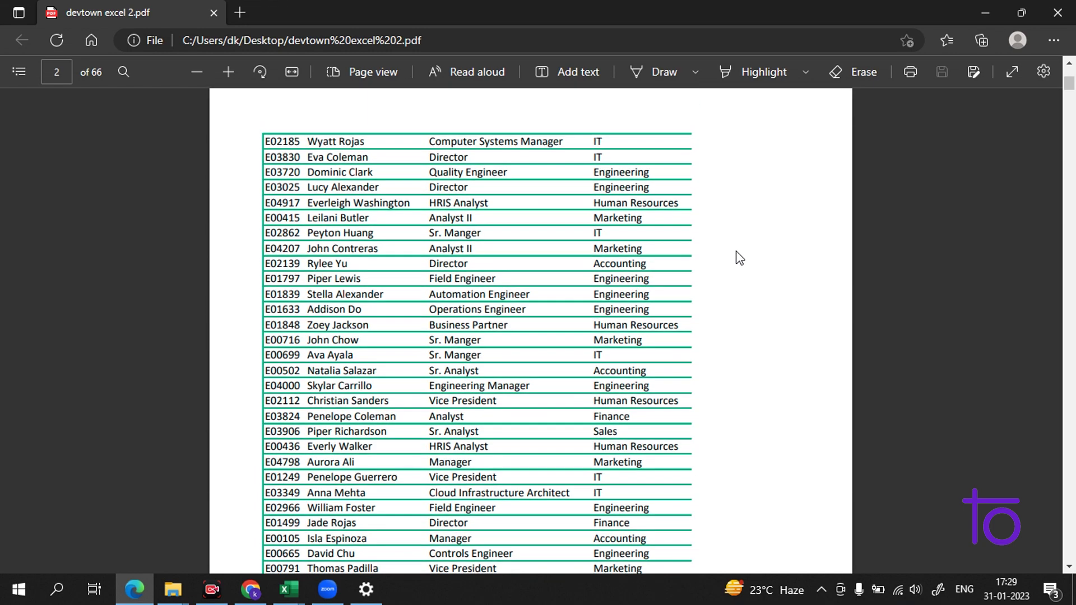
scroll(739, 258, up, 14)
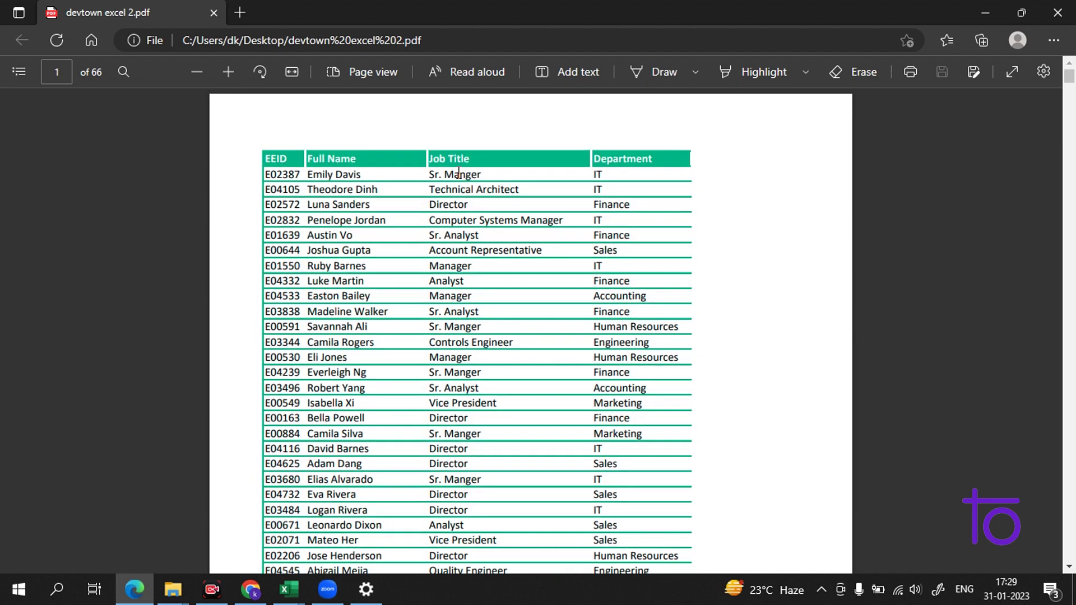
scroll(424, 207, down, 20)
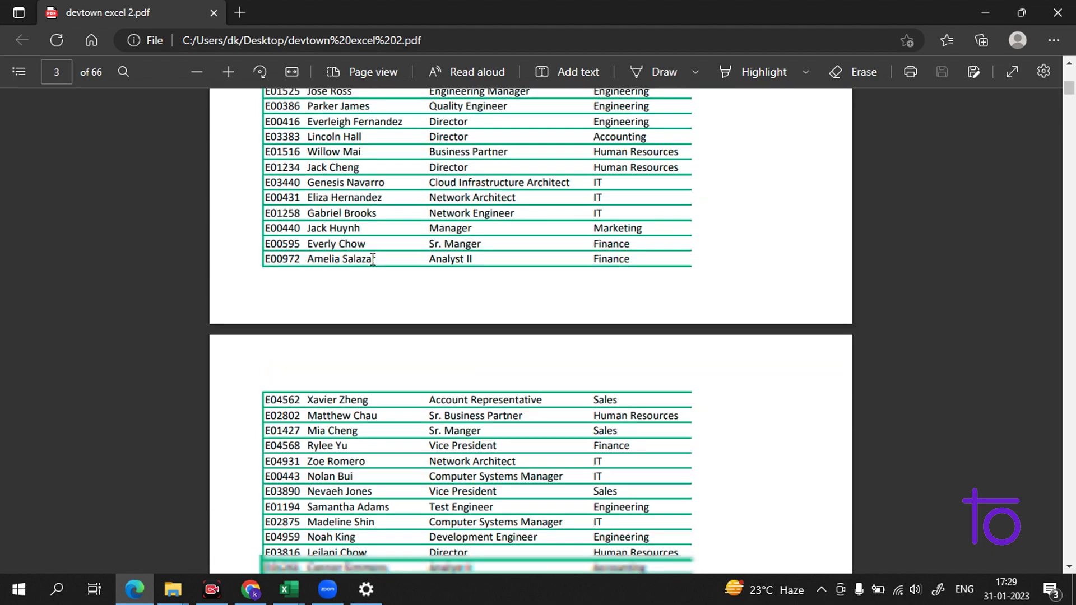
scroll(373, 260, down, 20)
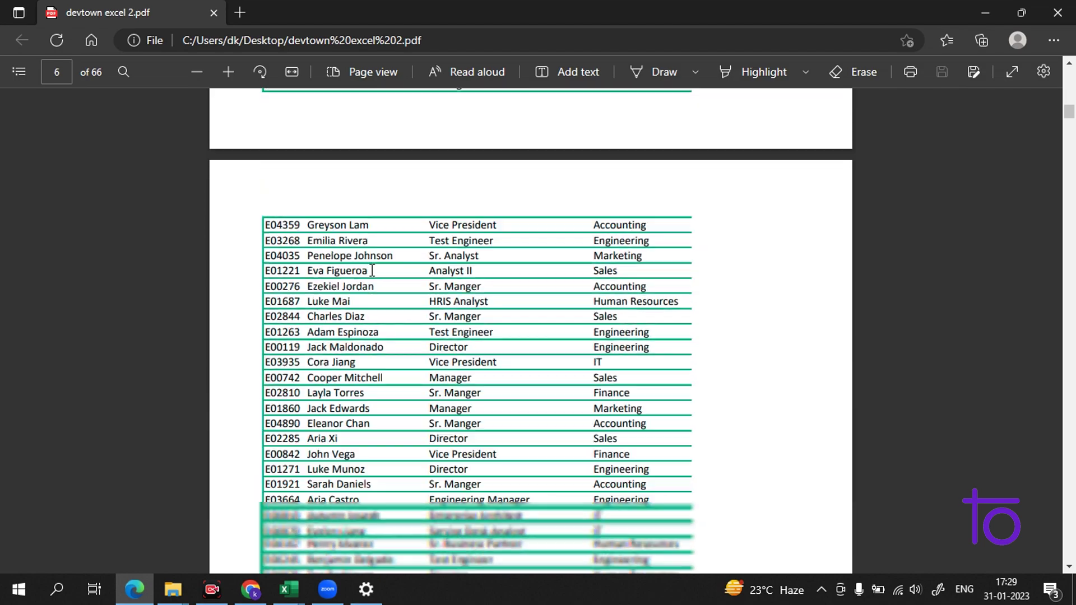
scroll(371, 271, down, 20)
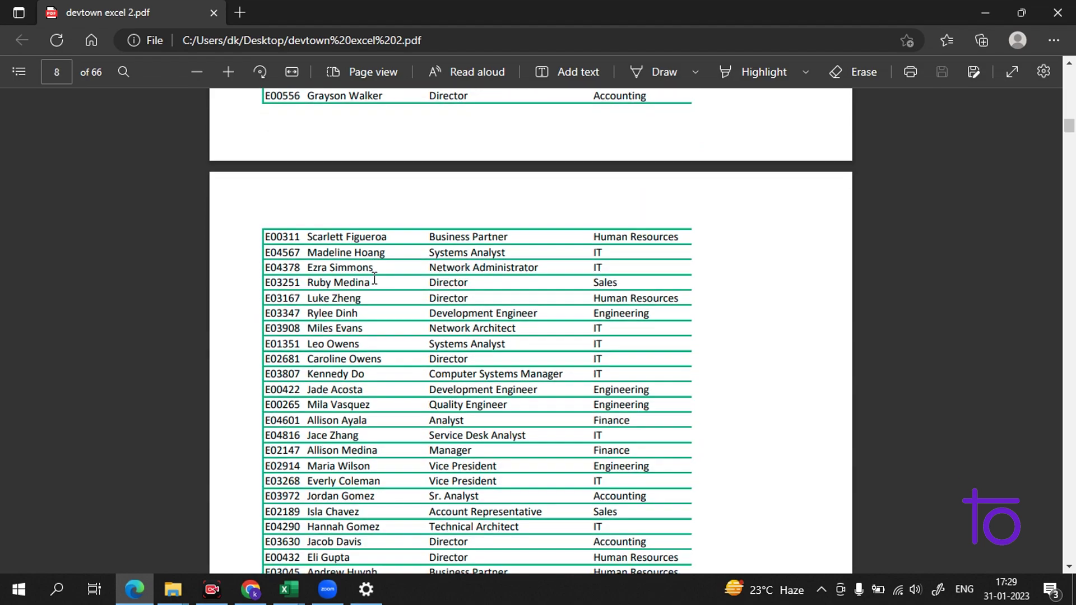
scroll(374, 279, down, 20)
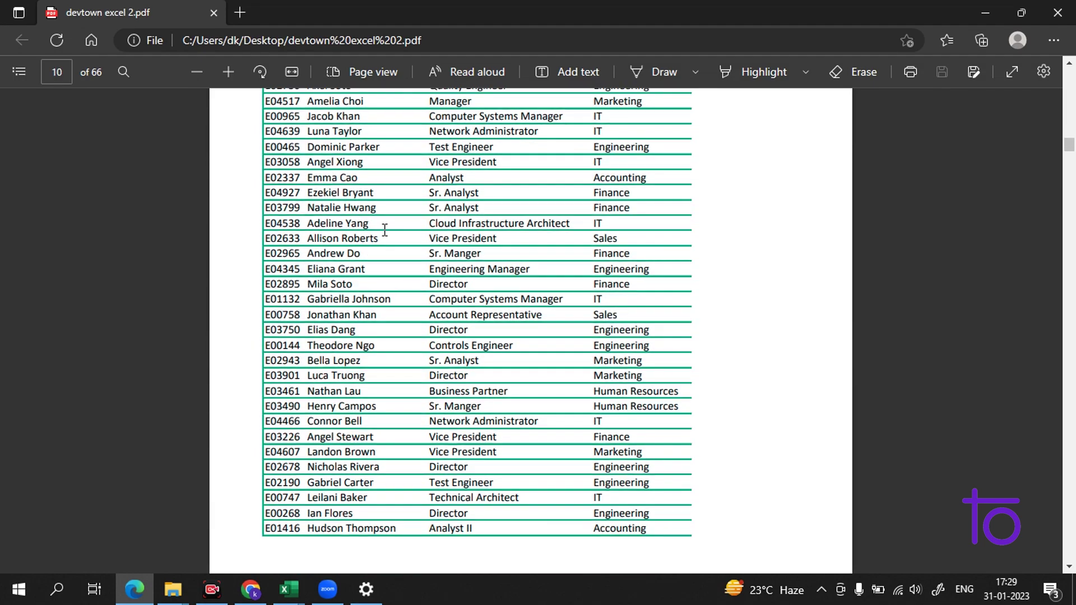
- Inspect the table rows on page 10, then drag the scrollbar through the remaining pages
drag(385, 229, 496, 358)
click(406, 168)
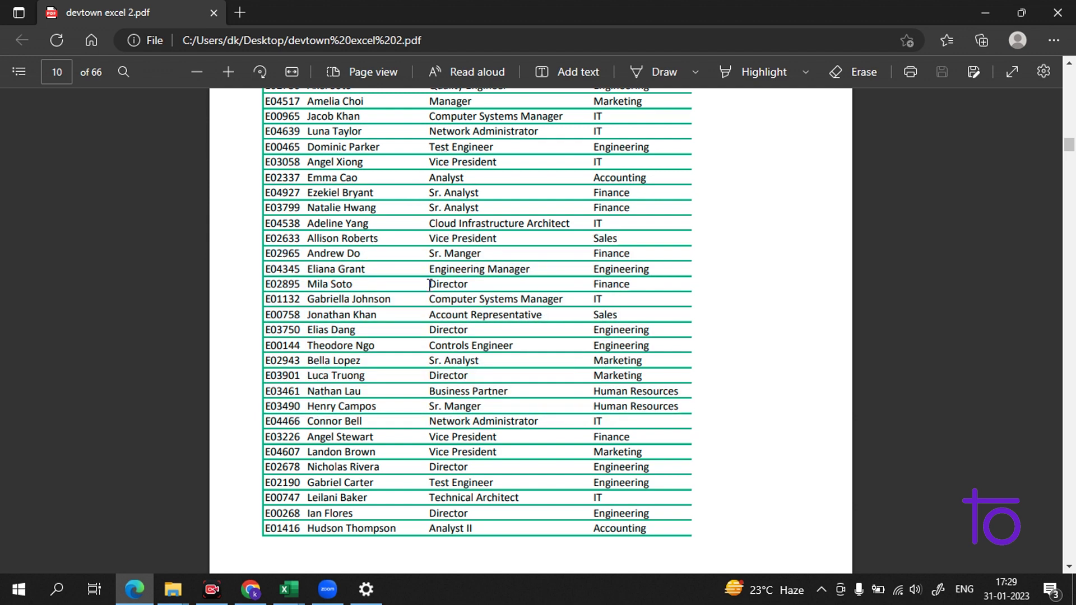
drag(476, 162, 470, 390)
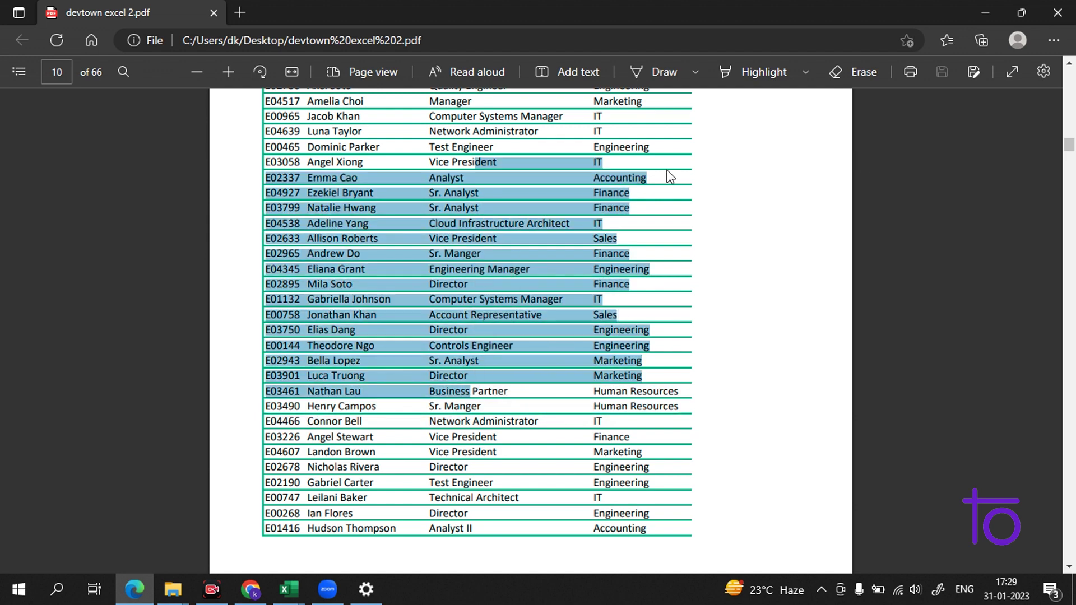
click(775, 136)
scroll(636, 228, up, 7)
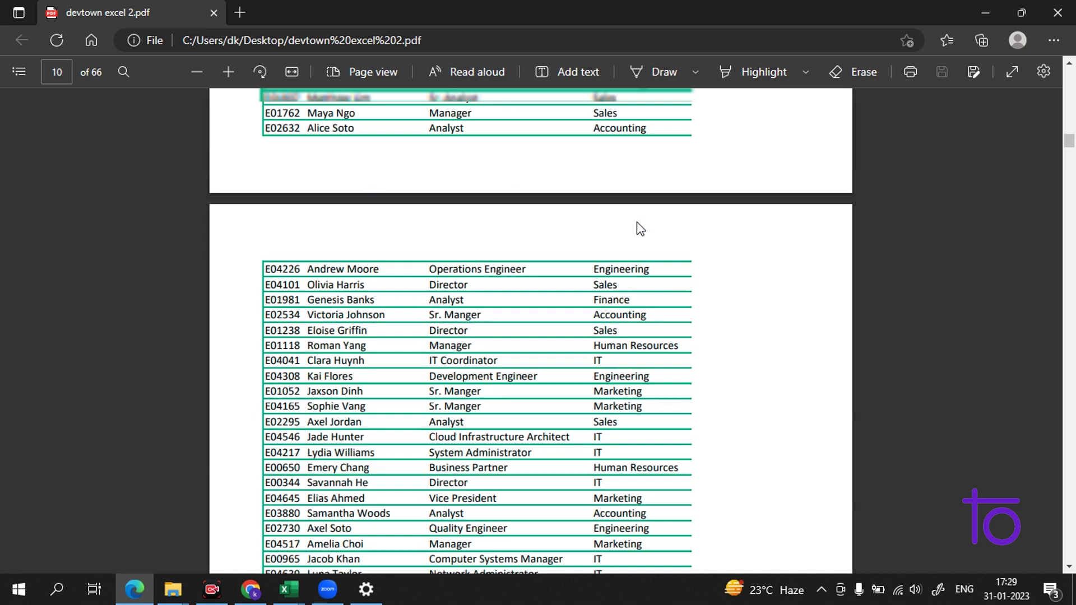
scroll(639, 228, down, 3)
scroll(640, 228, down, 15)
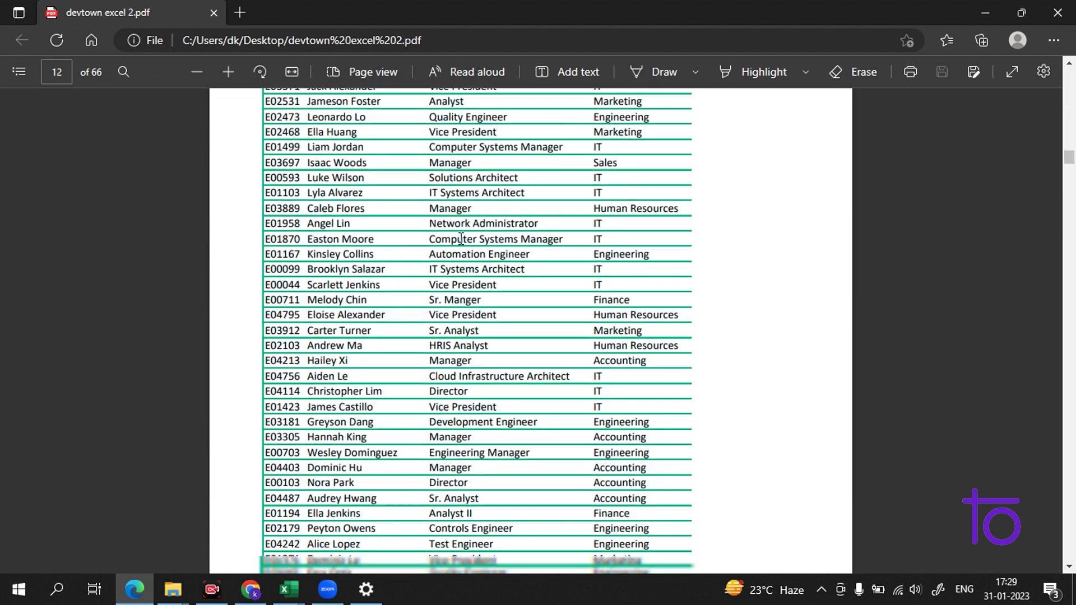
drag(318, 168, 399, 434)
scroll(472, 202, down, 5)
scroll(472, 202, down, 15)
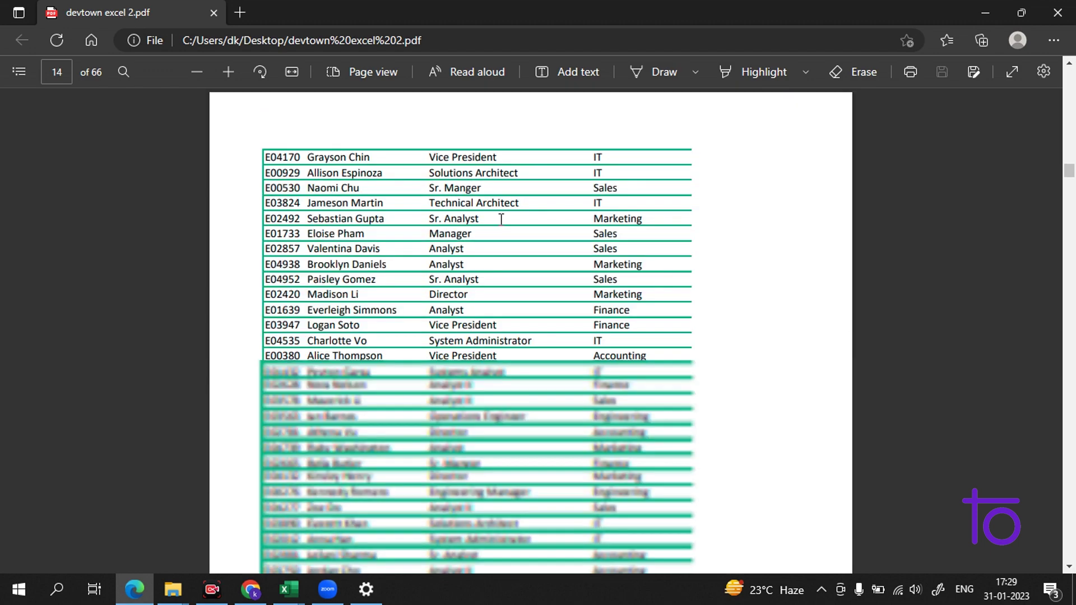
click(1064, 284)
drag(1065, 284, 988, 259)
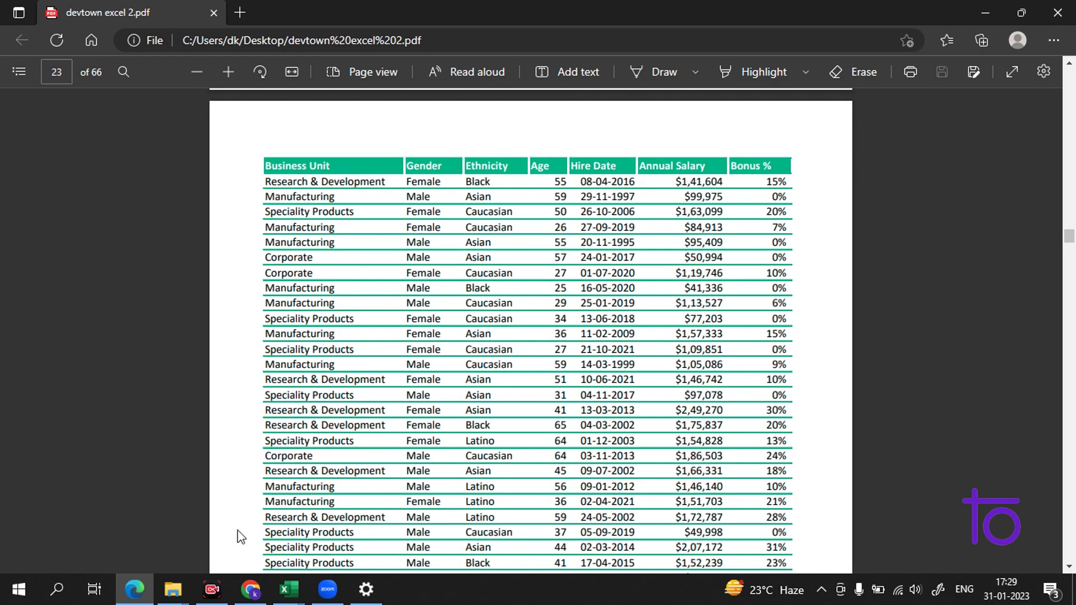
click(289, 589)
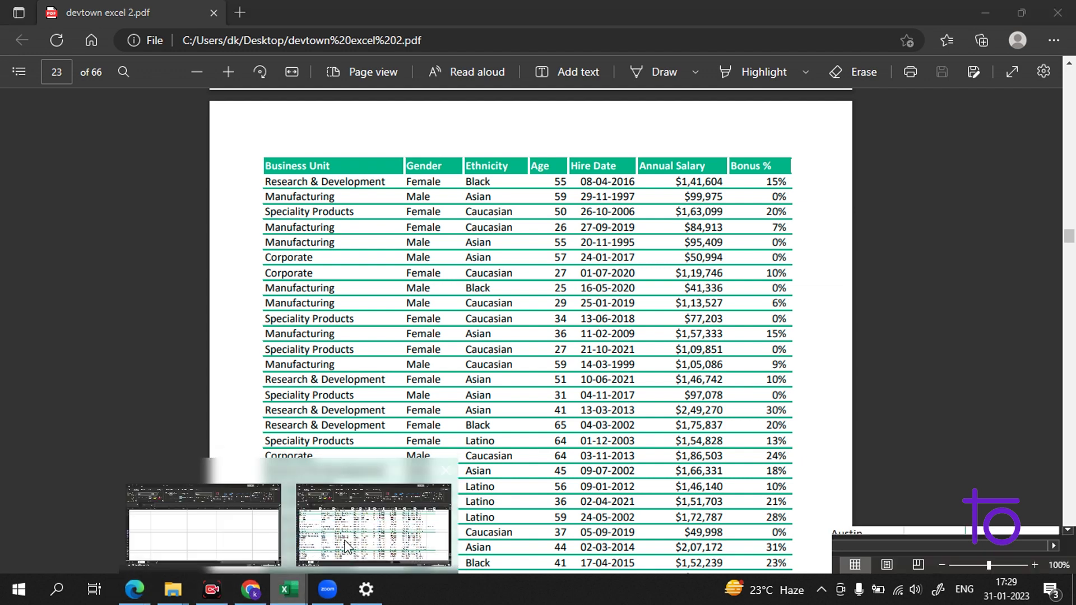
- Switch back to the devtown excel 2 workbook and reopen its File page
click(347, 547)
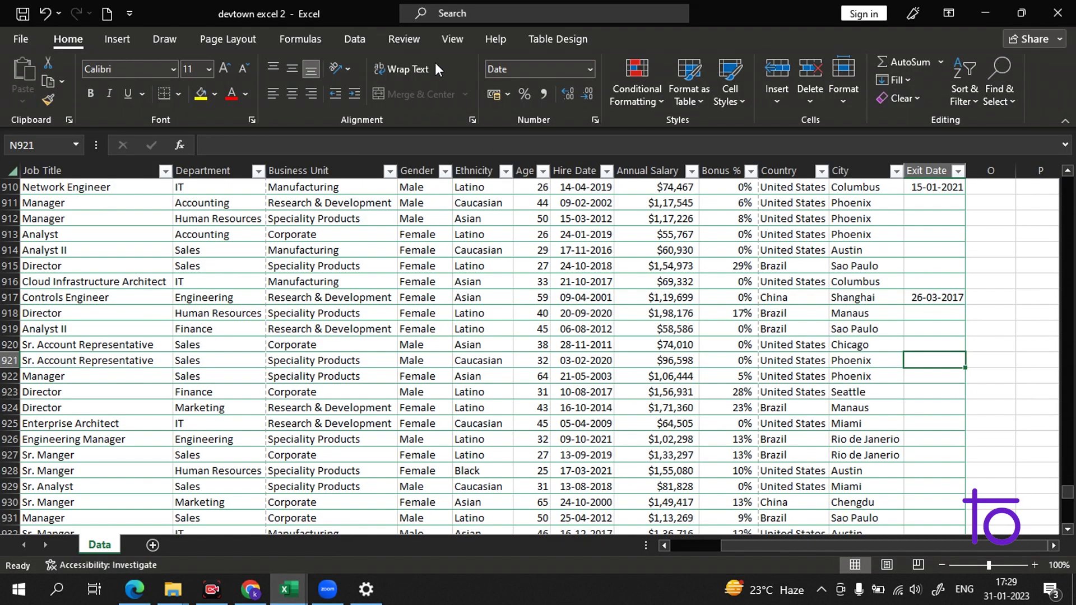
click(22, 39)
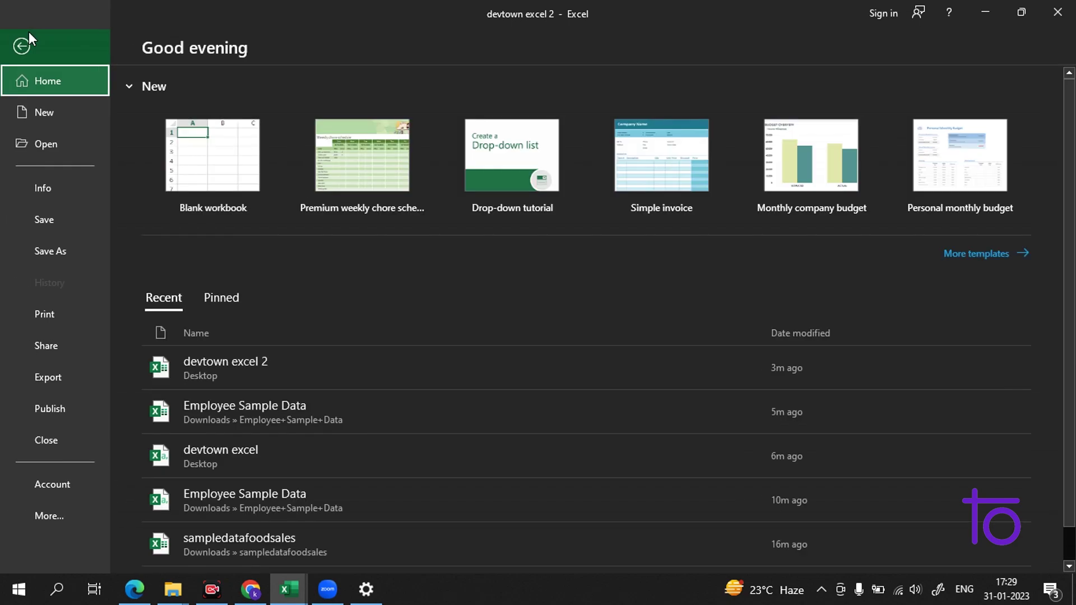
click(23, 46)
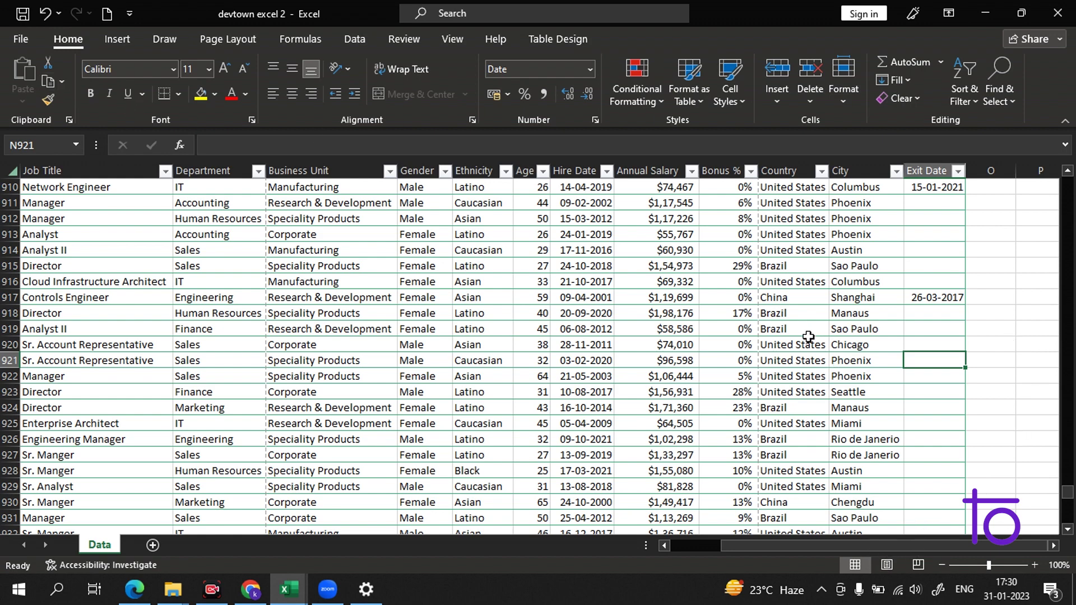
click(25, 38)
- Open the print preview with Microsoft Print to PDF and set Landscape orientation
click(72, 313)
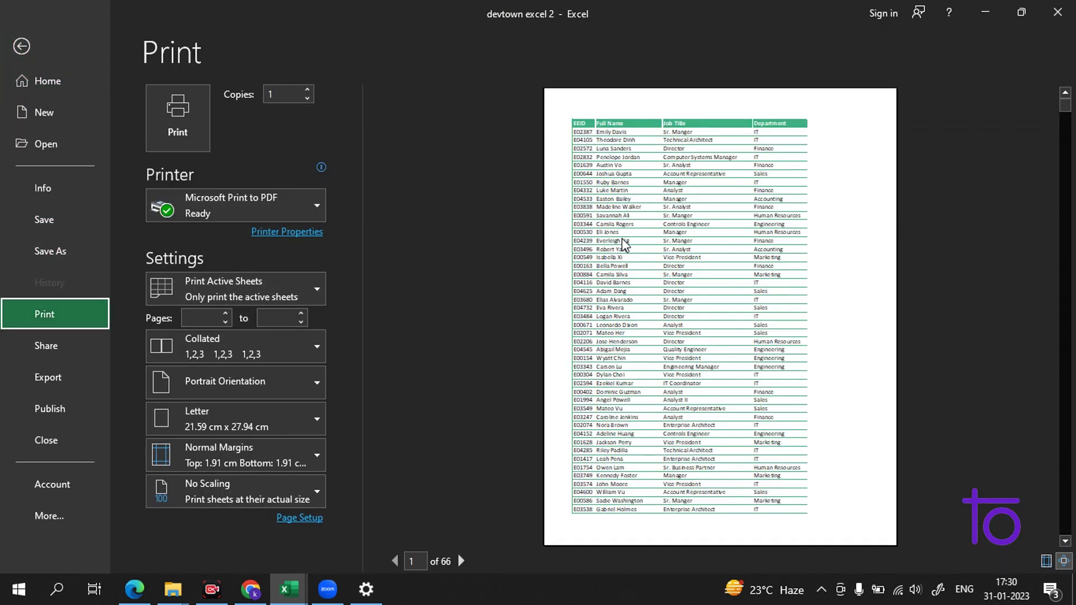
click(303, 204)
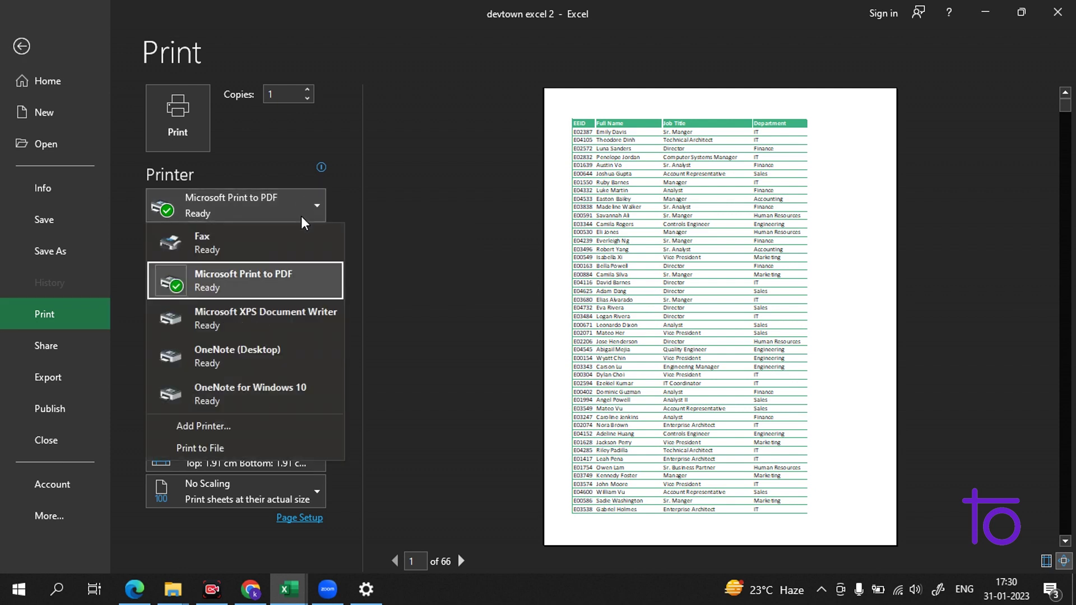
click(317, 216)
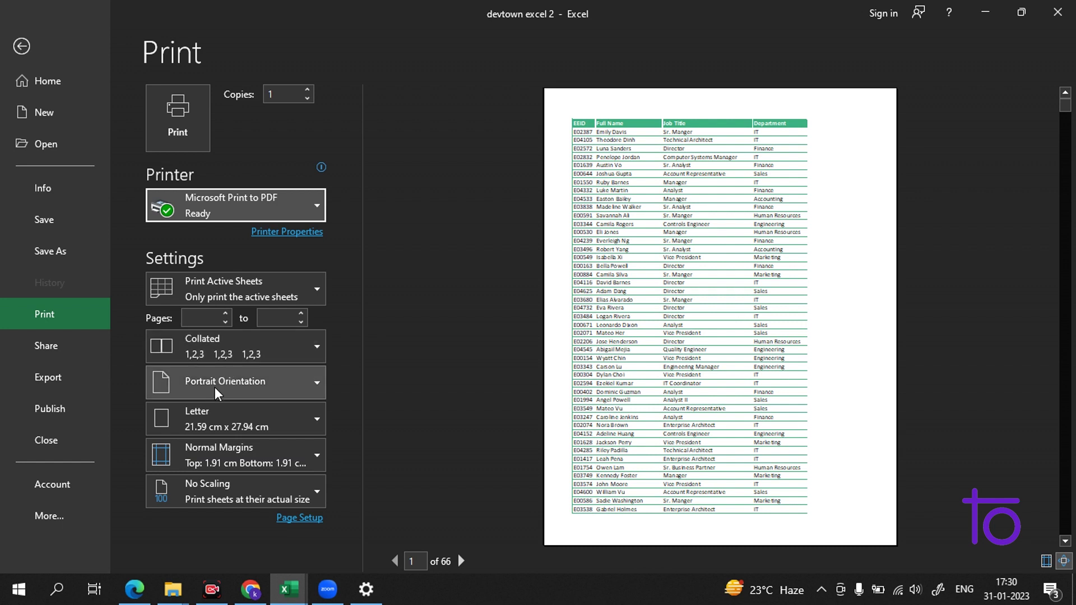
click(277, 384)
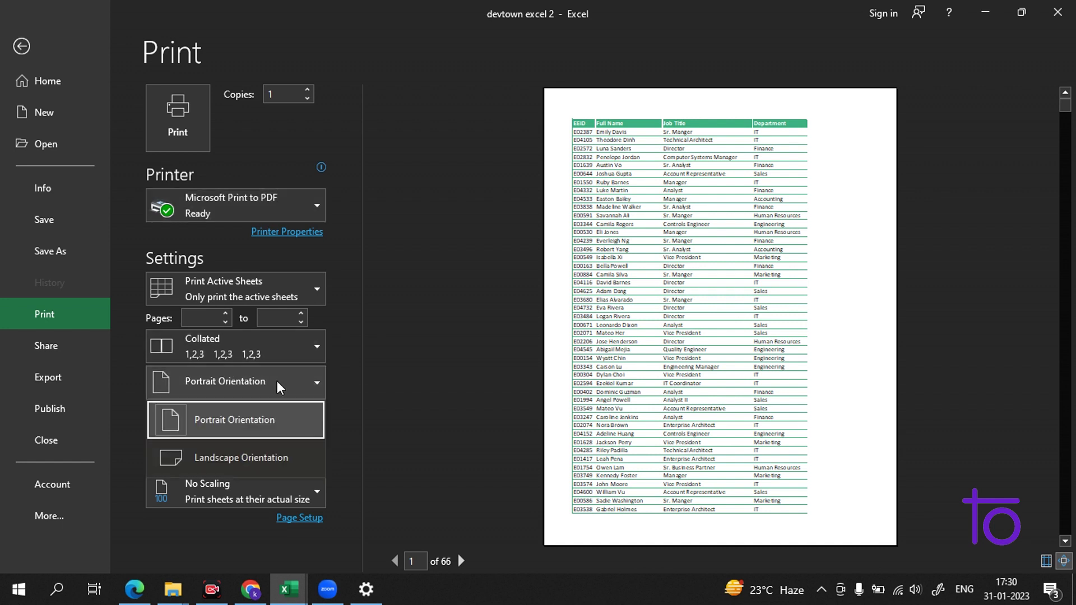
click(281, 457)
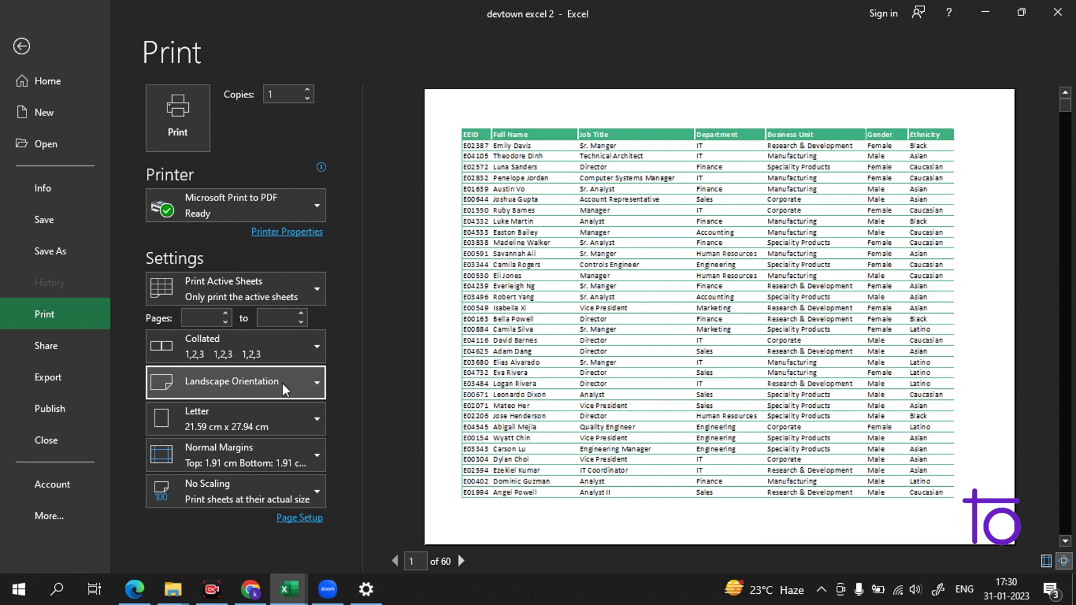
click(284, 390)
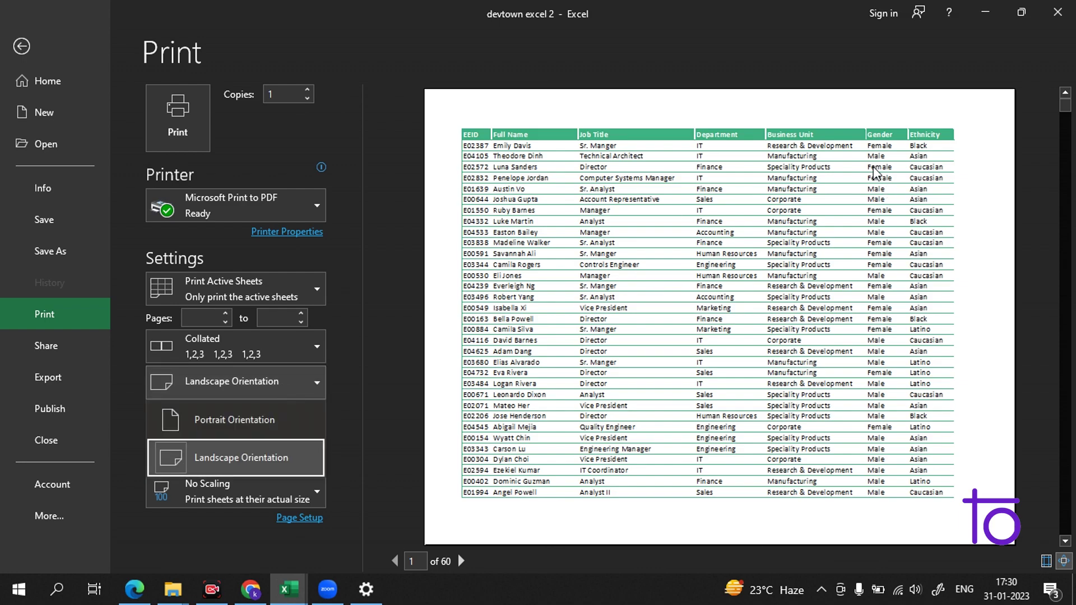
scroll(886, 207, down, 4)
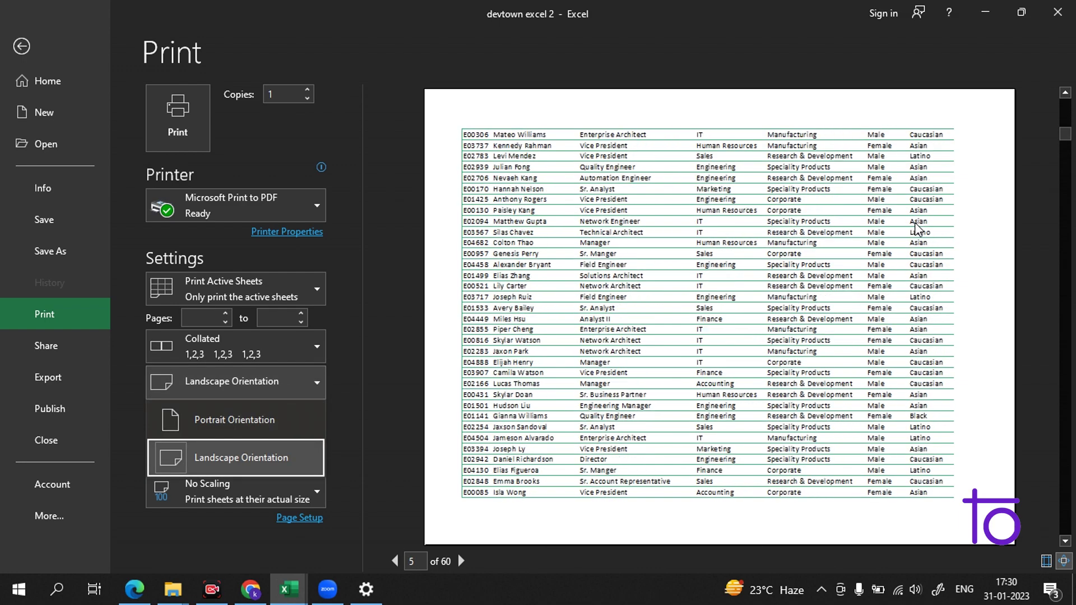
scroll(917, 228, up, 3)
click(720, 296)
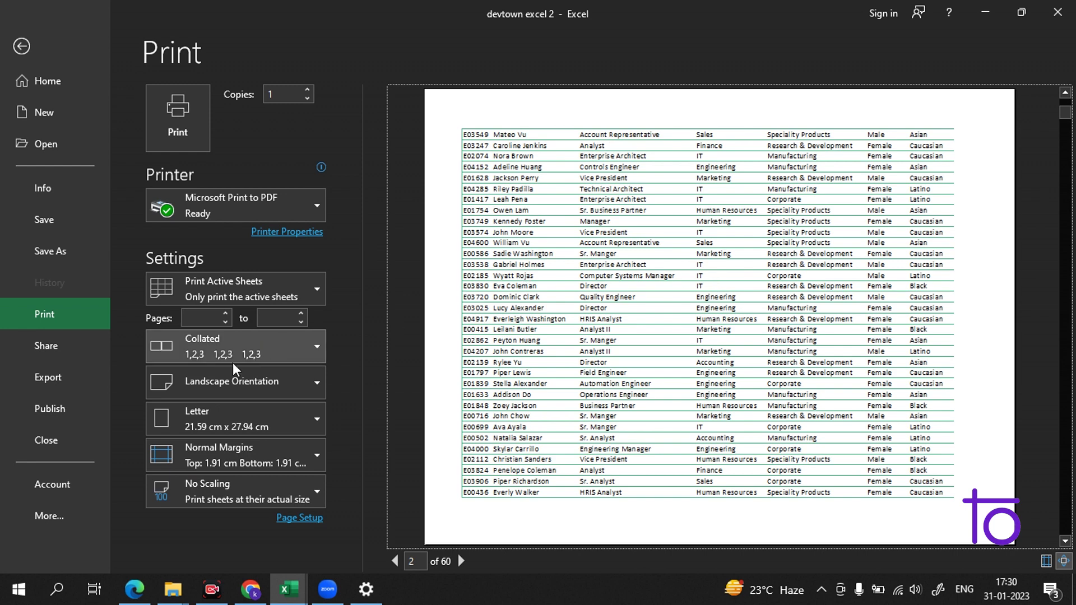
- Change the paper size to A4, then B4 (JIS), reducing the preview to 48 pages
click(230, 428)
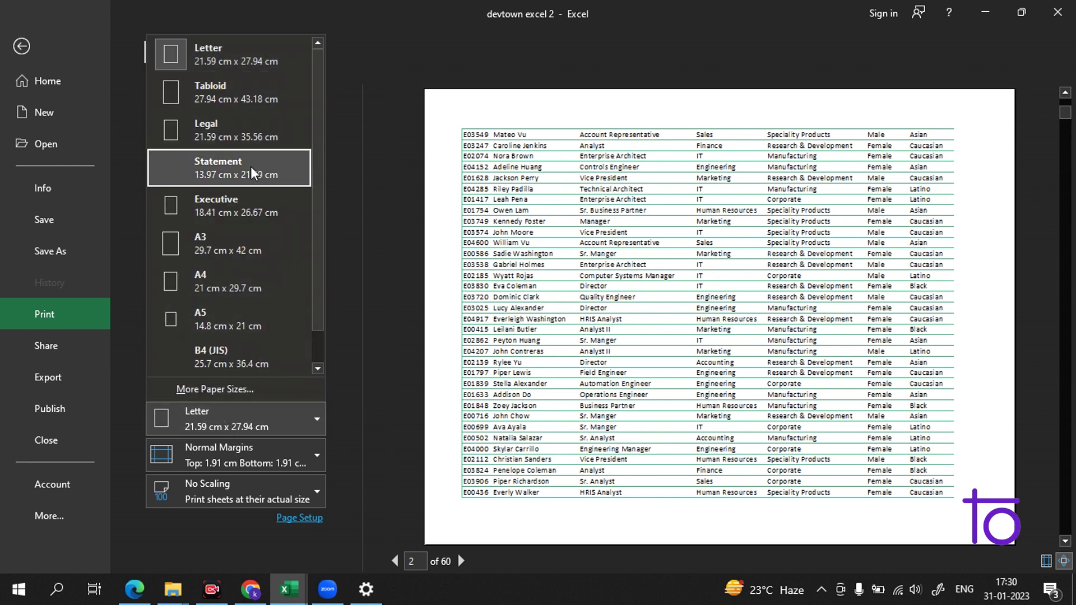
click(235, 275)
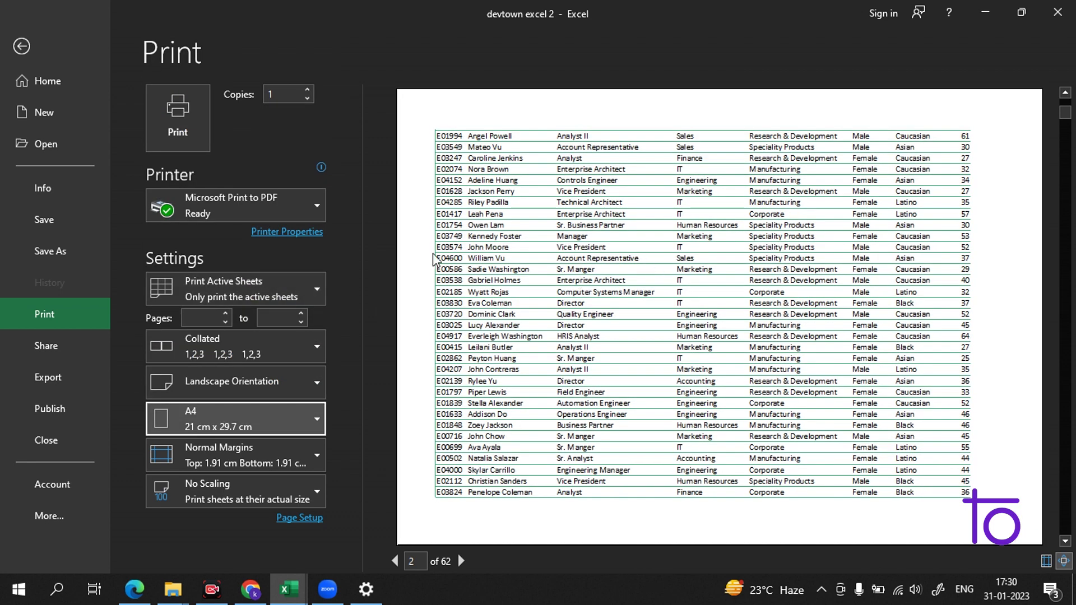
click(269, 428)
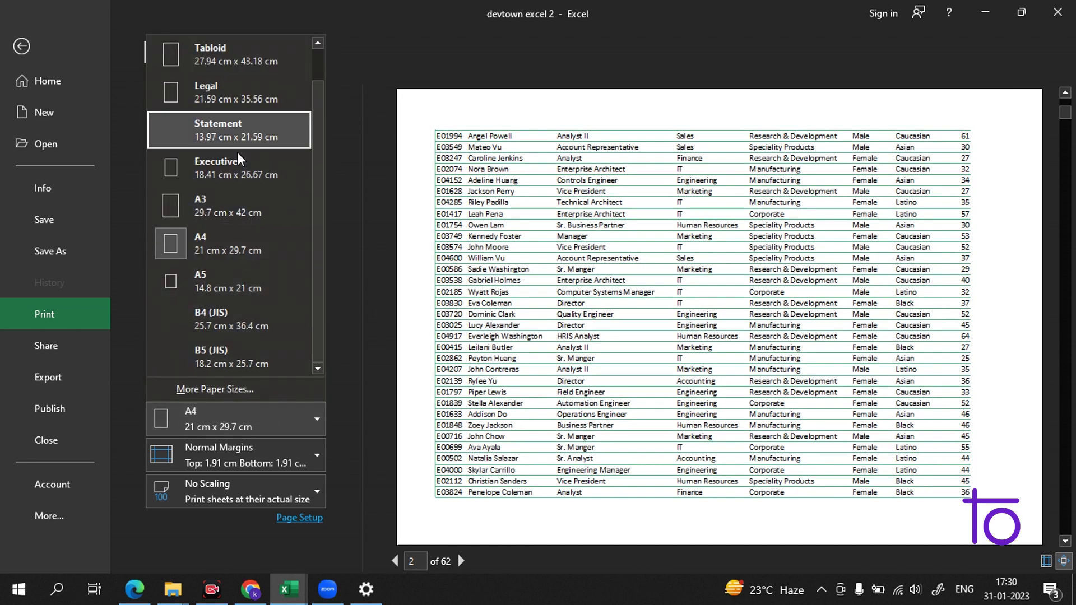
click(234, 314)
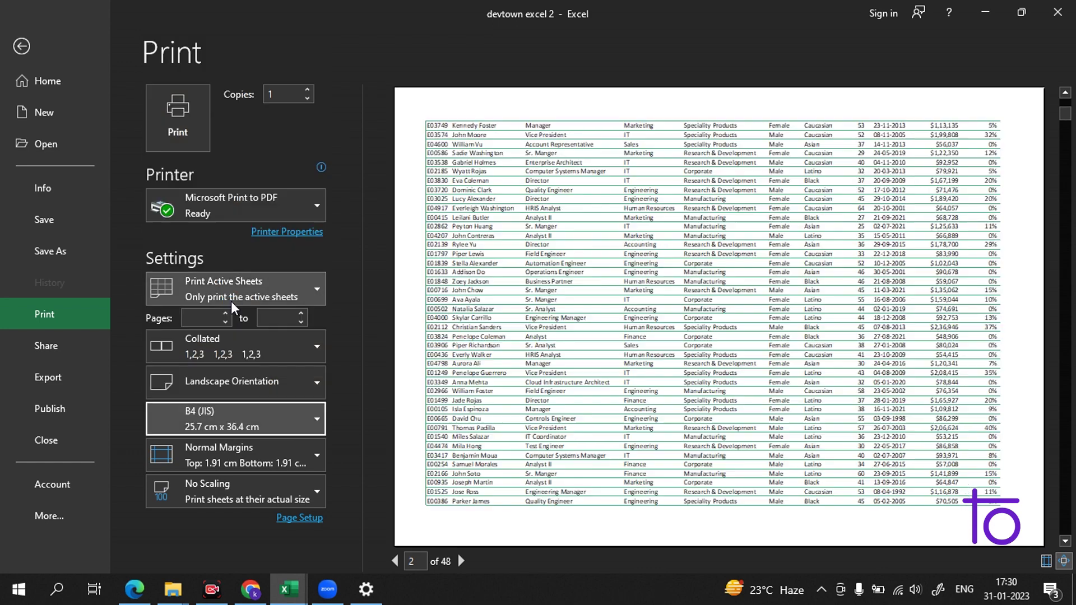
scroll(616, 247, down, 7)
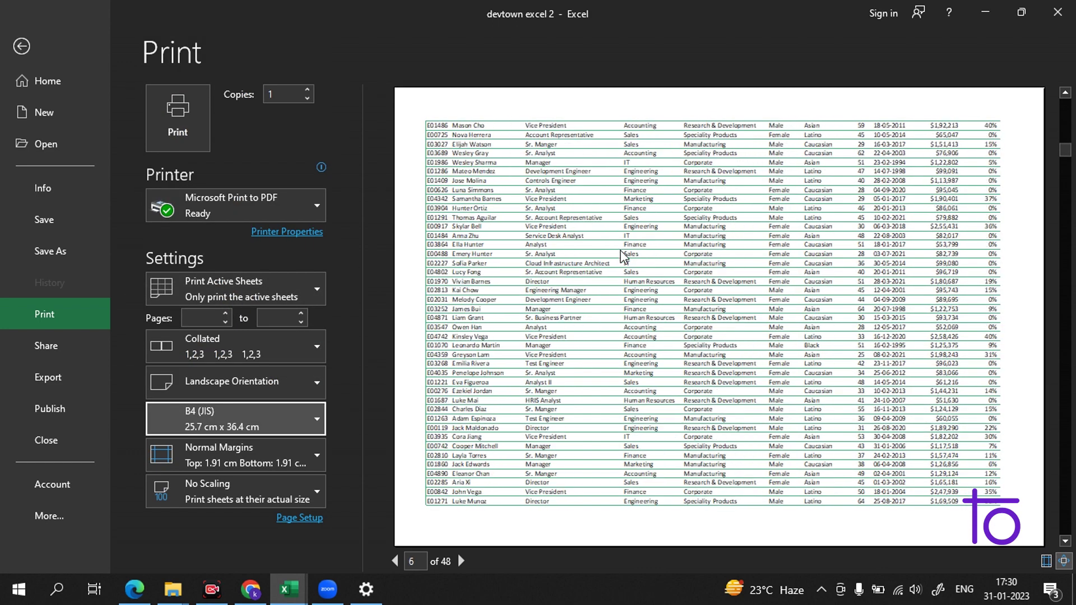
scroll(616, 277, down, 9)
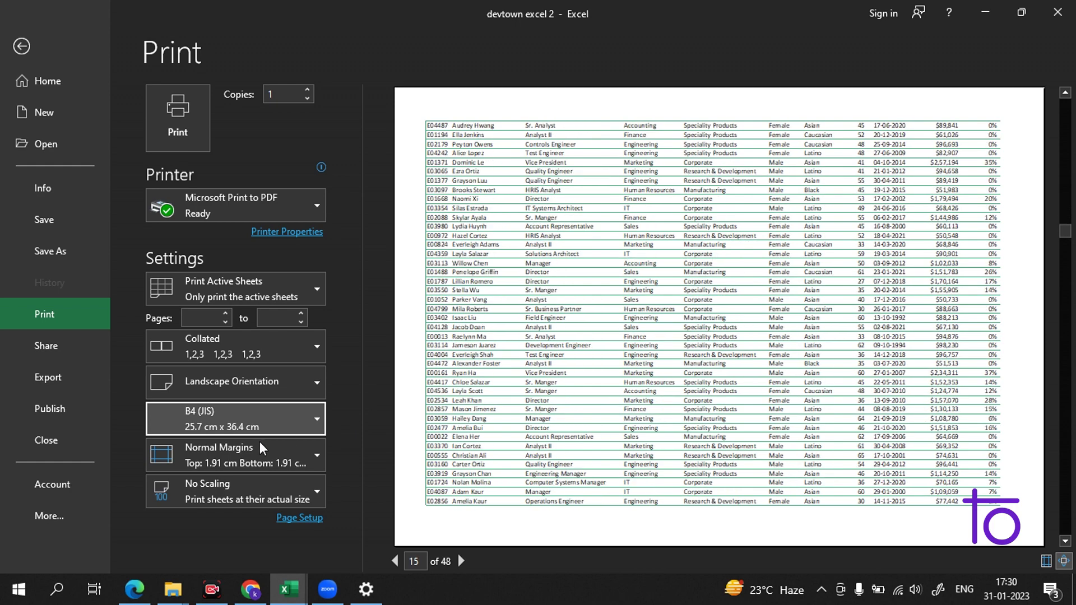
click(315, 458)
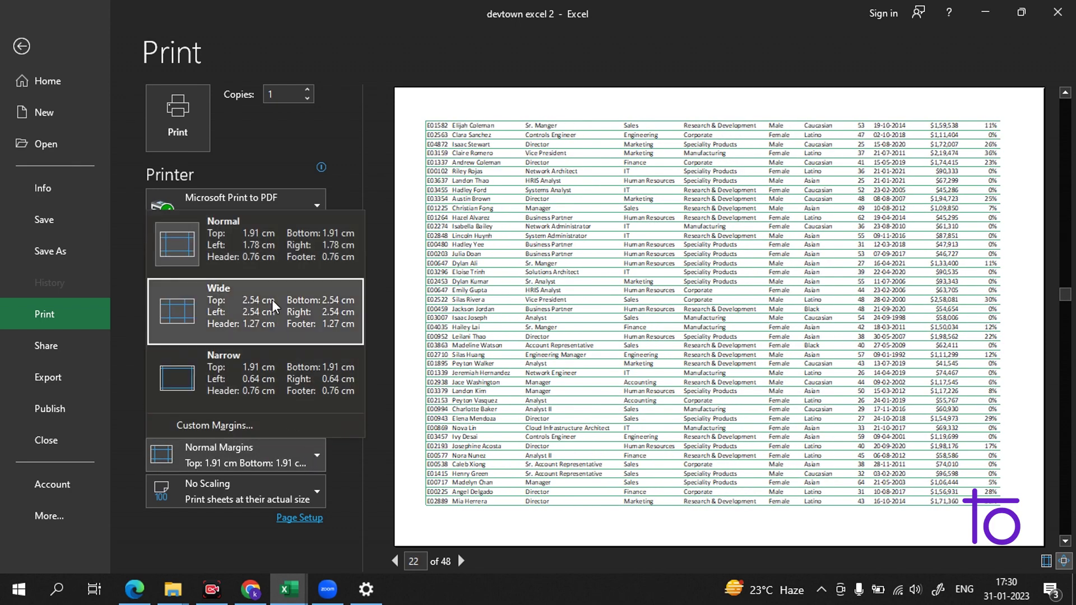
- Try Wide margins, then apply Narrow margins to the printout
click(253, 312)
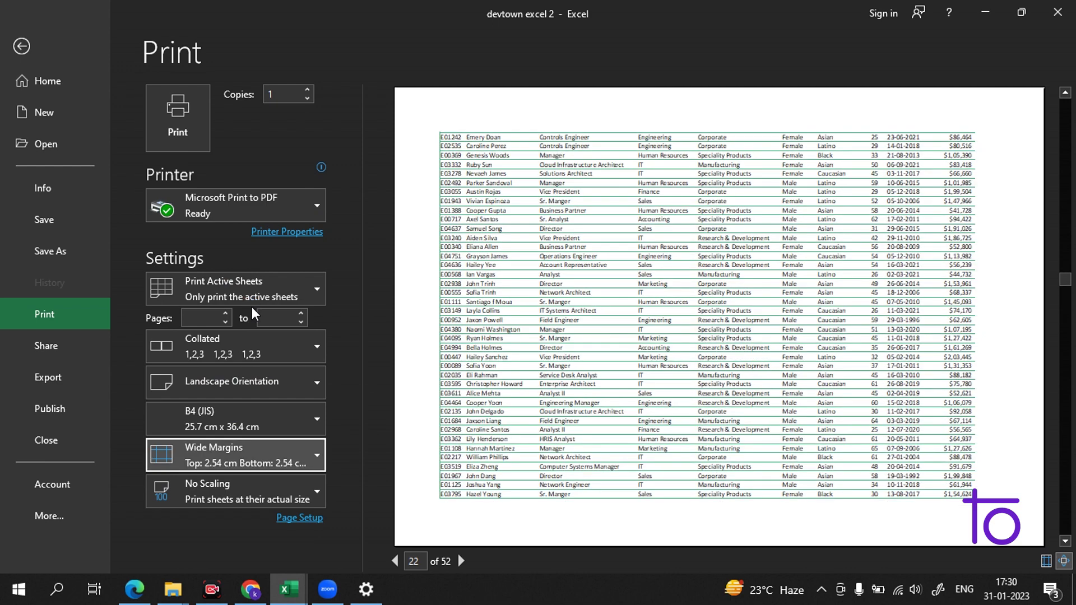
click(247, 455)
click(264, 394)
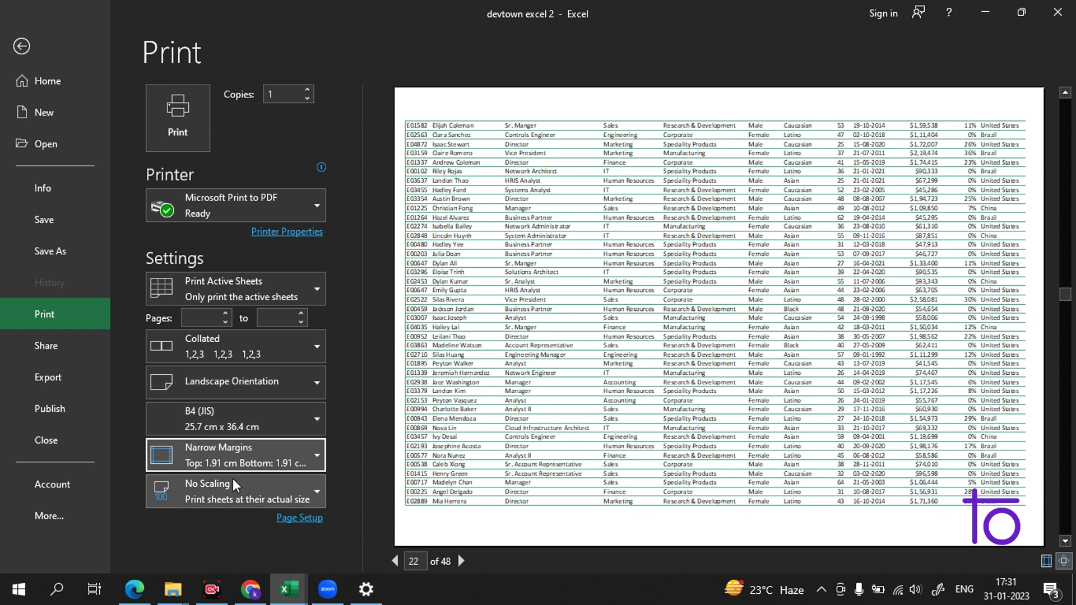
- Try Fit Sheet on One Page, then revert the scaling to No Scaling
click(275, 486)
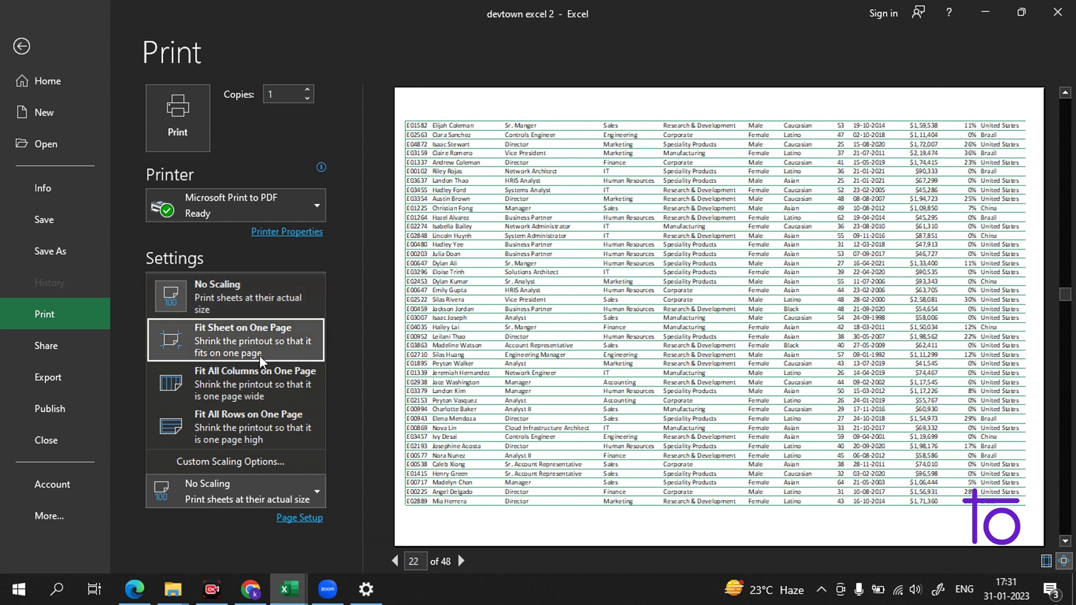
click(268, 340)
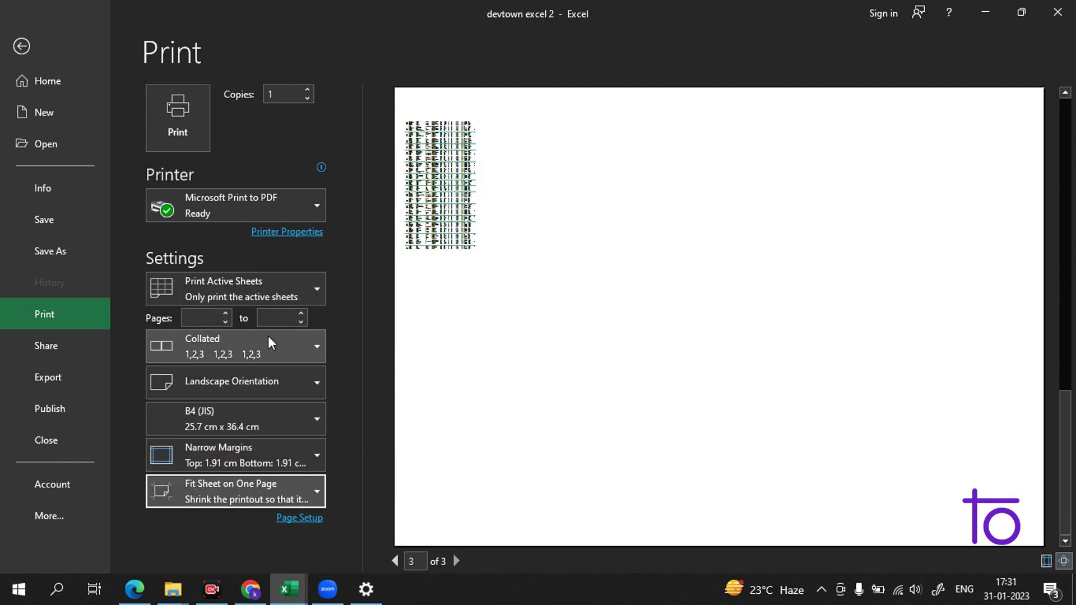
click(247, 498)
click(248, 300)
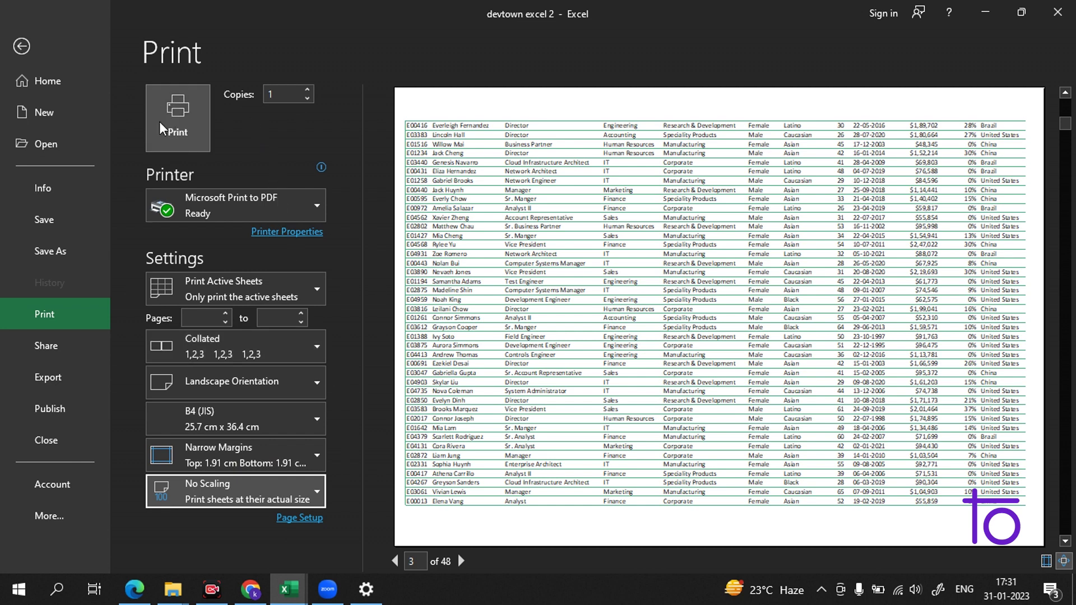
click(22, 47)
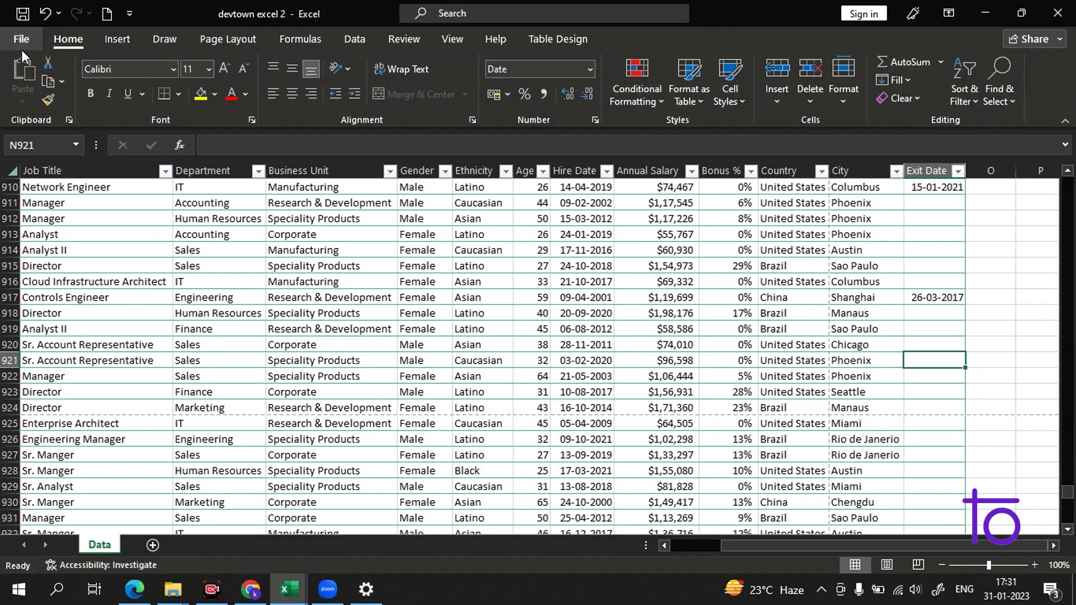
click(729, 251)
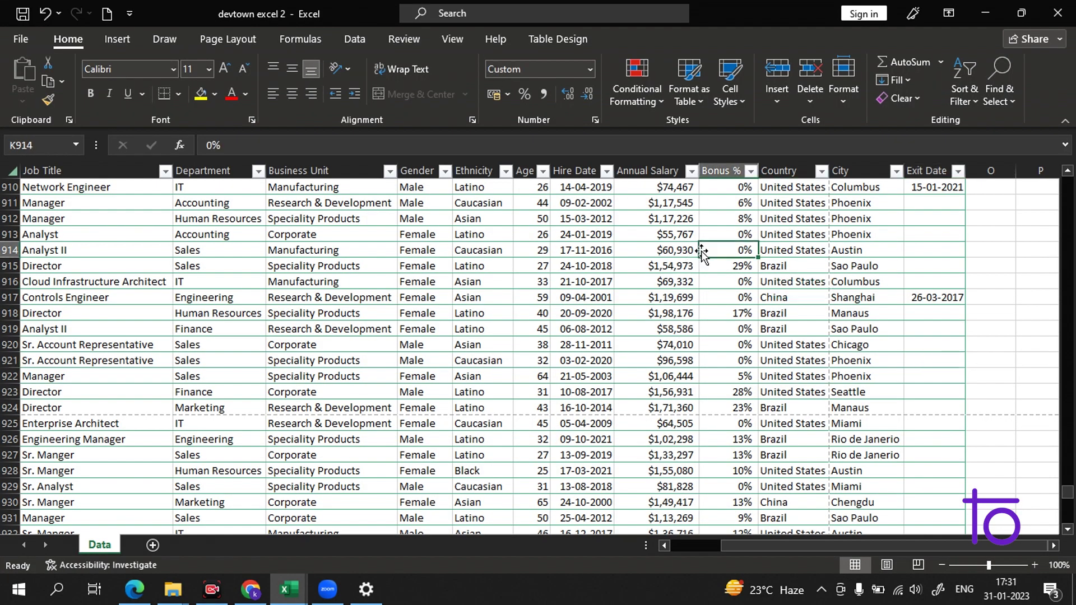
click(694, 312)
click(741, 246)
key(ctrl+p)
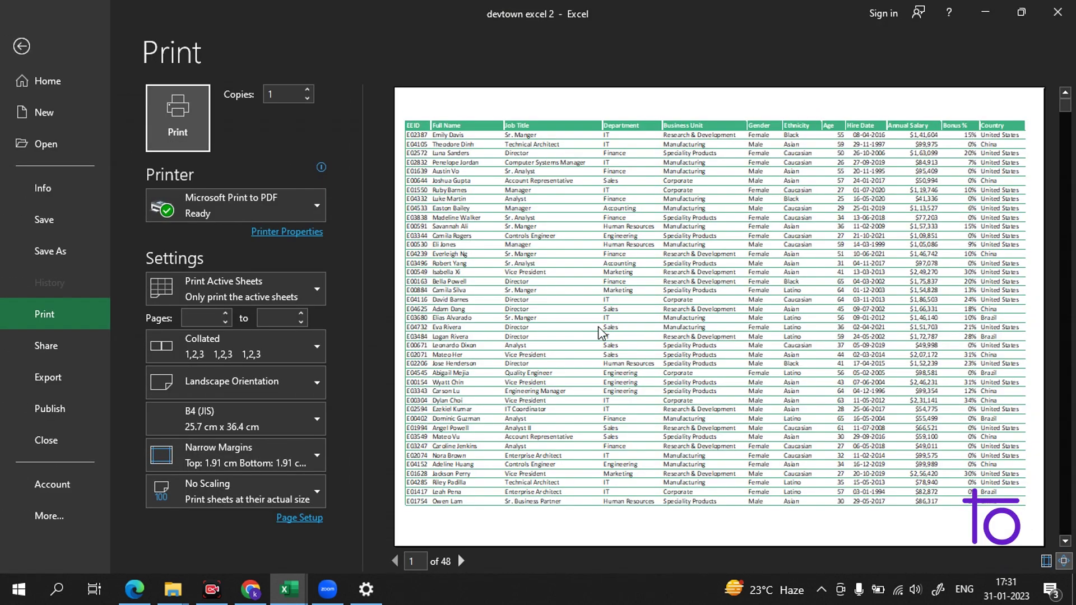
scroll(643, 270, down, 9)
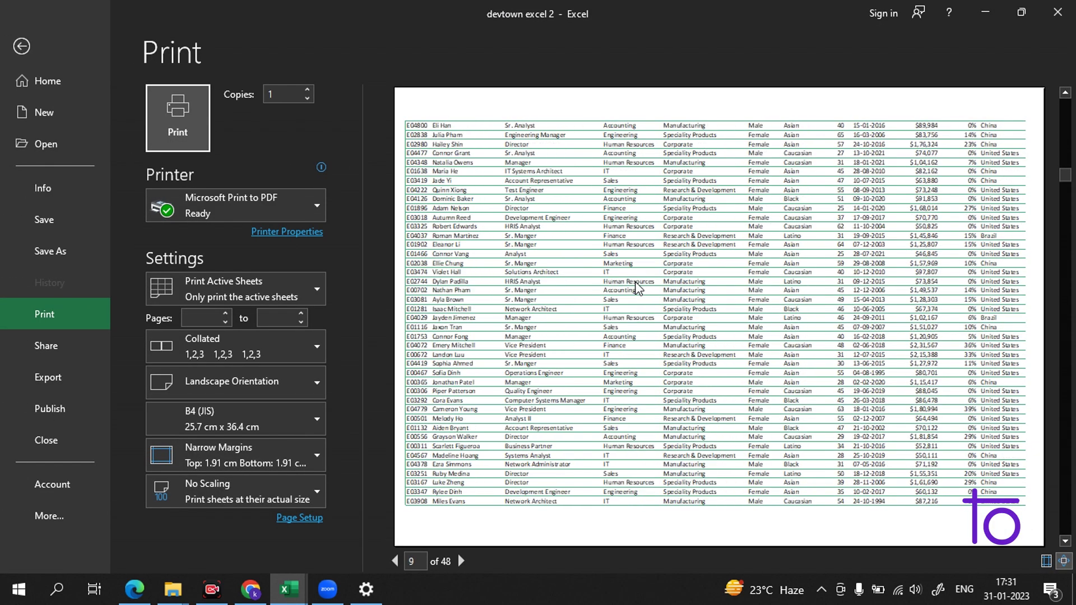
scroll(613, 315, down, 10)
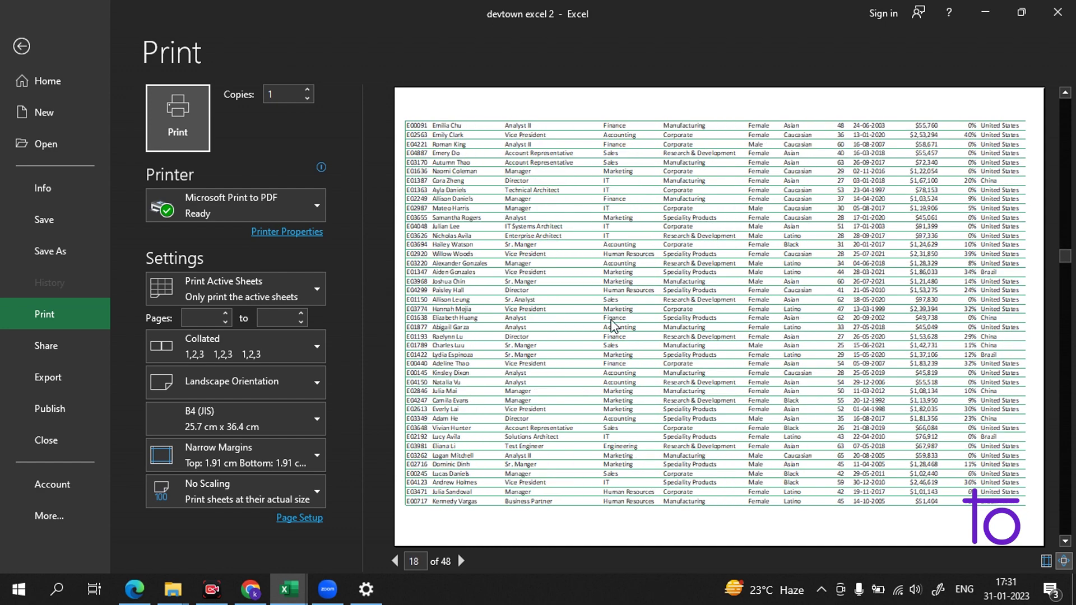
scroll(614, 319, down, 8)
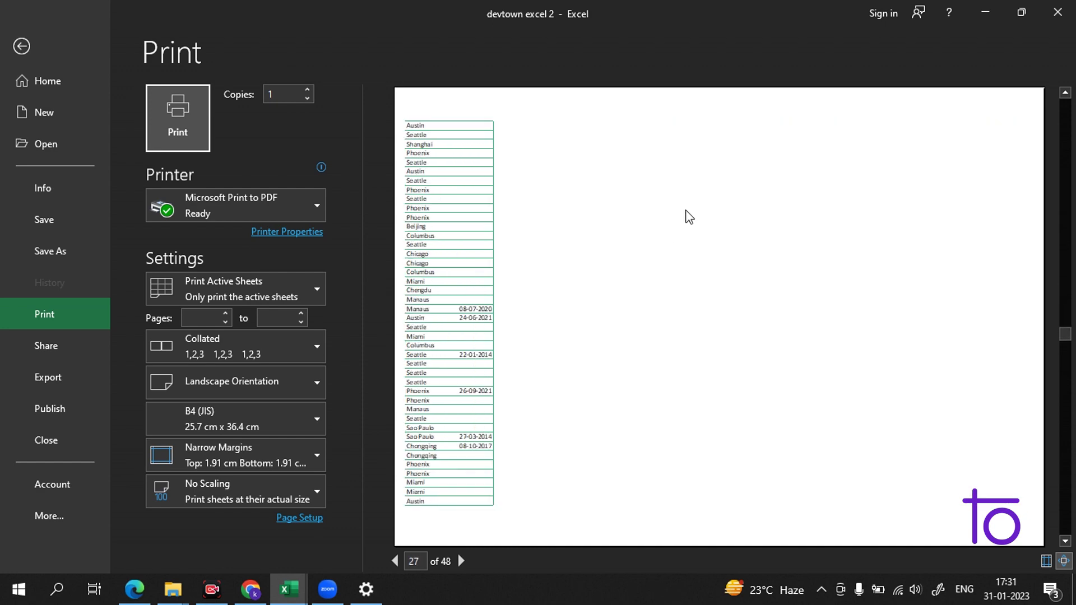
scroll(543, 211, down, 7)
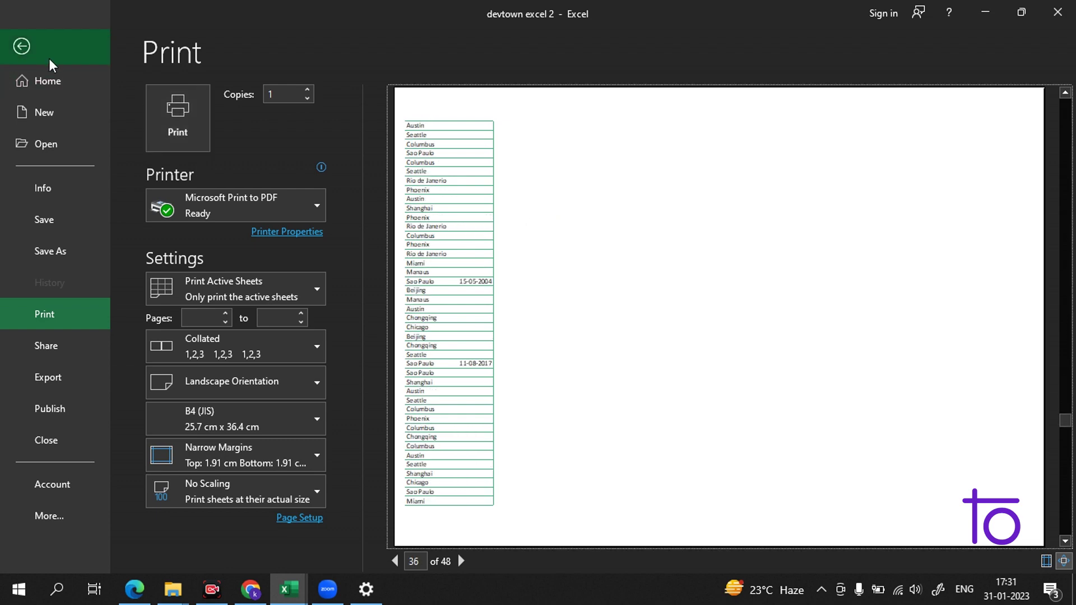
- Create 'Personal monthly budget1' from the Personal monthly budget template with income and loans sections
click(56, 99)
click(63, 88)
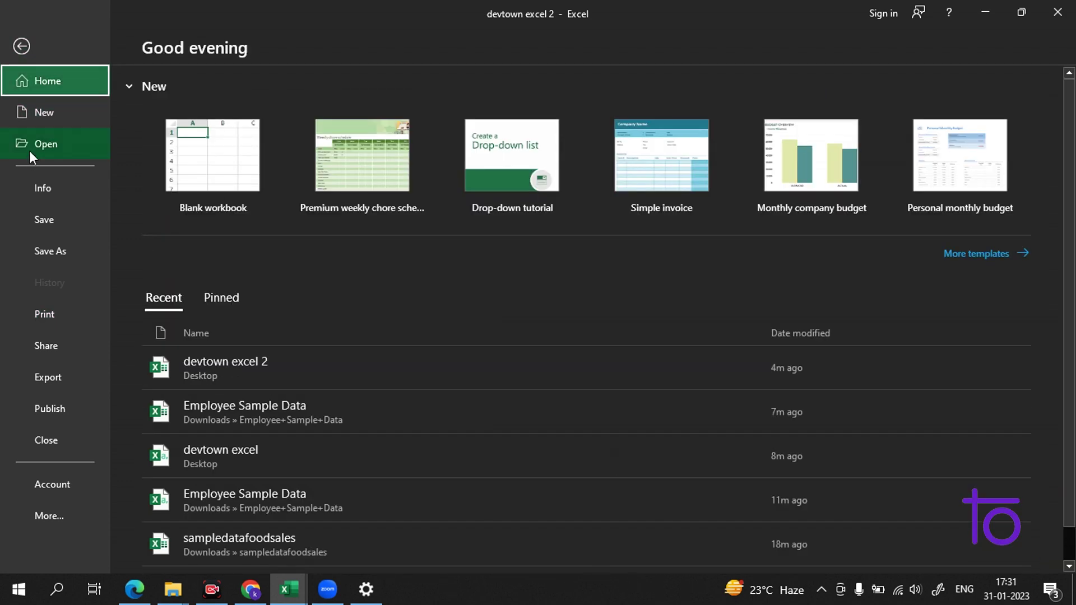
click(49, 114)
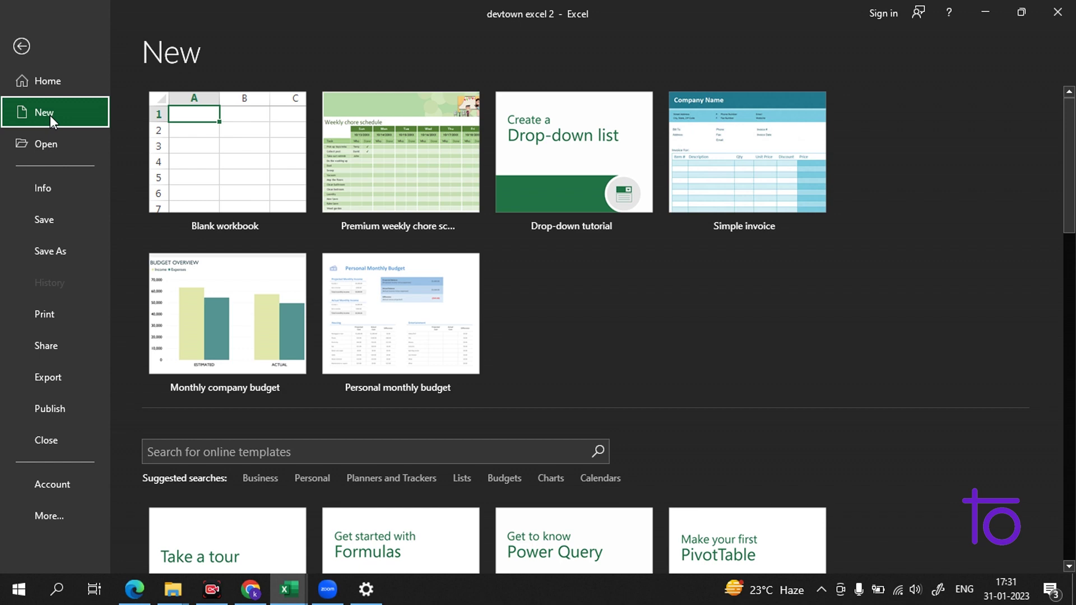
click(375, 293)
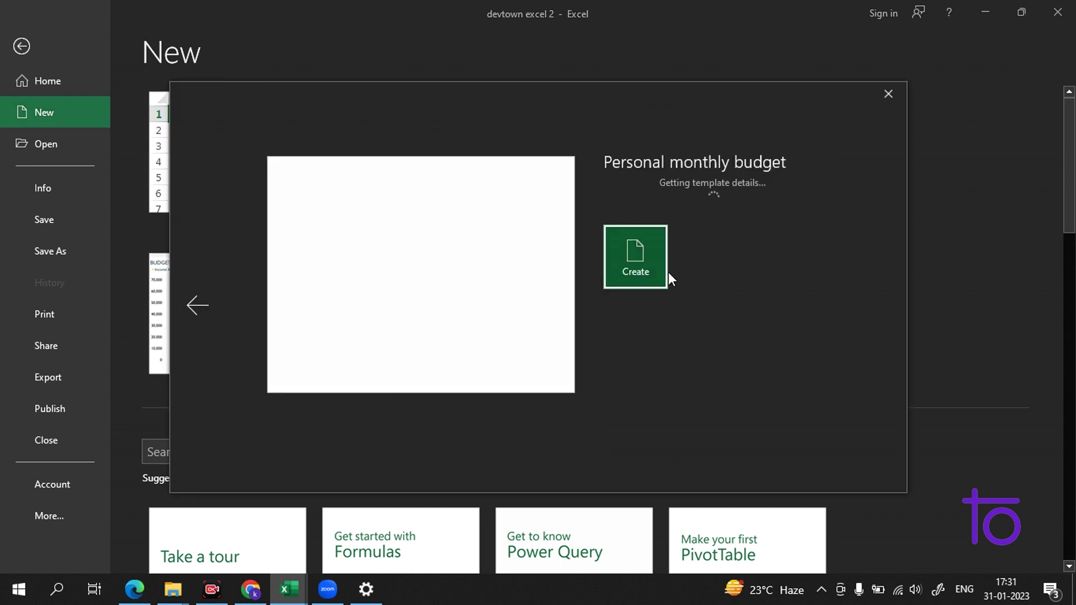
click(638, 252)
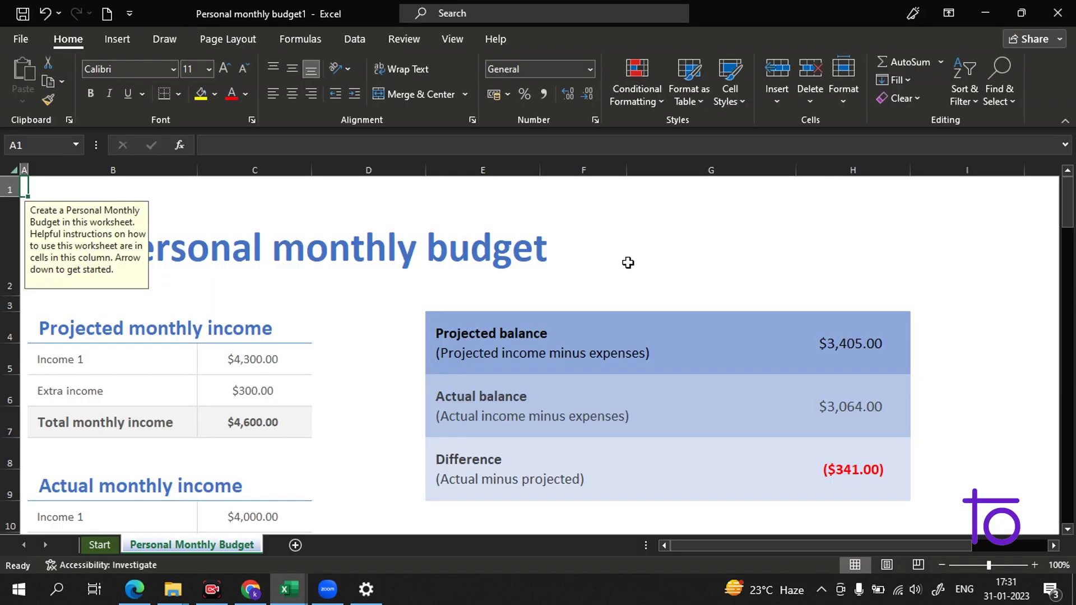
scroll(628, 263, down, 9)
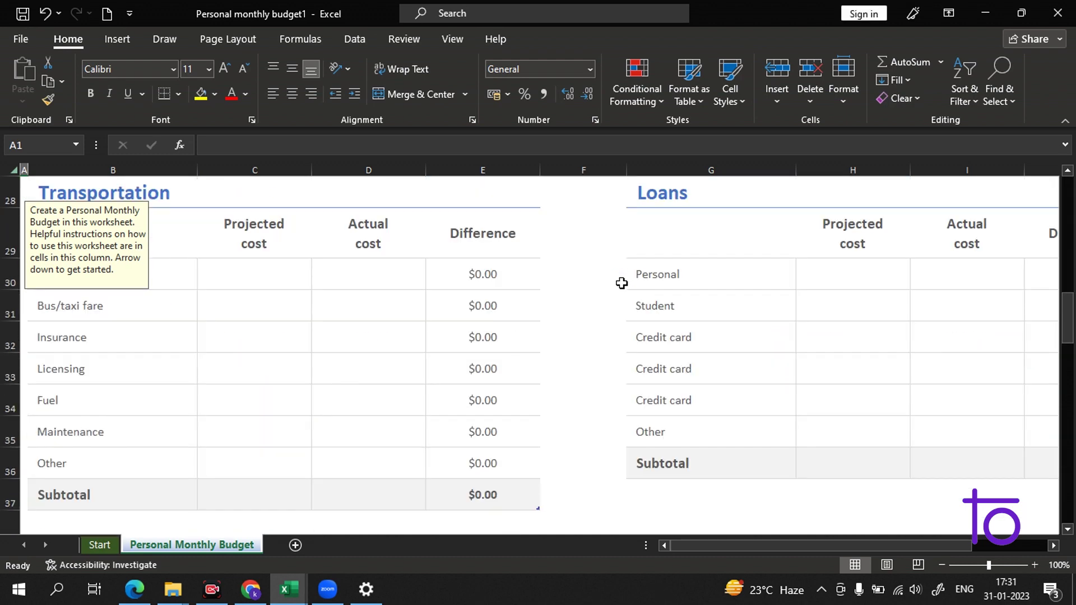
scroll(621, 283, up, 9)
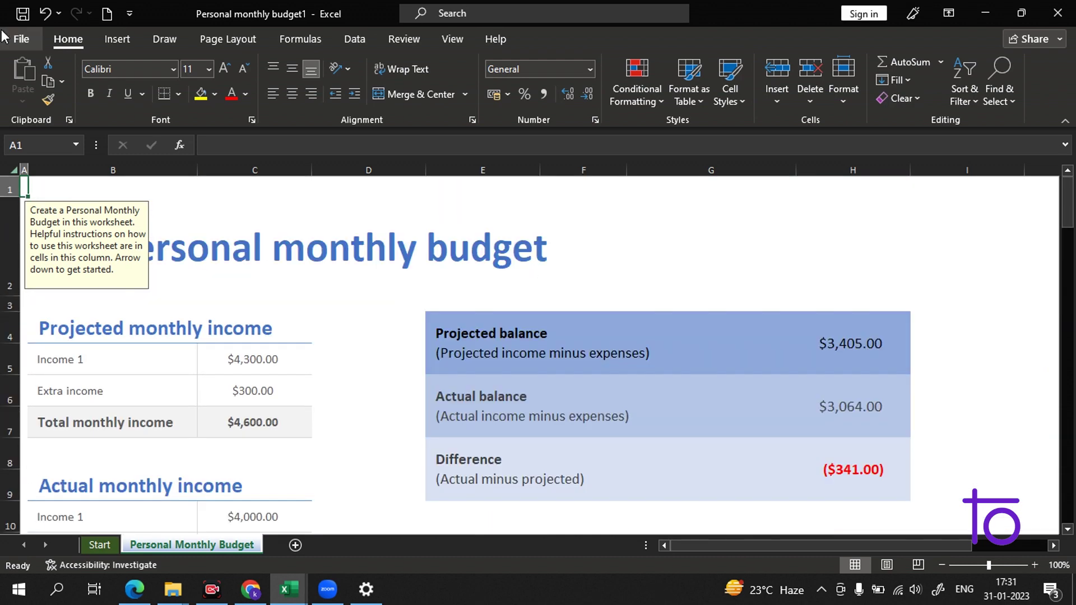
- Open the print preview for Personal monthly budget1 and scroll through its pages
click(22, 40)
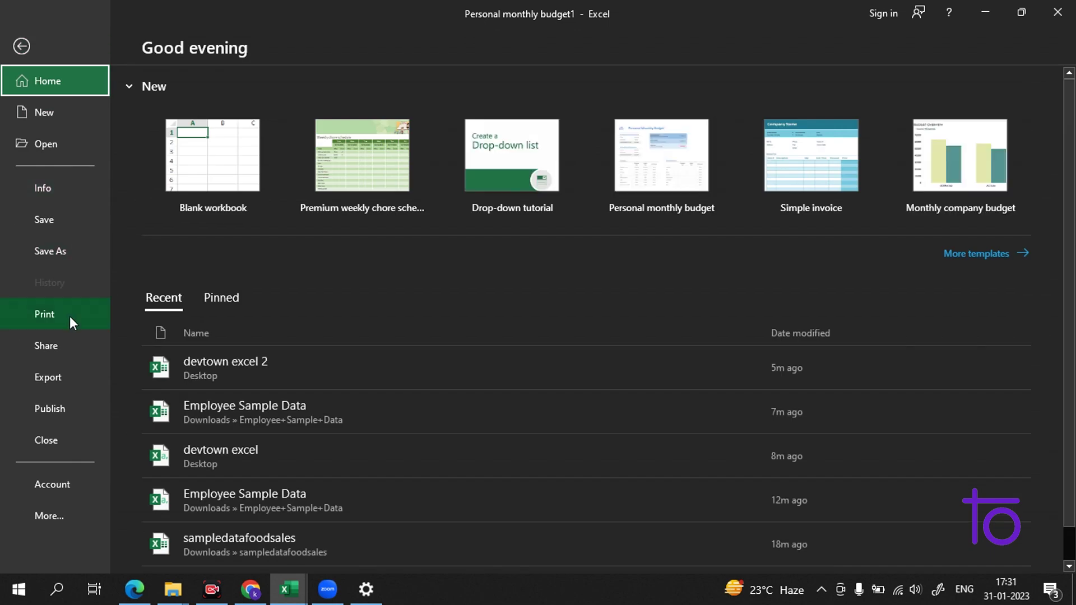
click(68, 331)
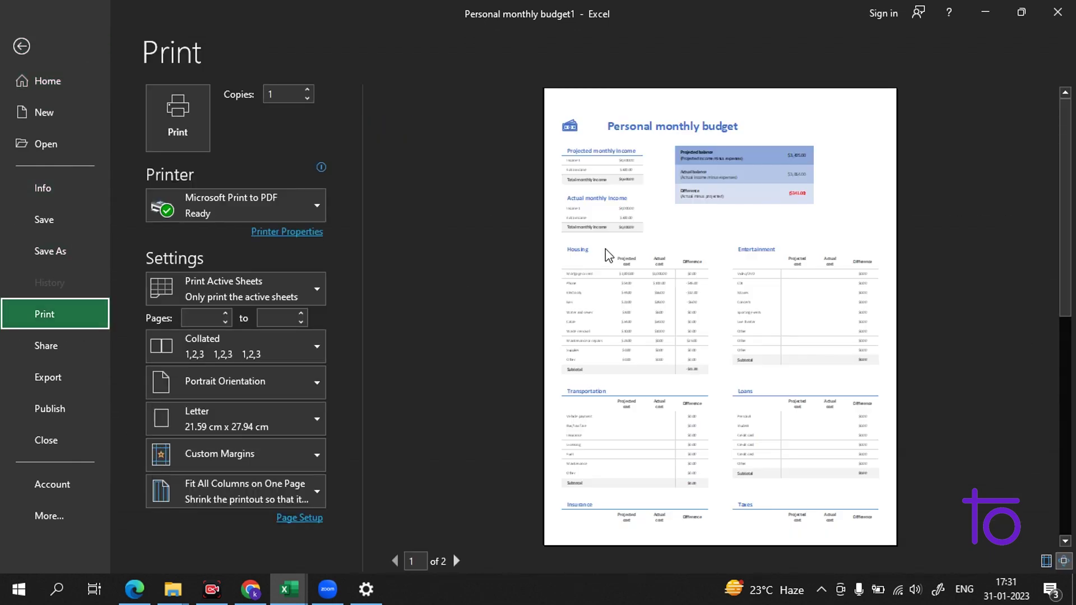
scroll(609, 256, down, 1)
scroll(634, 298, up, 1)
click(624, 168)
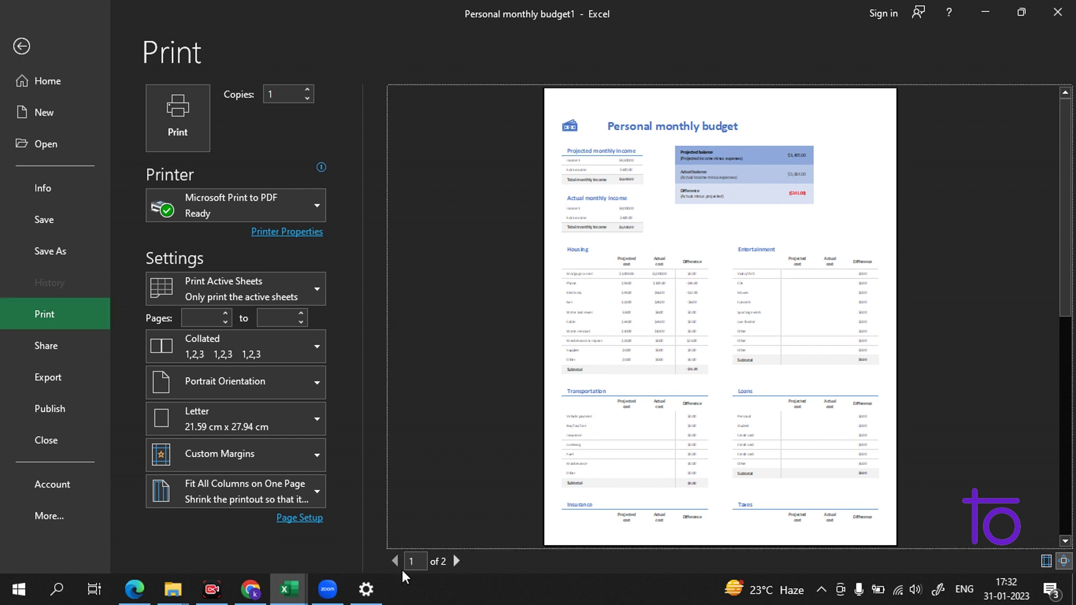
scroll(515, 460, down, 1)
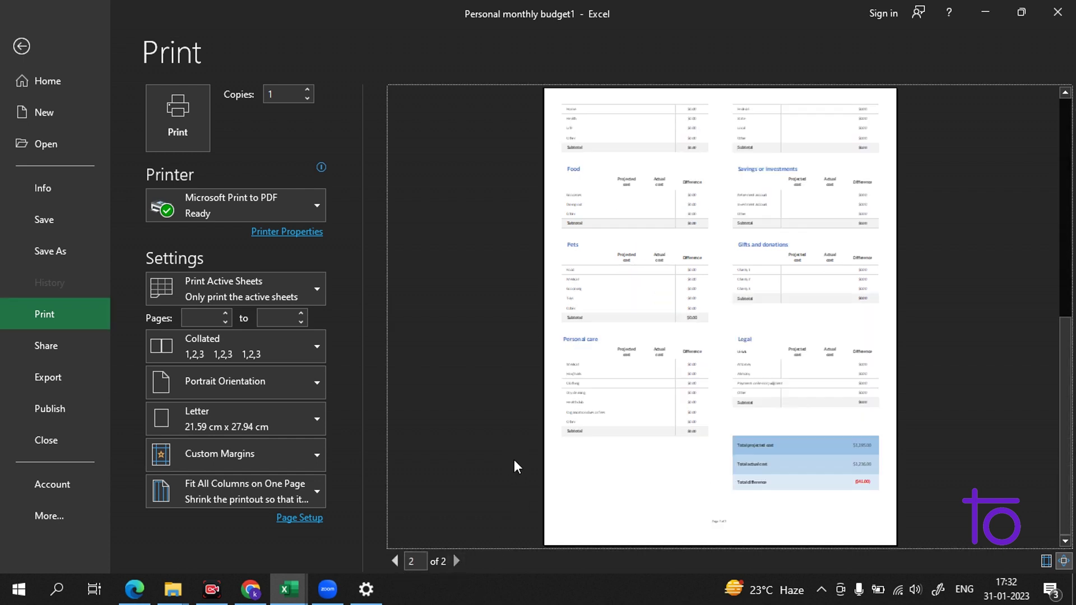
scroll(515, 462, up, 1)
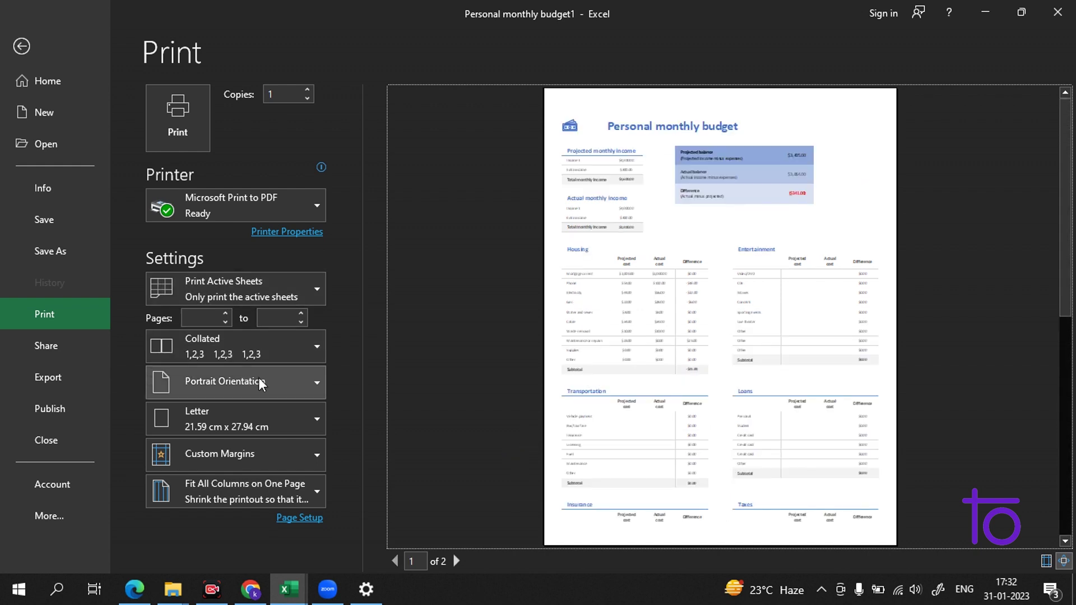
- Switch to Landscape orientation, expanding the preview to 4 pages, and pick Tabloid paper
click(272, 386)
click(262, 446)
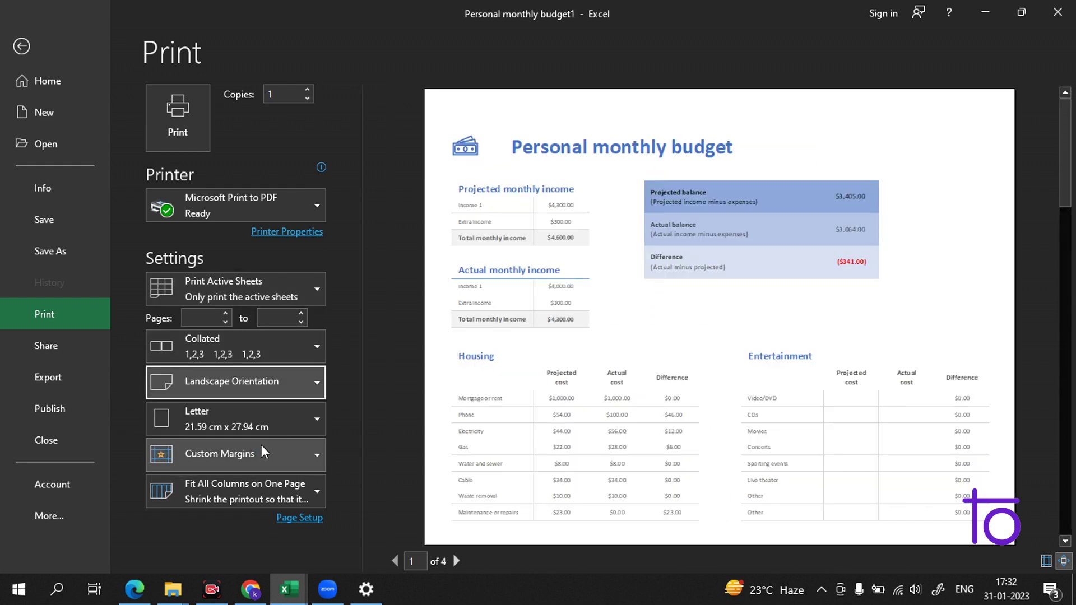
scroll(617, 320, down, 3)
scroll(627, 336, up, 3)
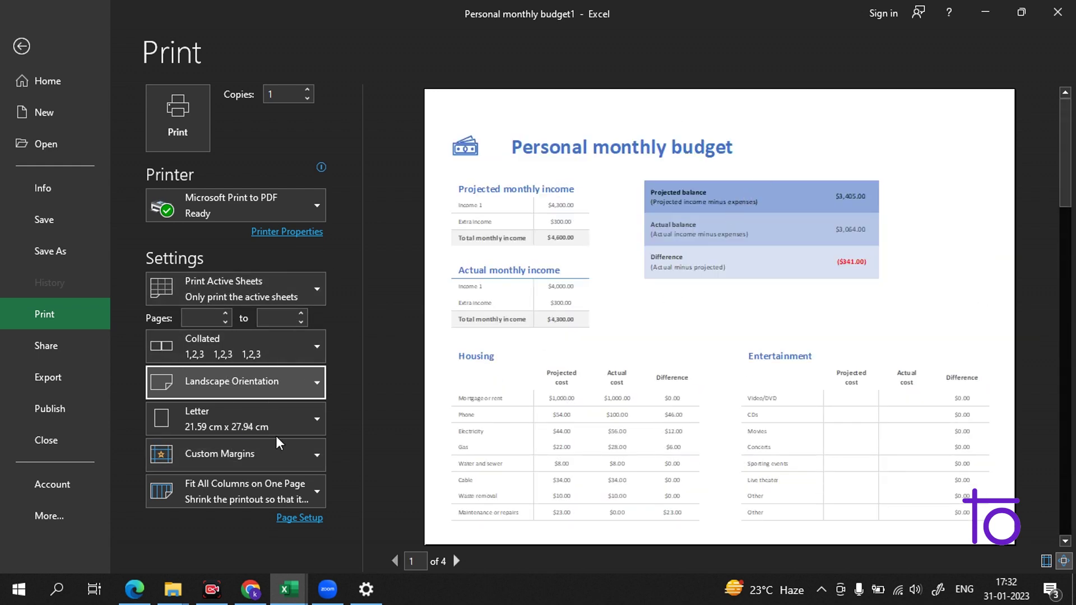
click(283, 417)
click(261, 94)
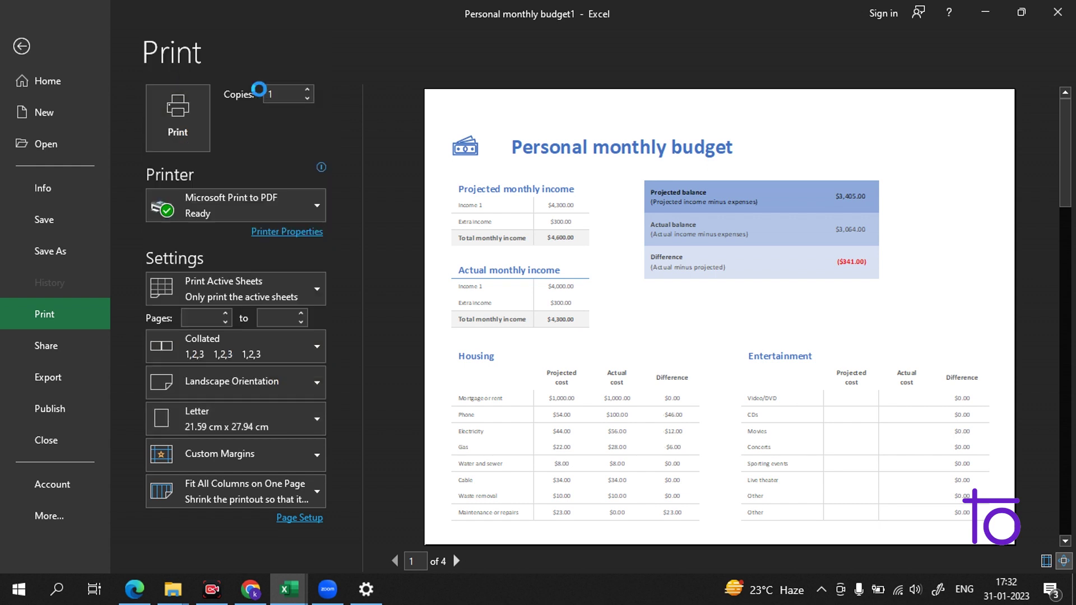
- Choose Executive paper (18.41 cm x 26.67 cm), review the 4-page preview, and return to the sheet
click(303, 424)
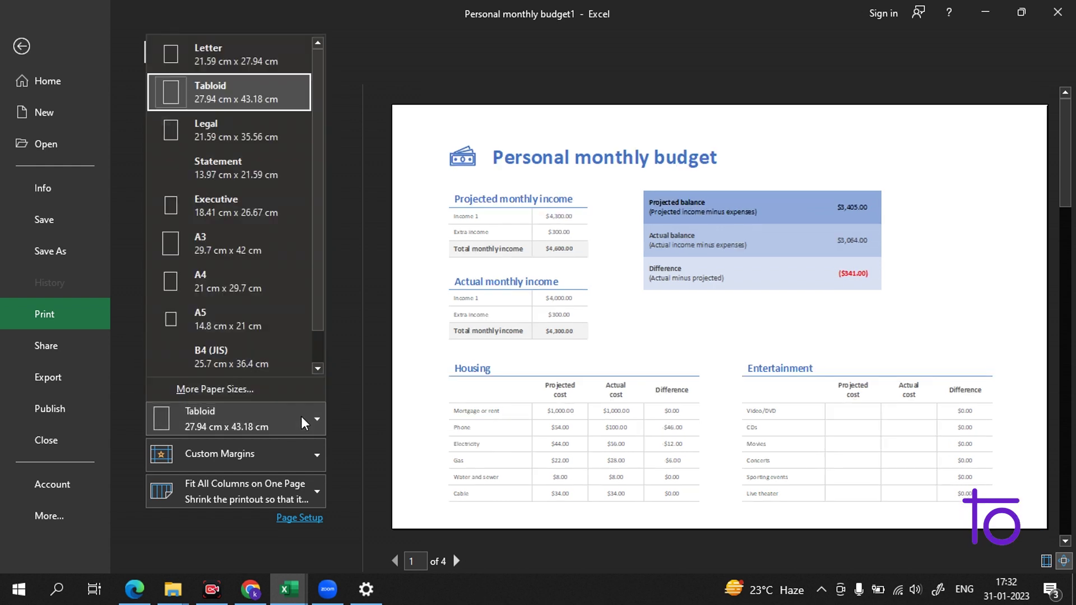
scroll(275, 328, down, 1)
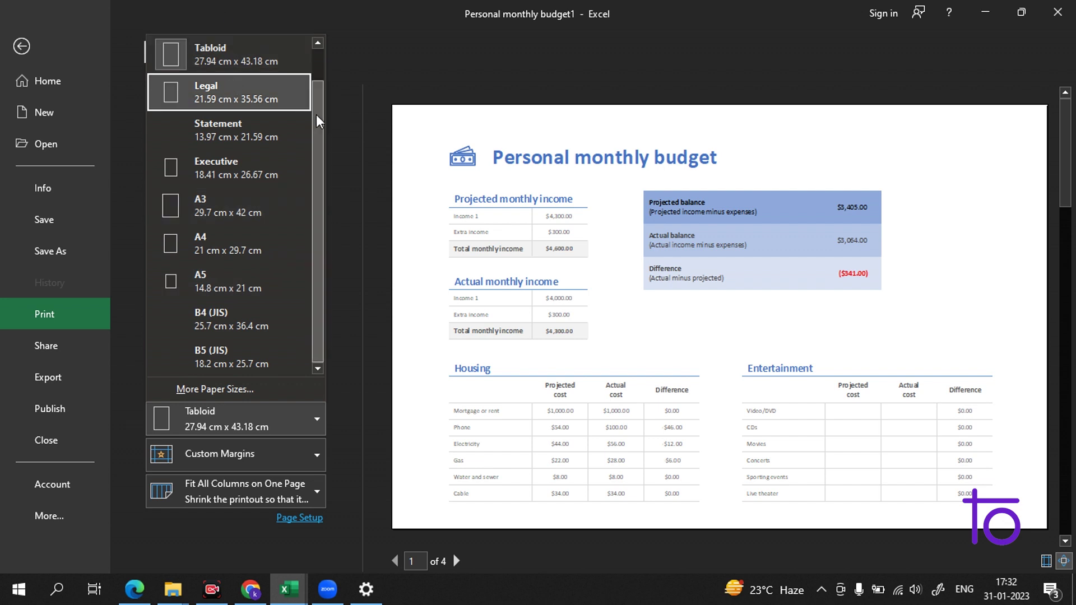
scroll(318, 121, up, 1)
click(221, 200)
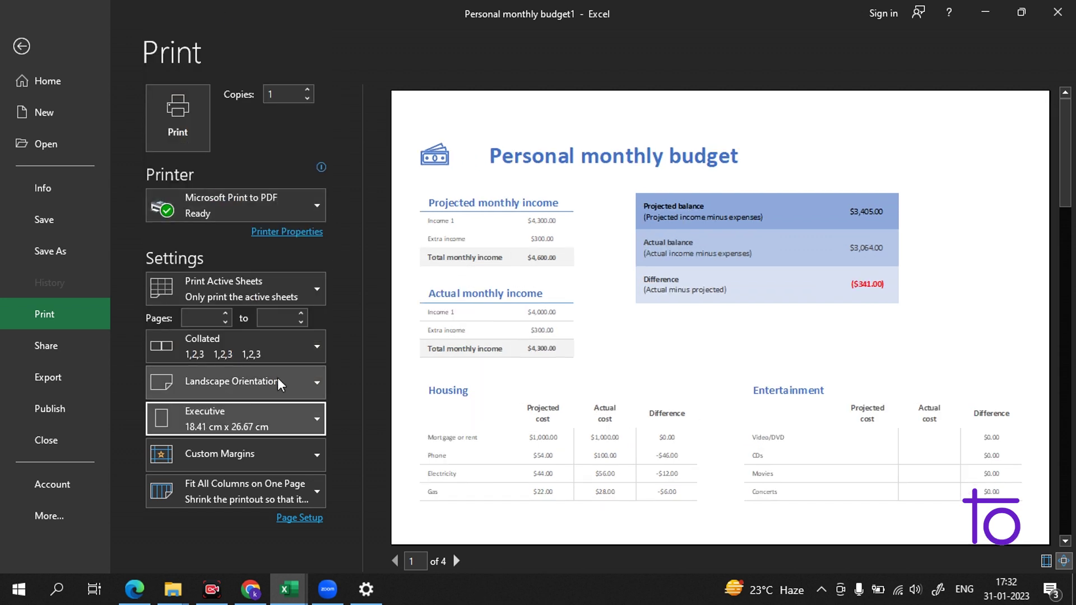
scroll(776, 196, down, 10)
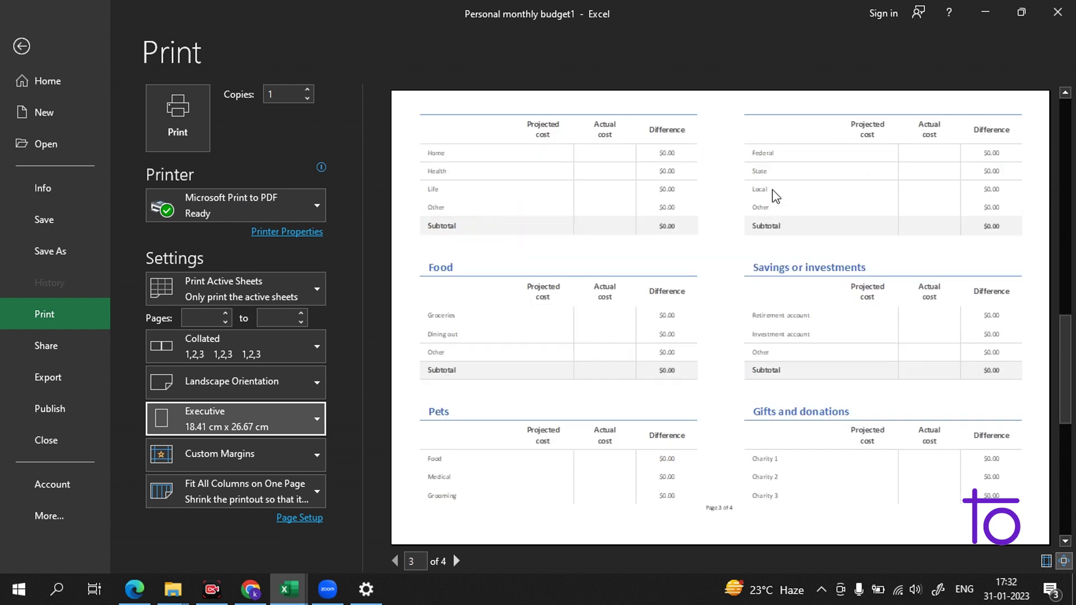
scroll(779, 207, up, 10)
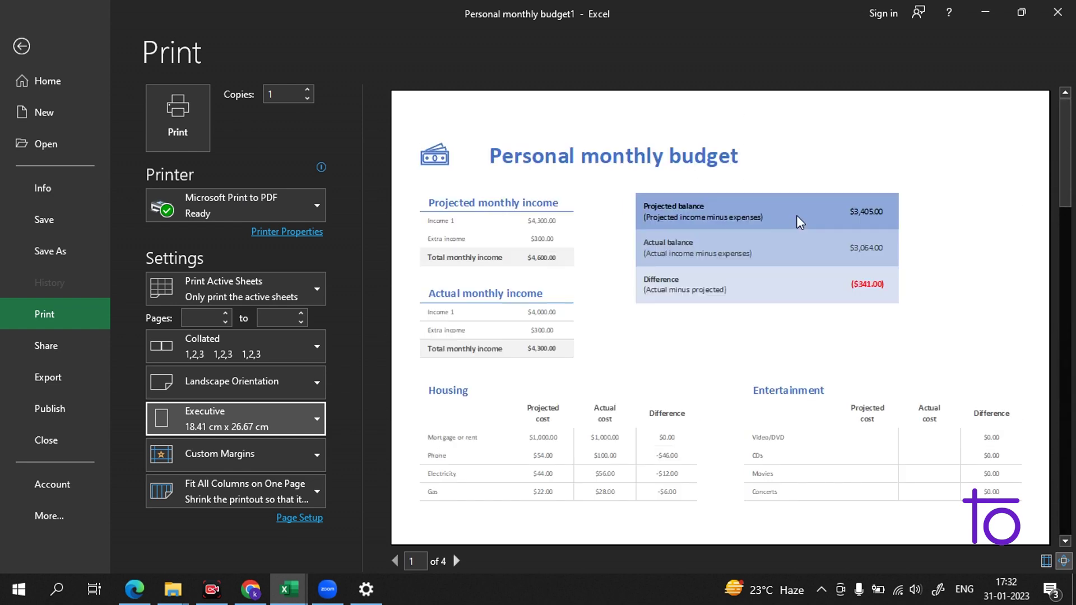
scroll(800, 223, down, 10)
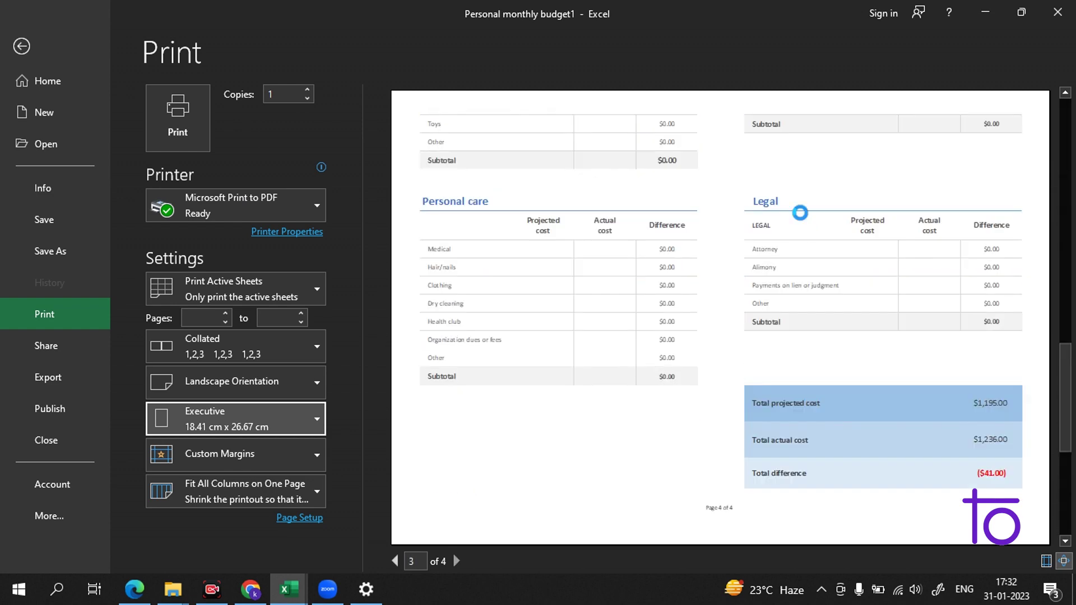
scroll(802, 230, up, 10)
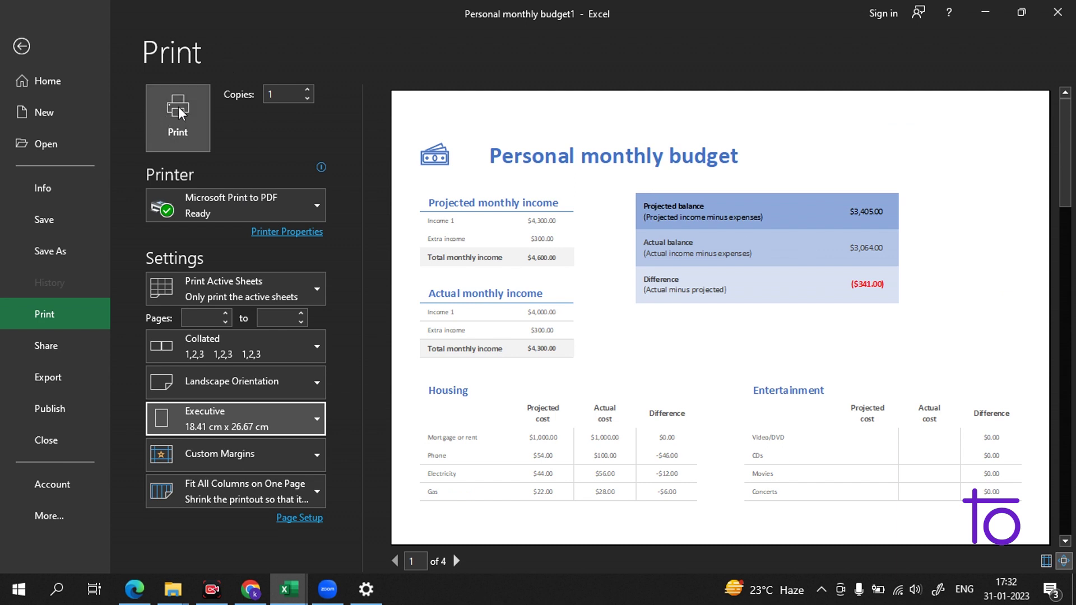
click(22, 45)
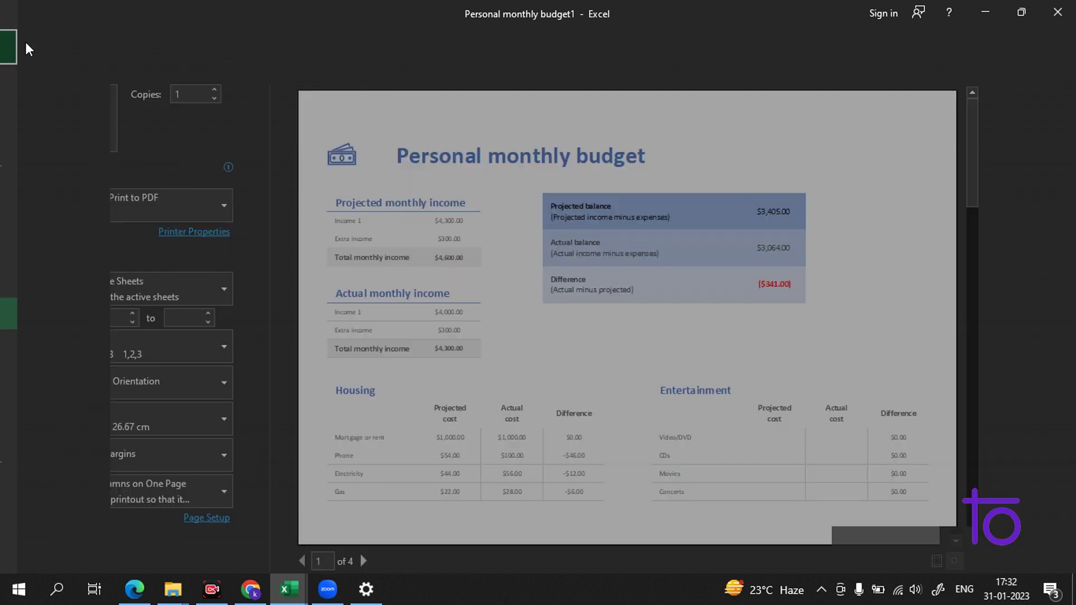